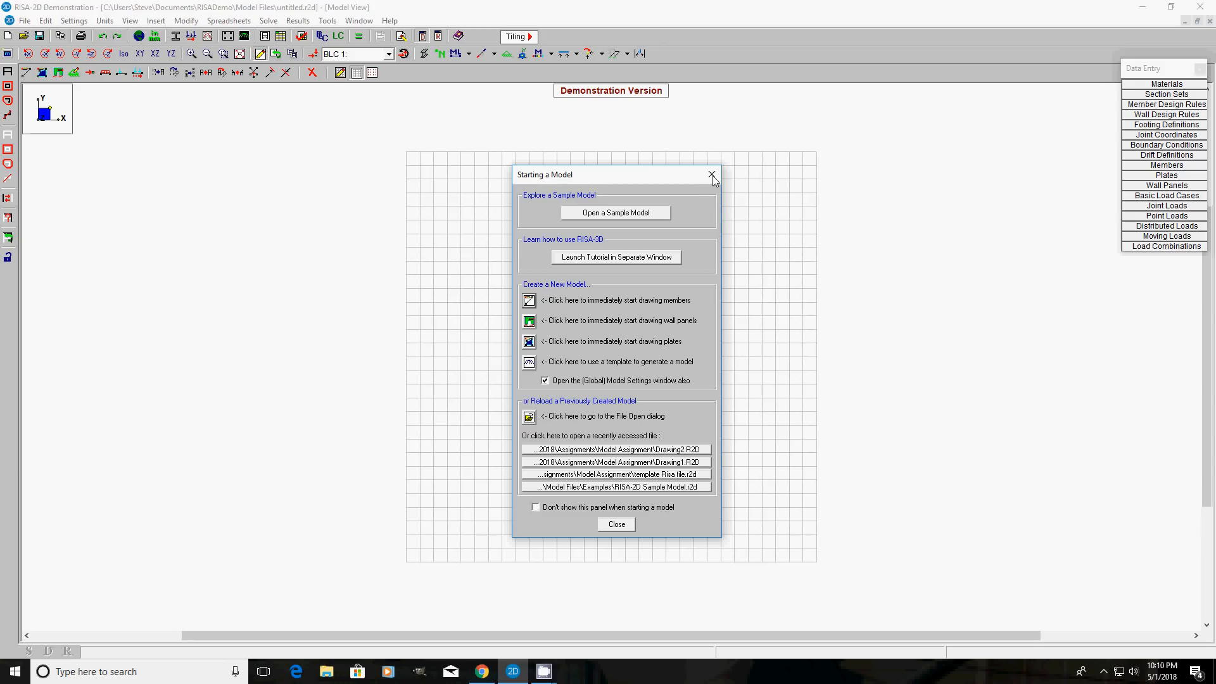
Dismiss the start panel, review the solution and design code pages of the global model settings, and accept them
left_click(711, 175)
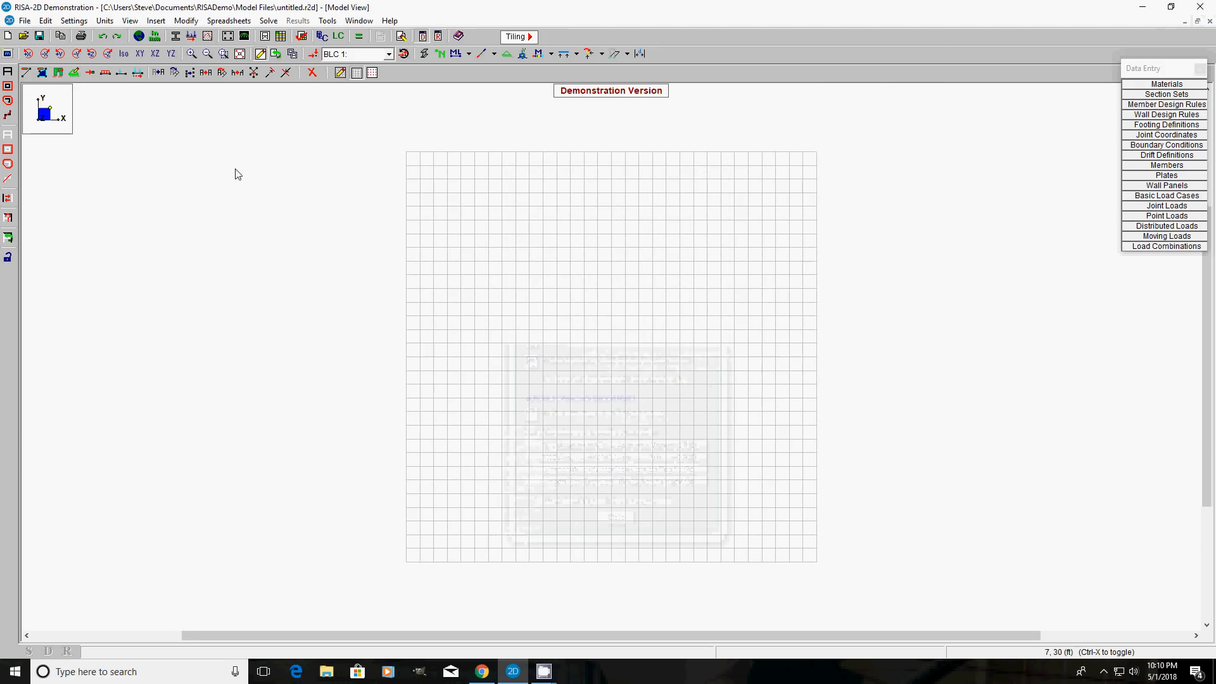
left_click(74, 24)
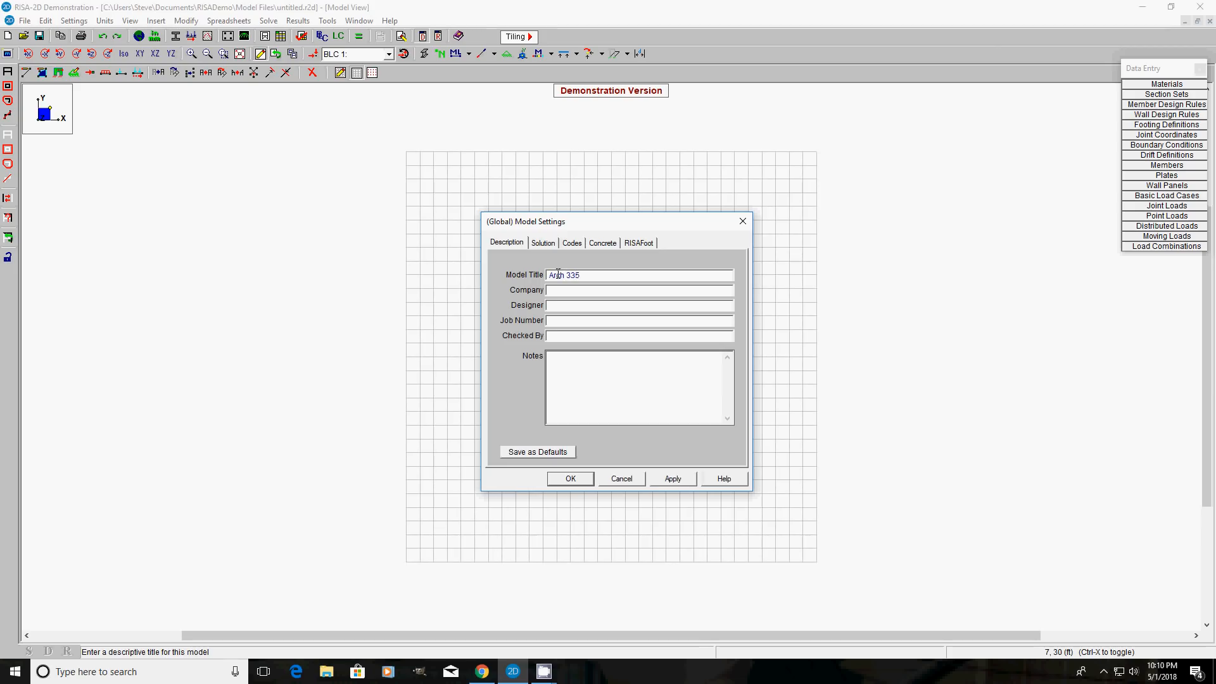
left_click(543, 243)
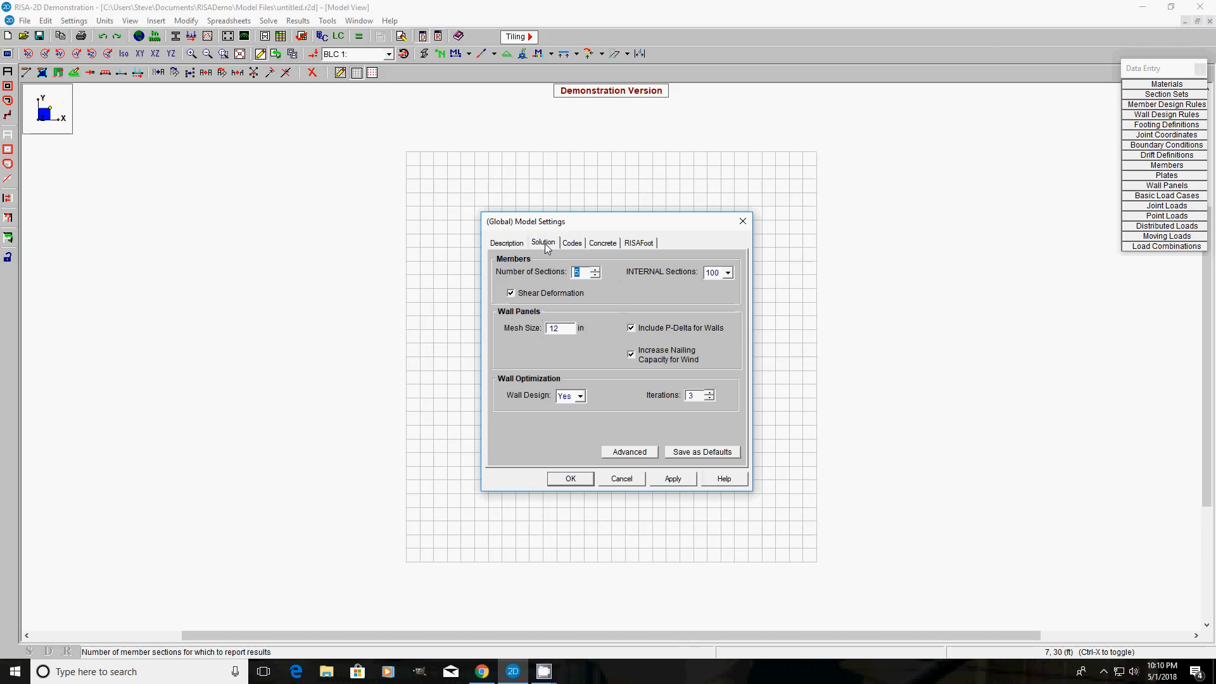
left_click(570, 244)
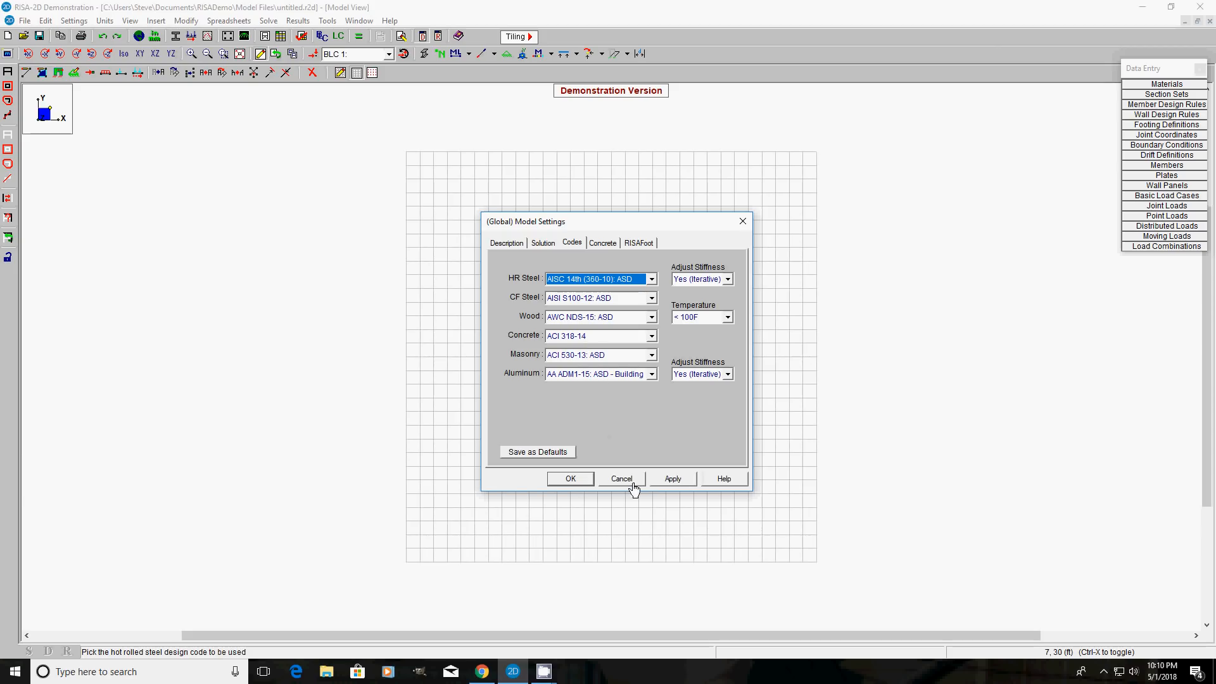
left_click(675, 484)
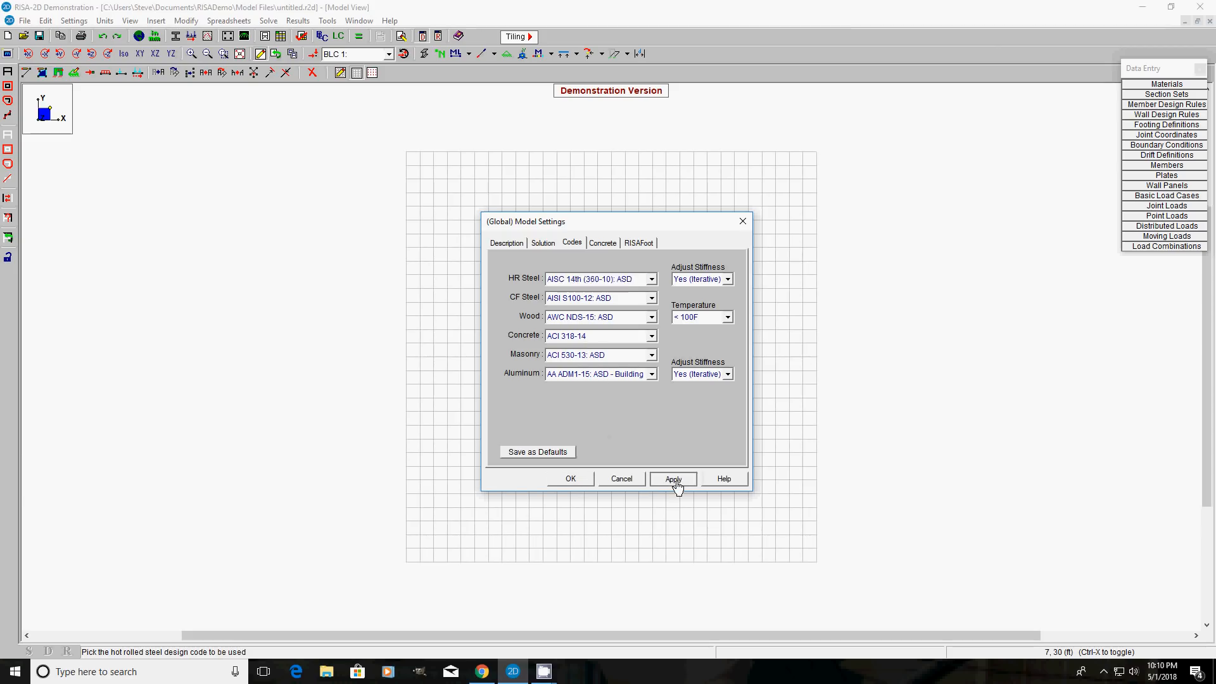
left_click(568, 481)
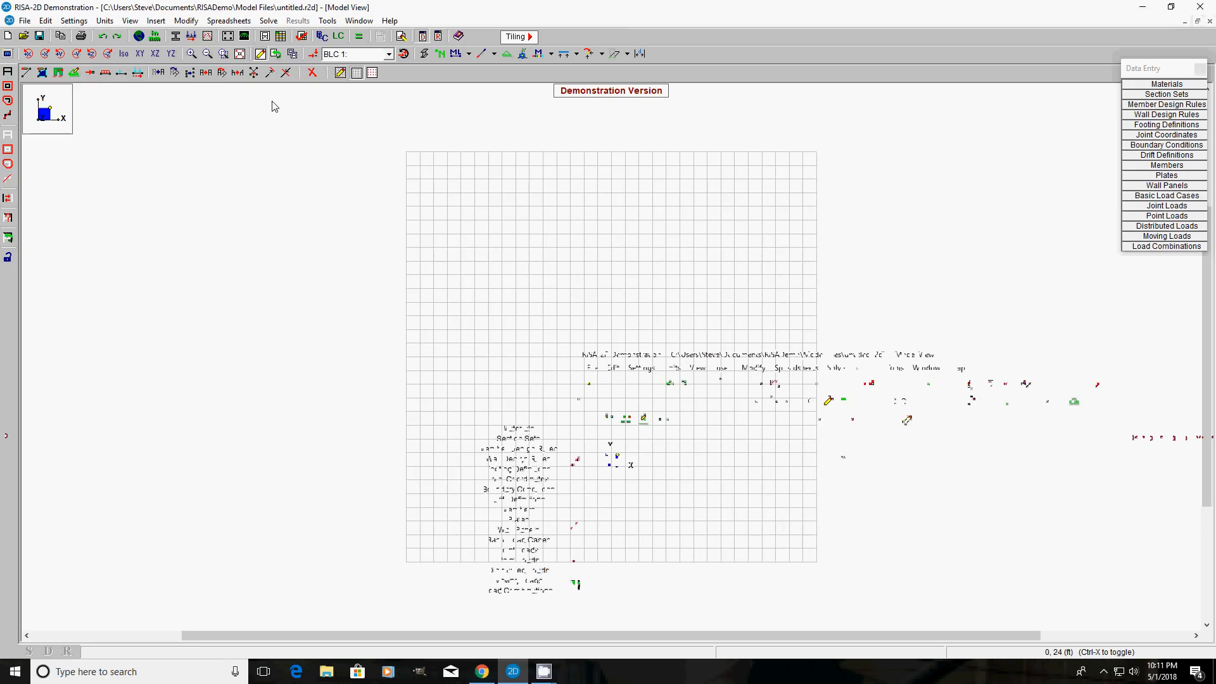
left_click(68, 19)
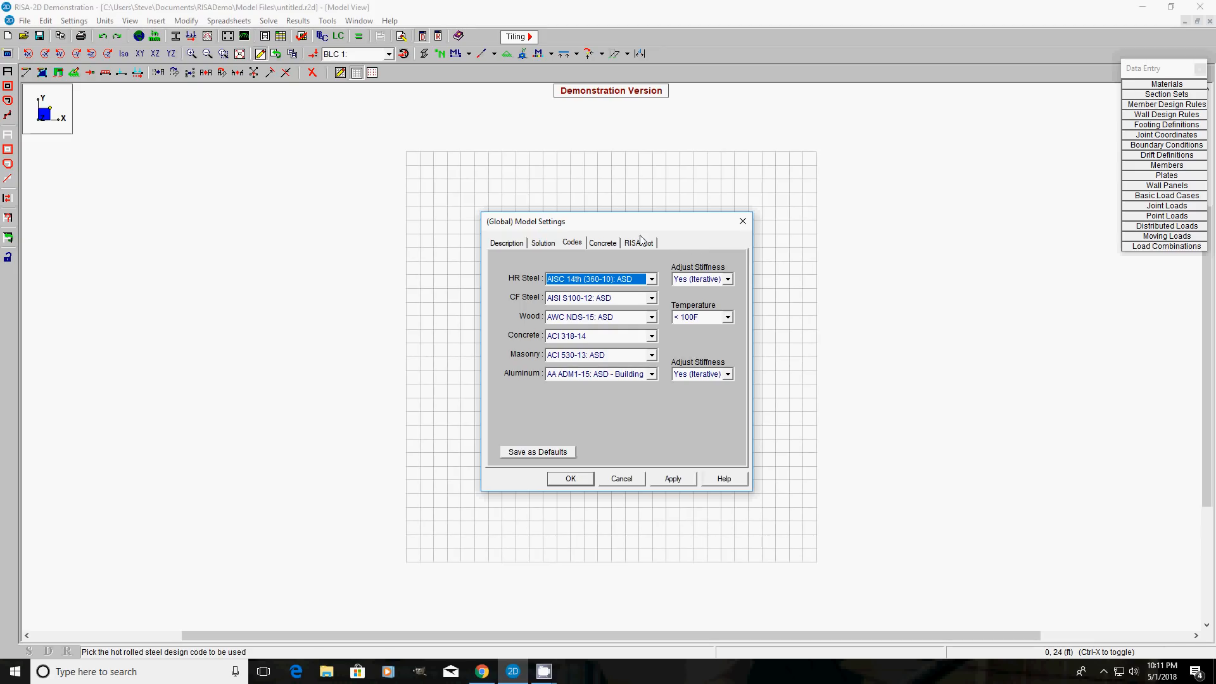
left_click(743, 221)
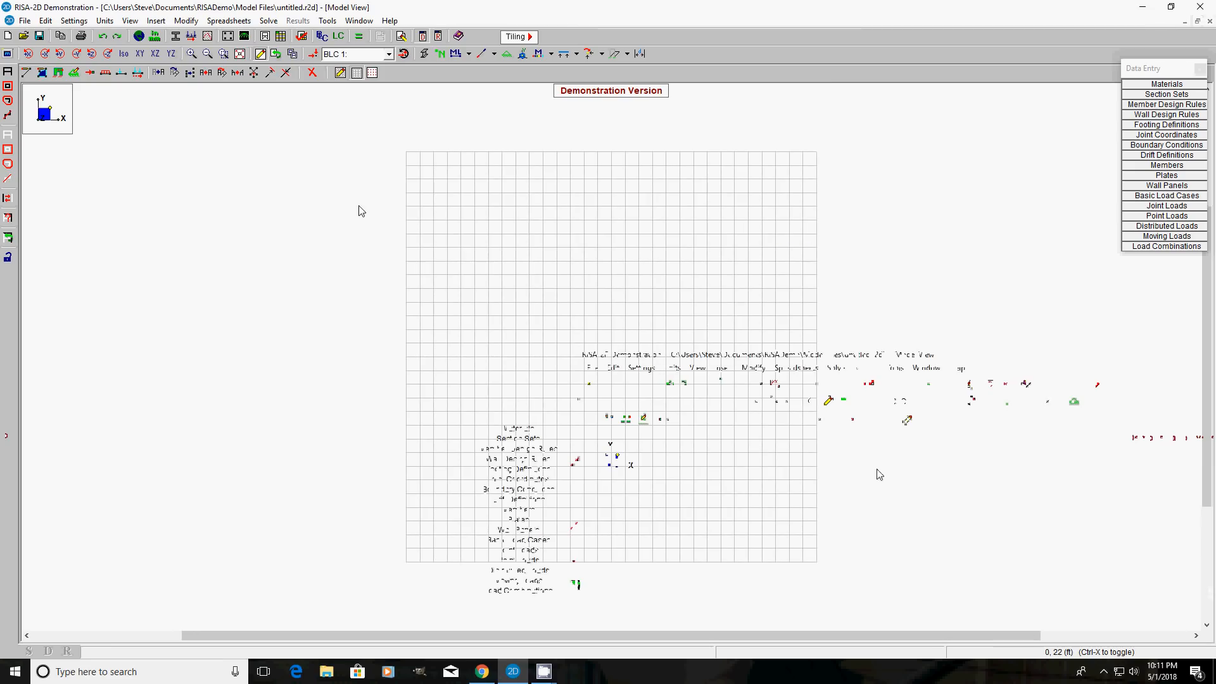
Start the joint coordinates spreadsheet with joint N1 at the origin and joint N2 at X 19 ft, Y 0 ft
left_click(228, 22)
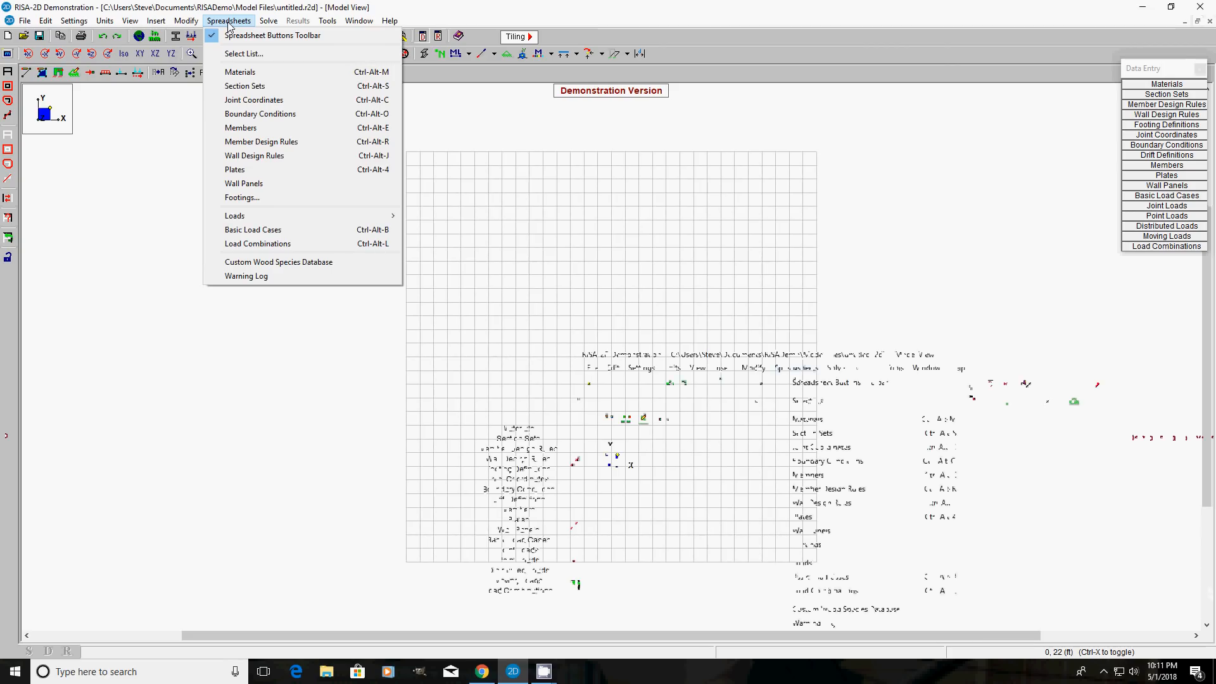
left_click(236, 103)
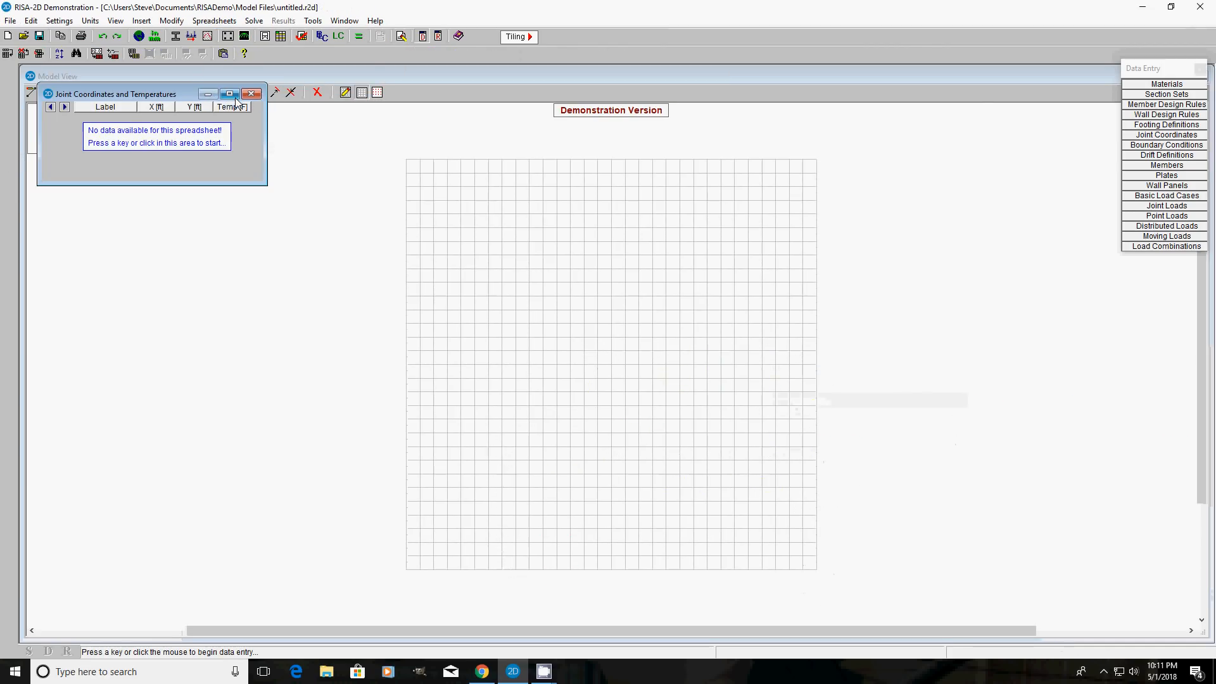
left_click(118, 118)
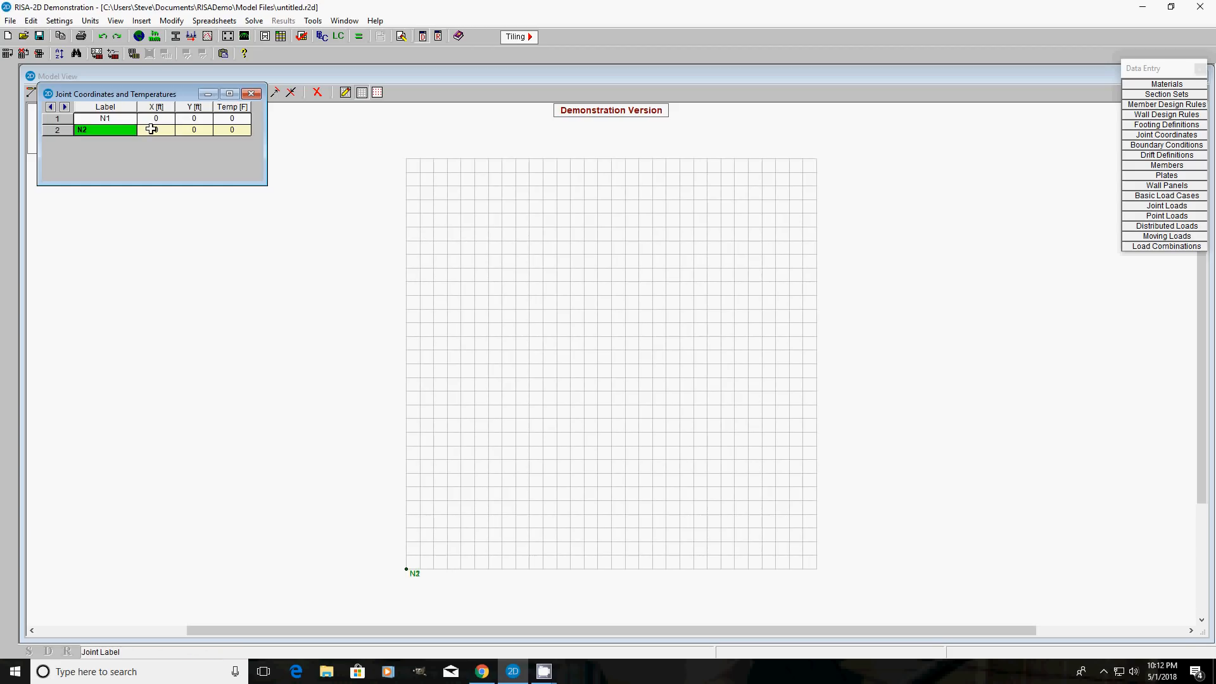
left_click(150, 129)
type("1")
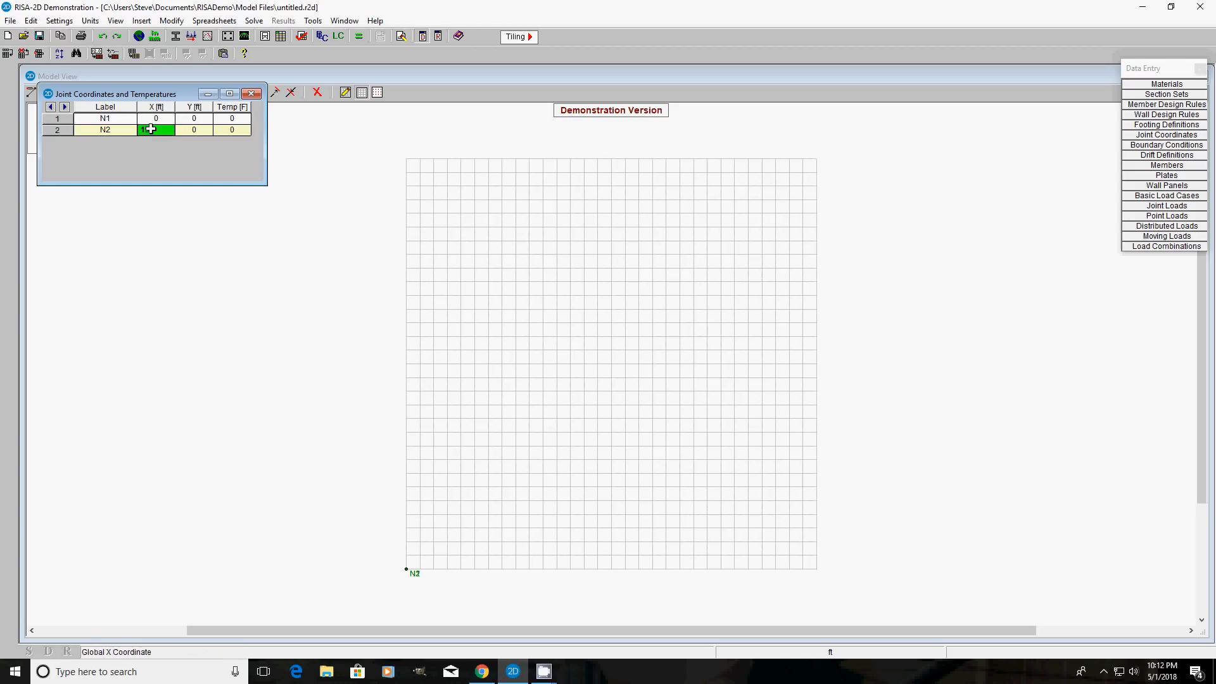
type("9")
key("Return")
Add joint N3 at X 19 ft and Y 5 ft to the joint coordinates
left_click(158, 141)
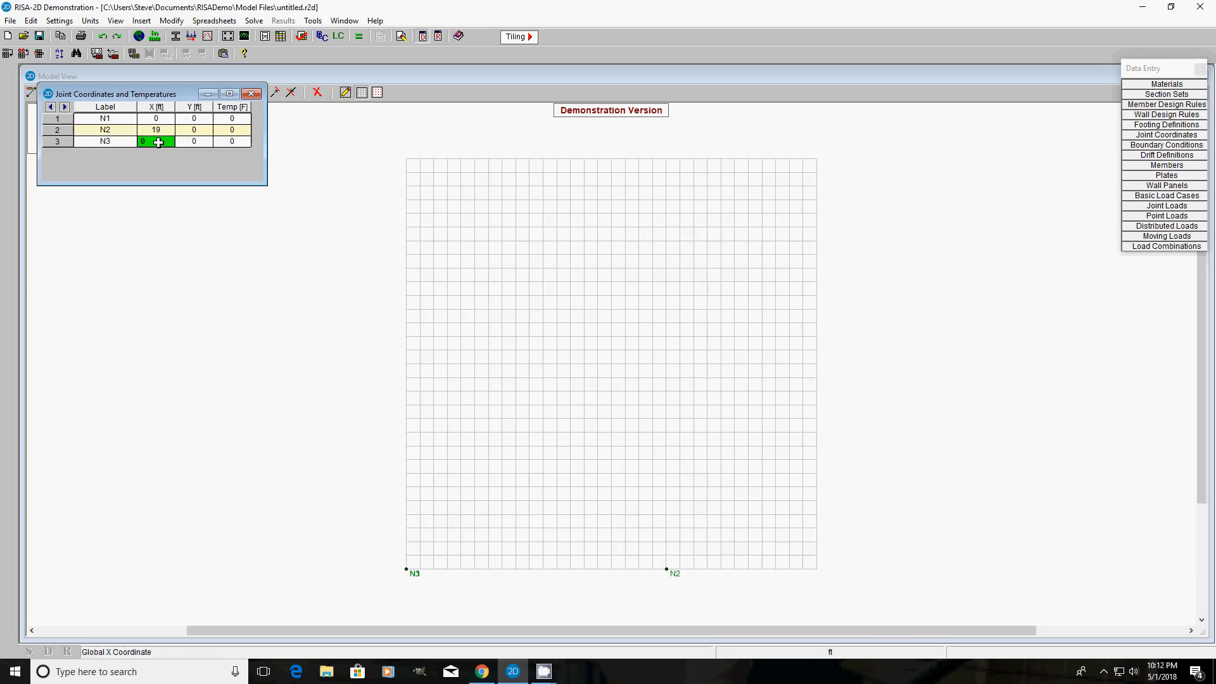
type("19")
left_click(185, 142)
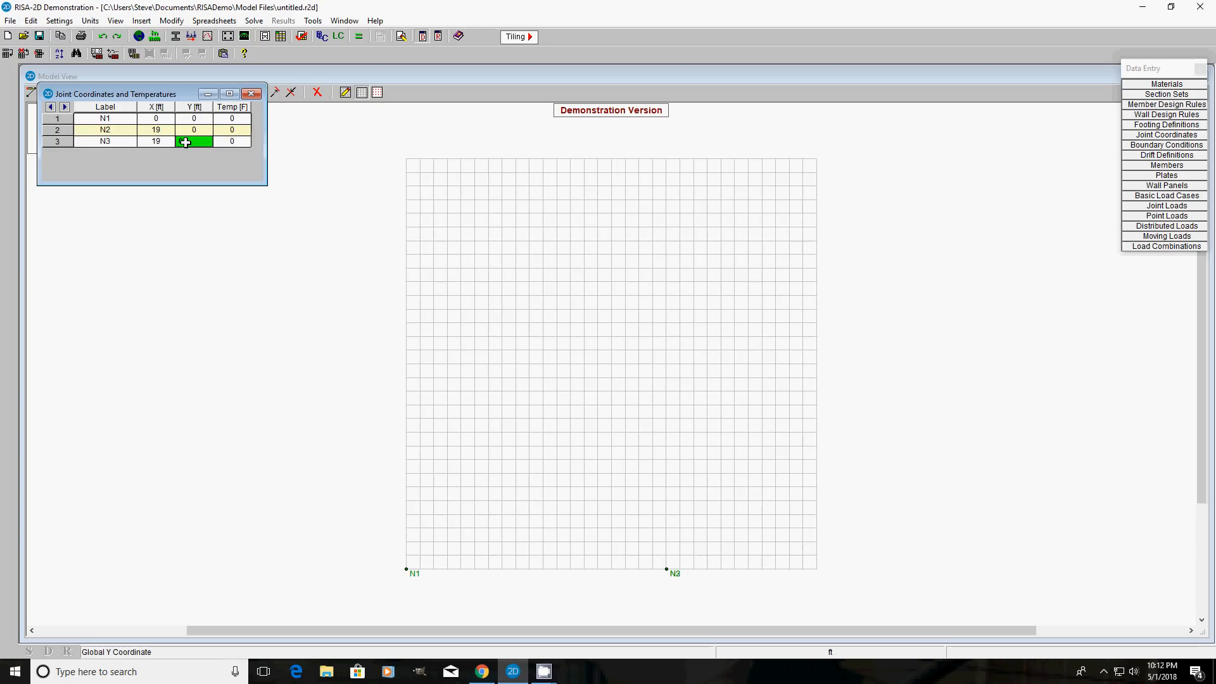
type("5")
left_click(198, 133)
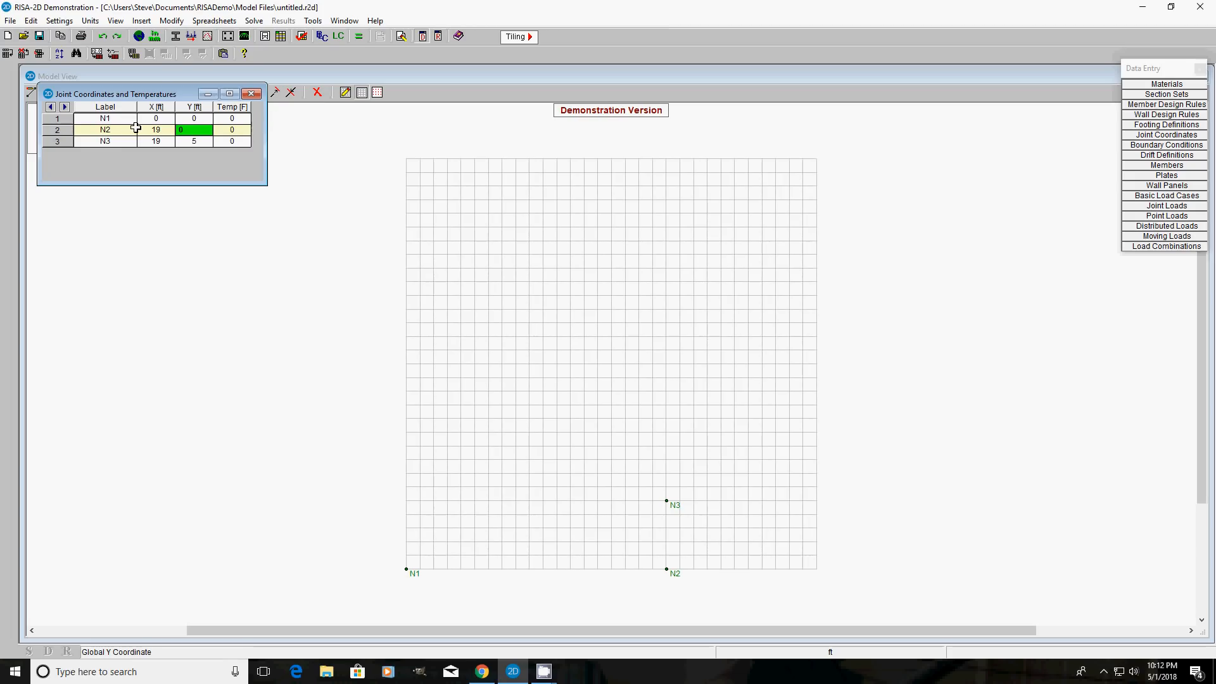
Delete all three joints from the joint coordinates spreadsheet and close it
left_click_drag(163, 94, 237, 230)
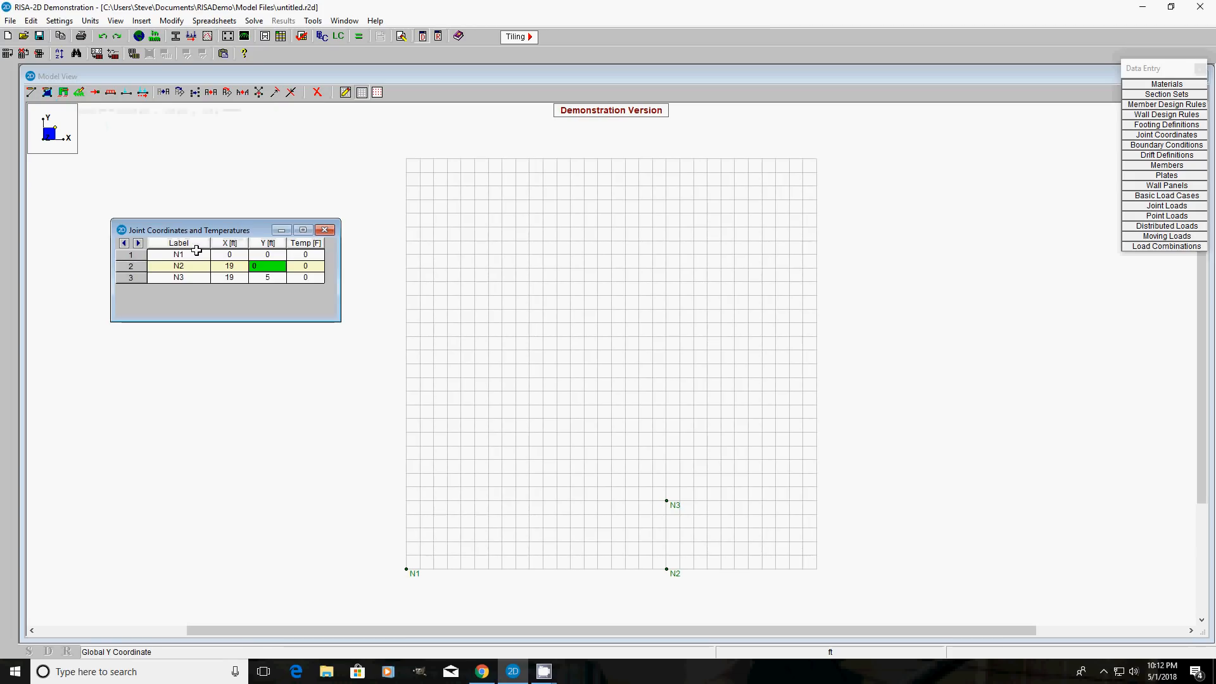
left_click(143, 258)
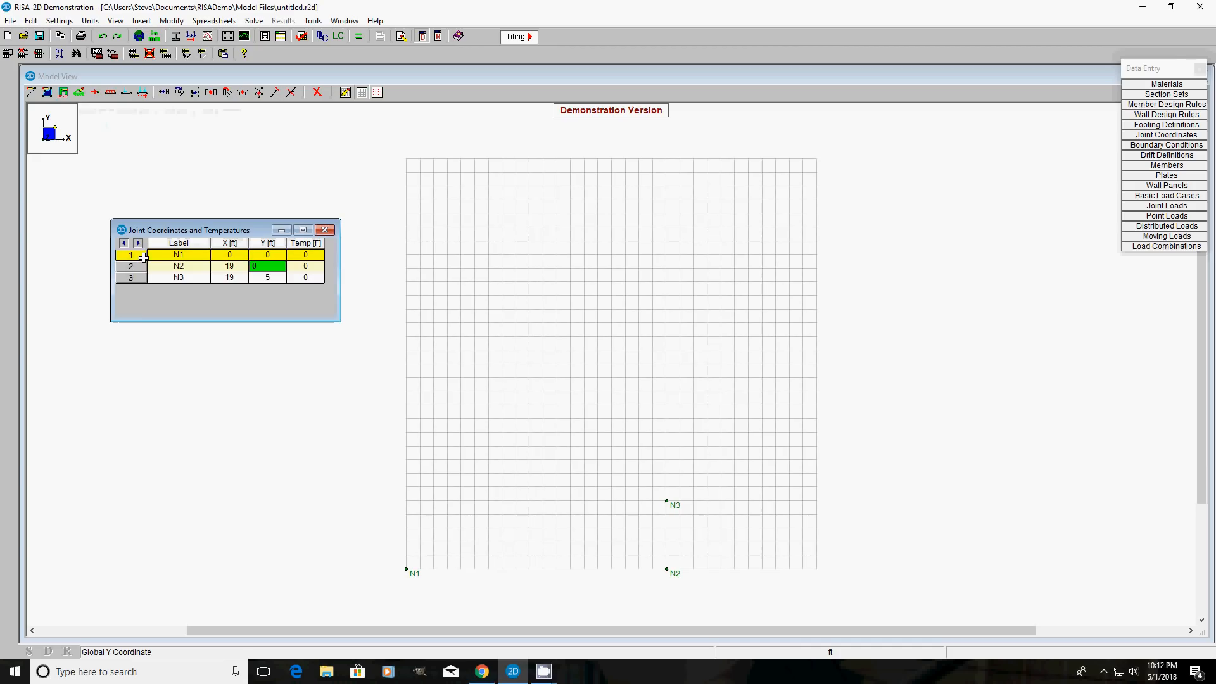
key("F4")
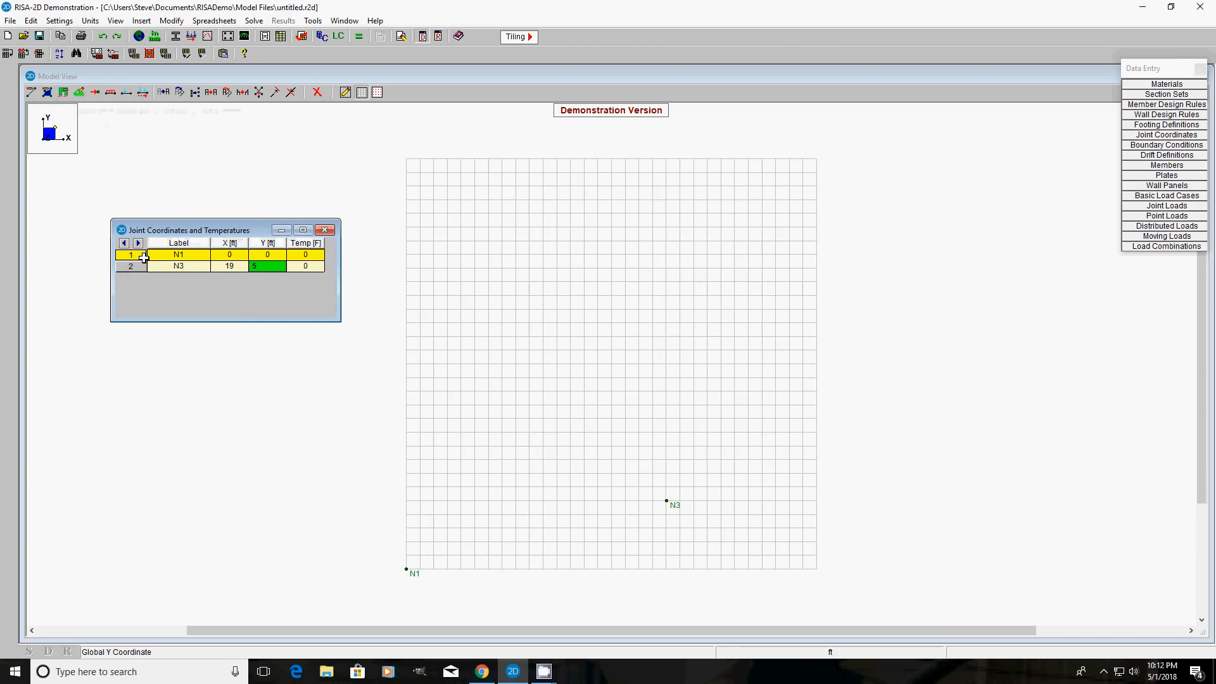
key("F4")
key("F4")
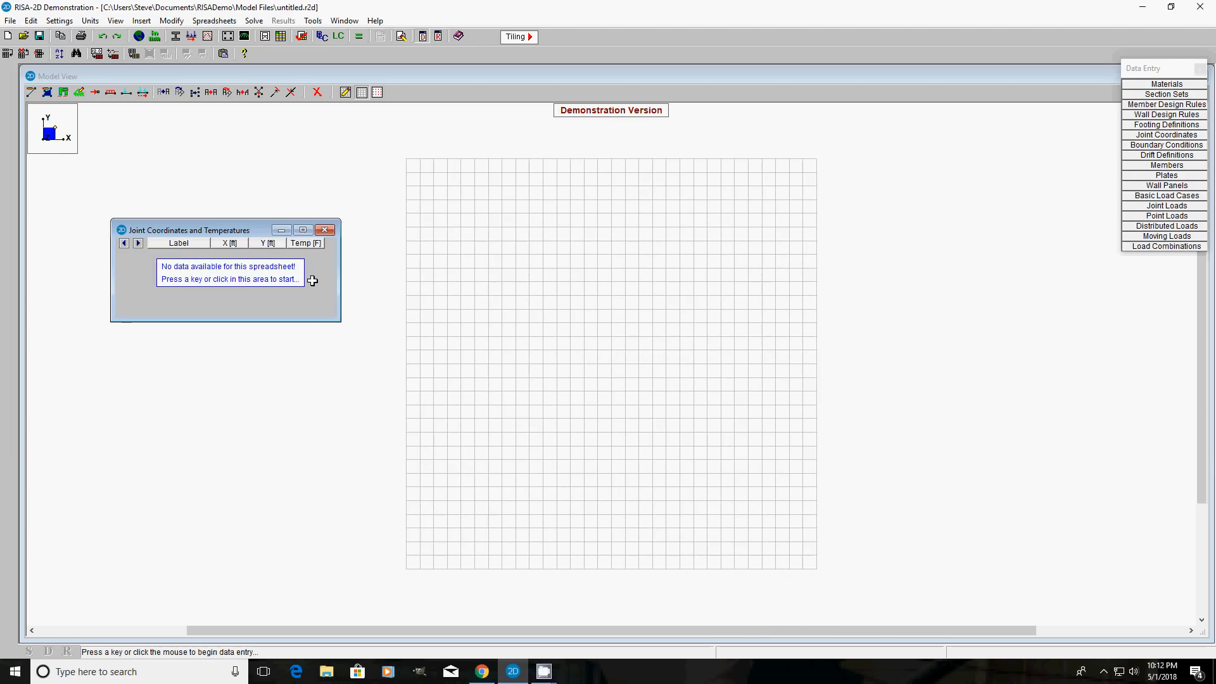
left_click(330, 232)
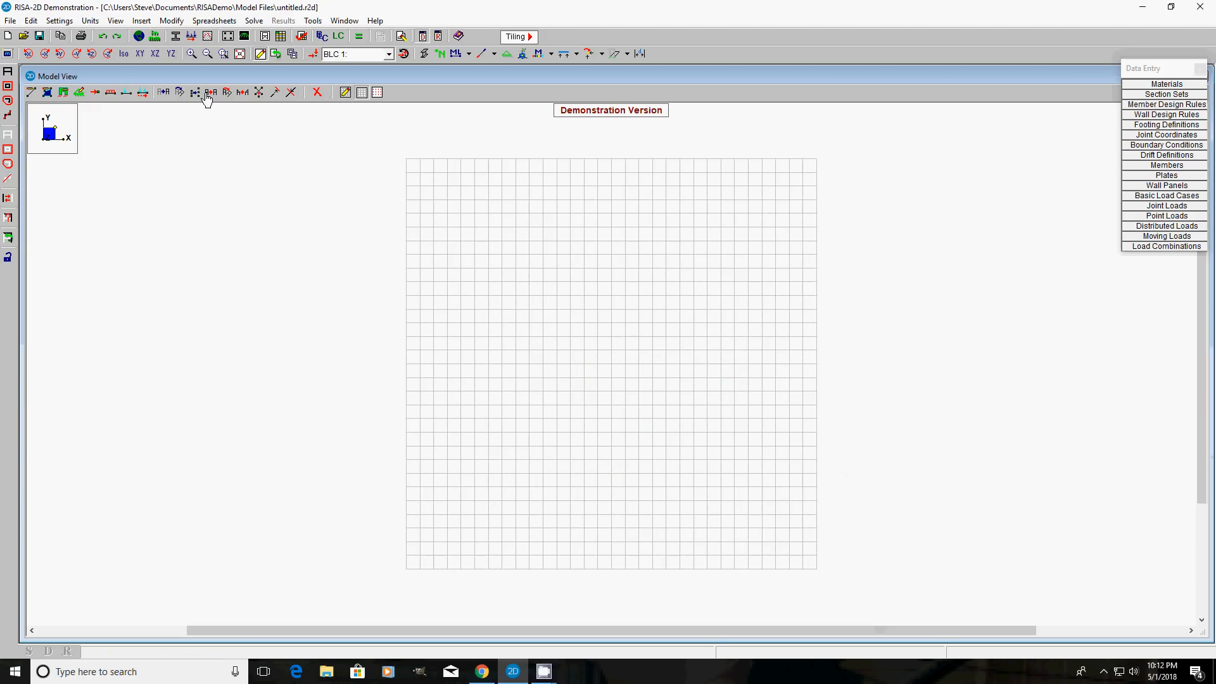
Start a DXF file import and choose to save the changes to the current model
left_click(10, 20)
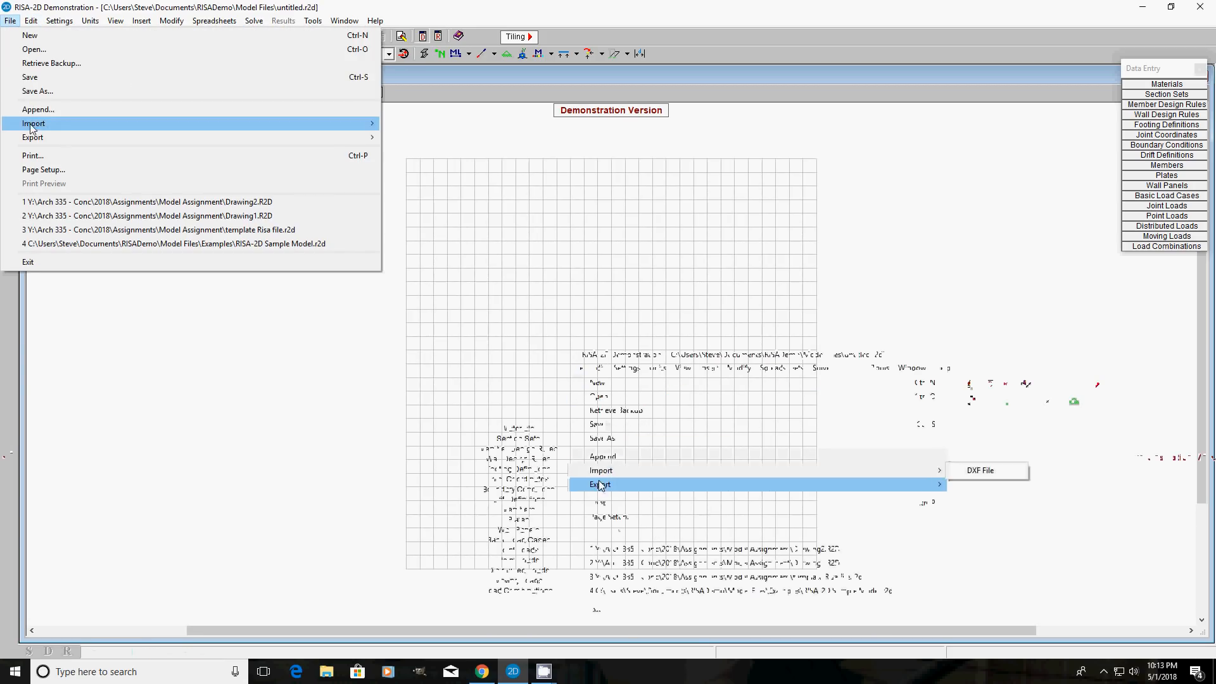
mouse_move(55, 124)
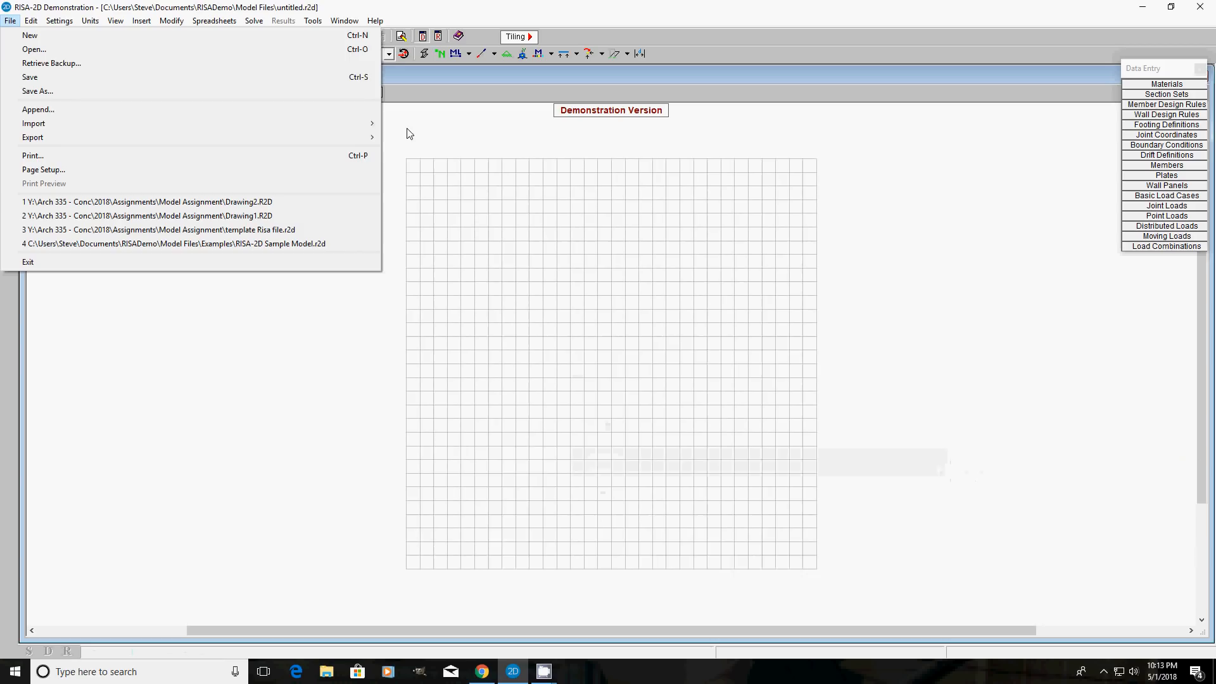
left_click(412, 125)
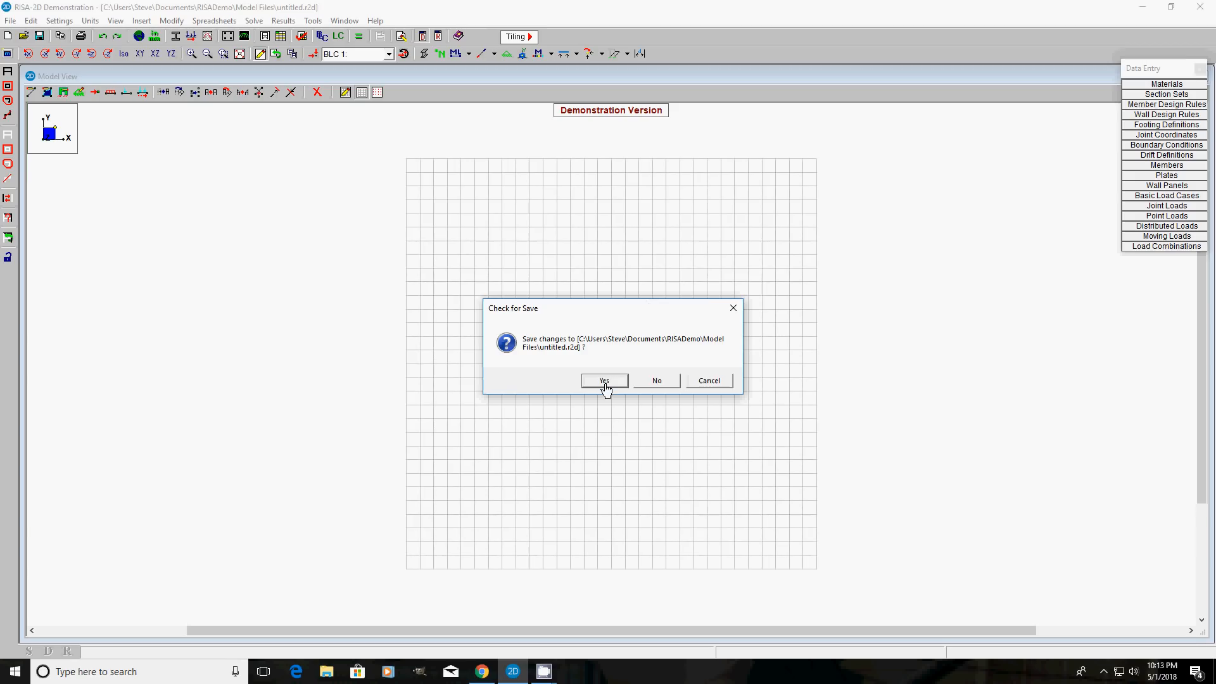
left_click(605, 384)
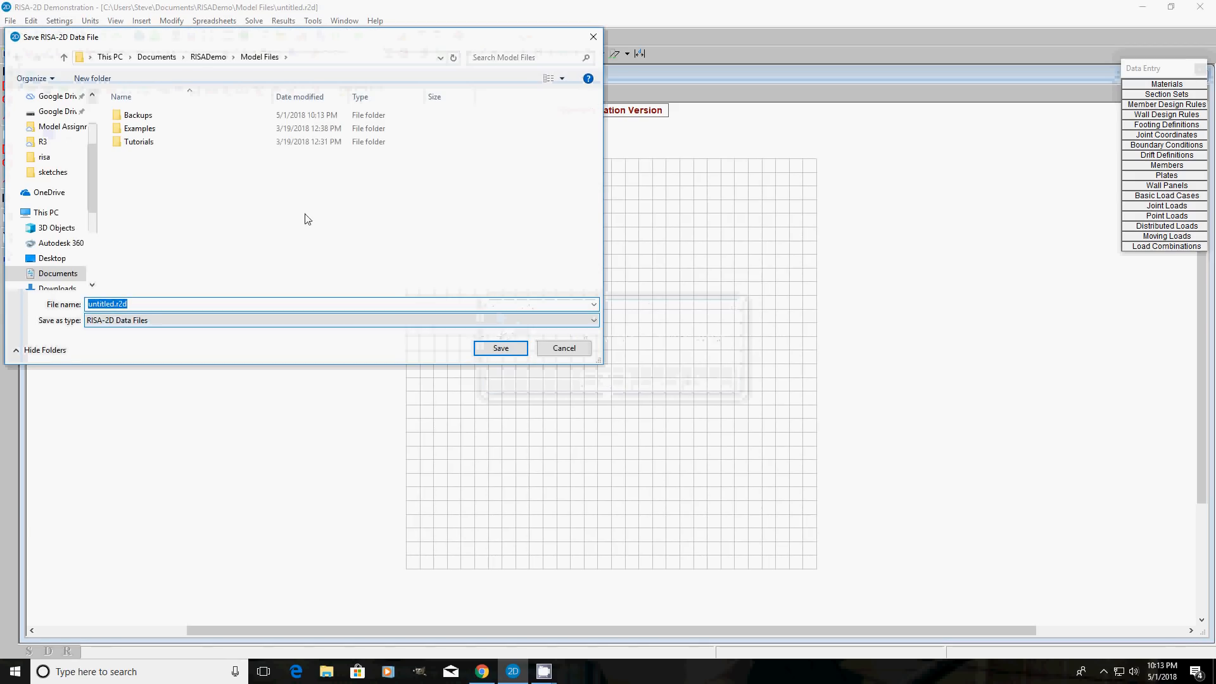
Set the save location to the Model Assignment folder within My Drive, Arch 335 - Conc, 2018, Assignments on Google Drive File Stream
left_click_drag(92, 201, 95, 254)
left_click(61, 234)
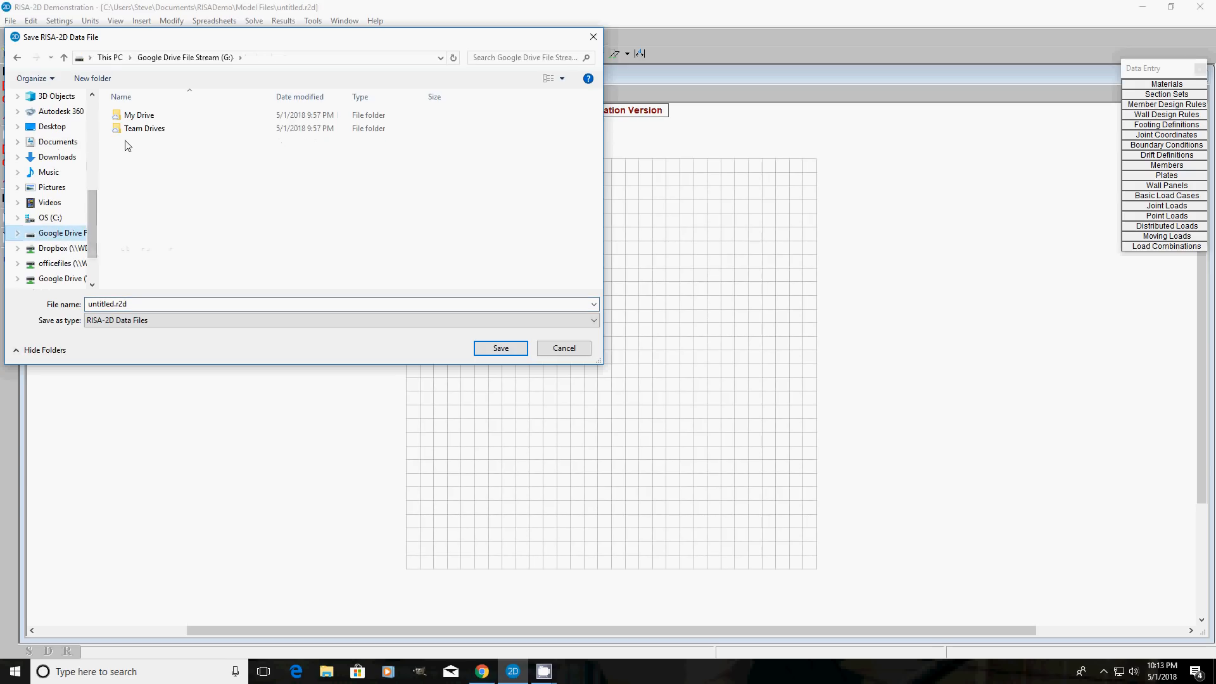
left_click(132, 119)
double_click(132, 118)
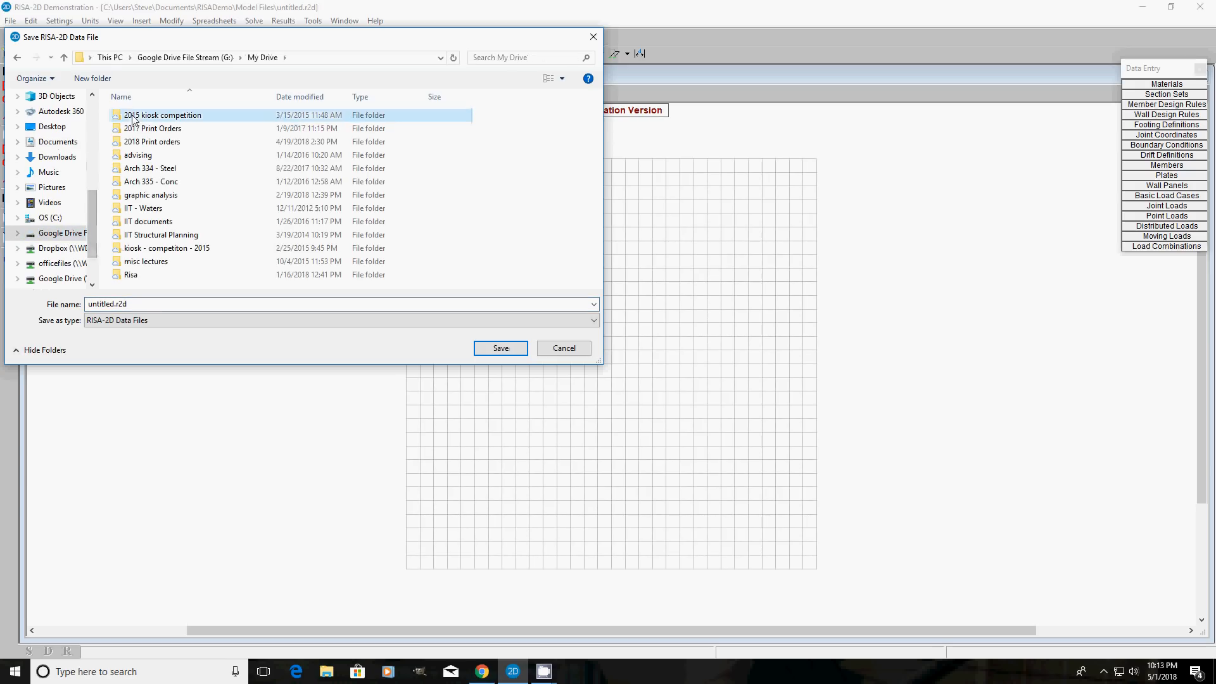
double_click(139, 181)
double_click(135, 168)
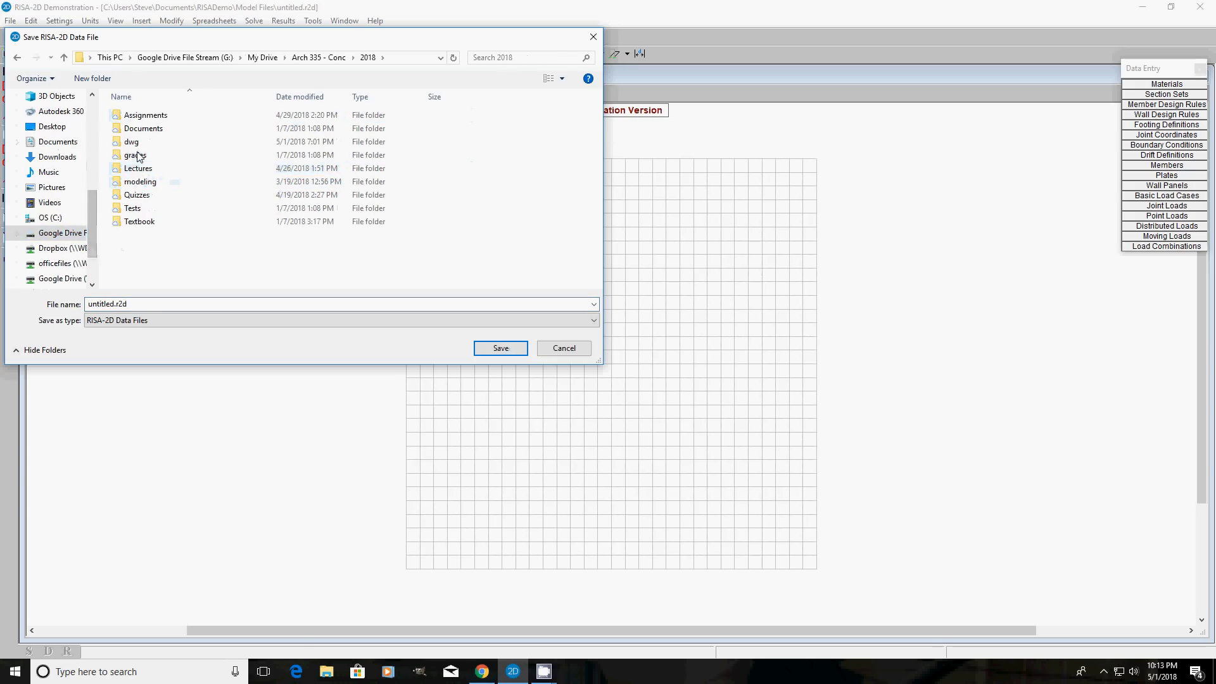
double_click(141, 116)
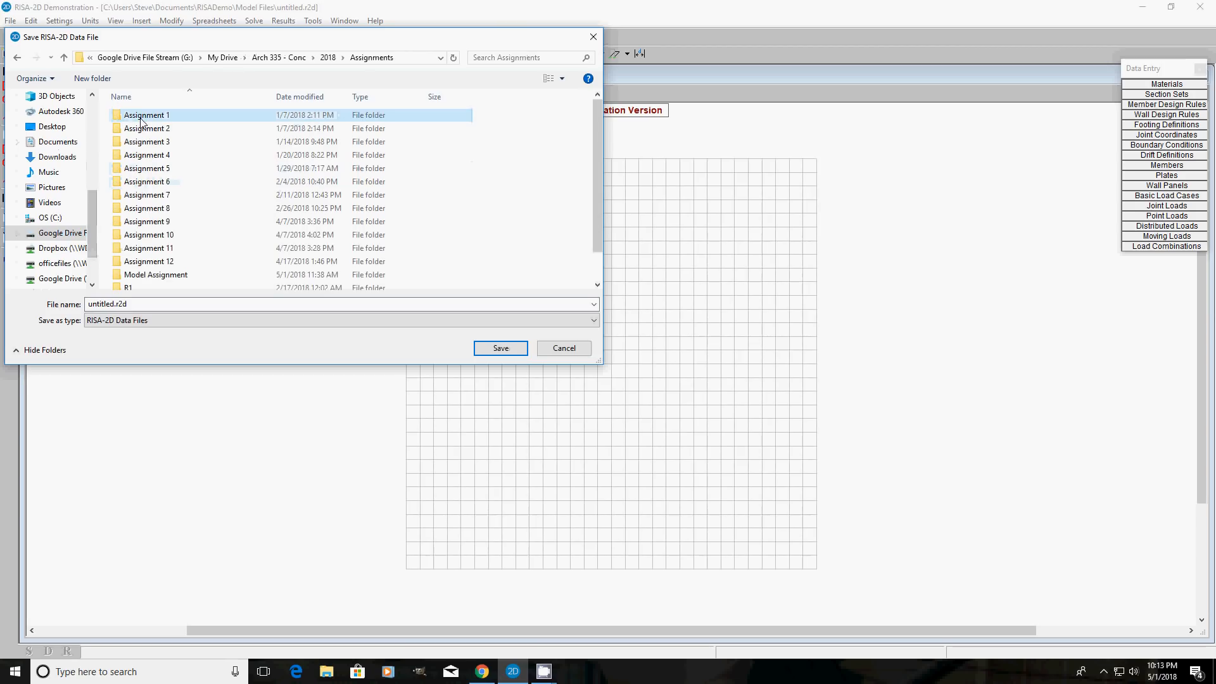
double_click(162, 274)
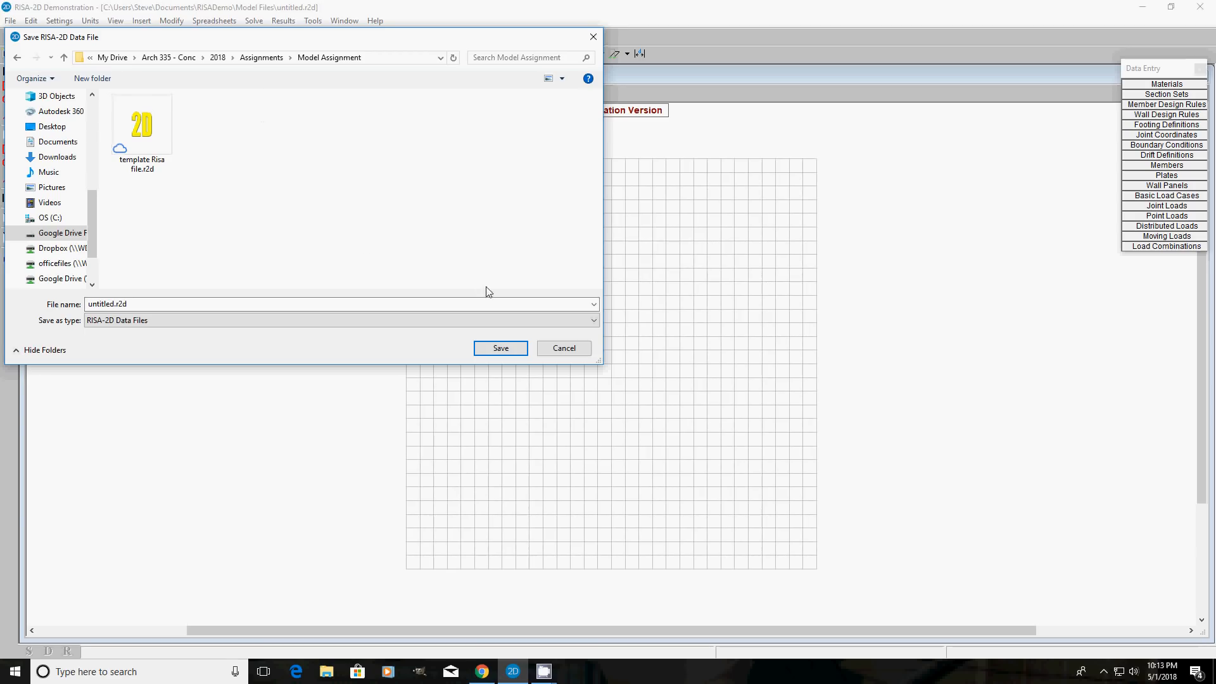
left_click(594, 305)
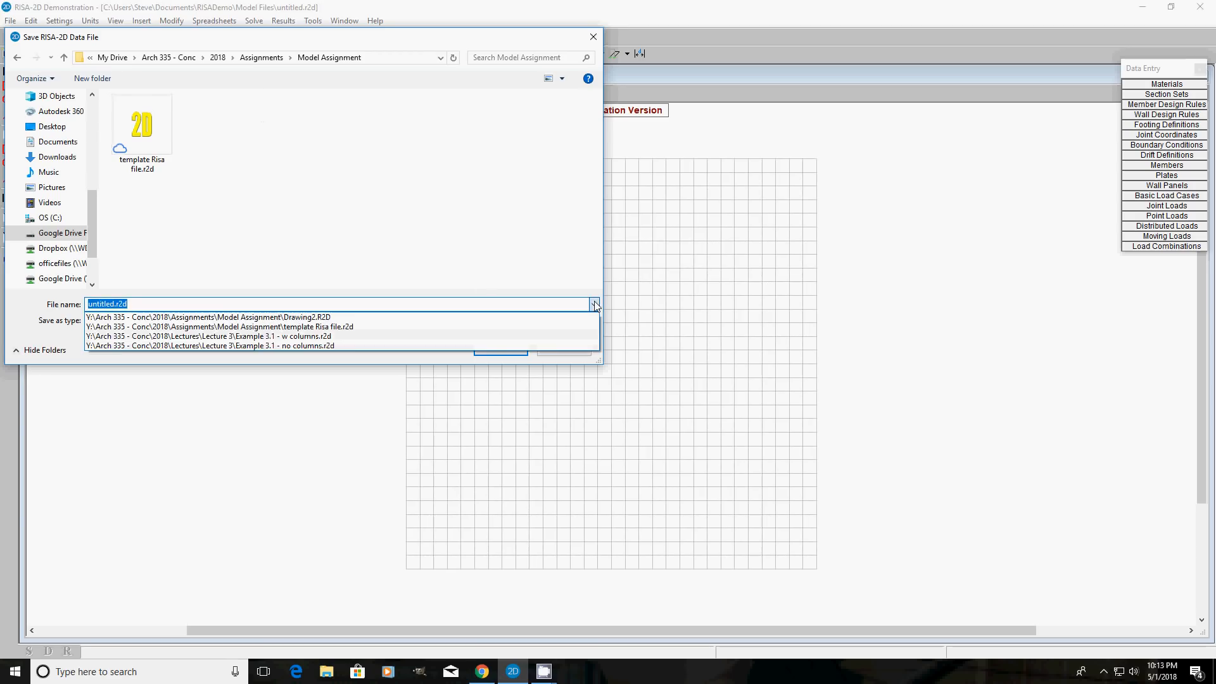
left_click(595, 305)
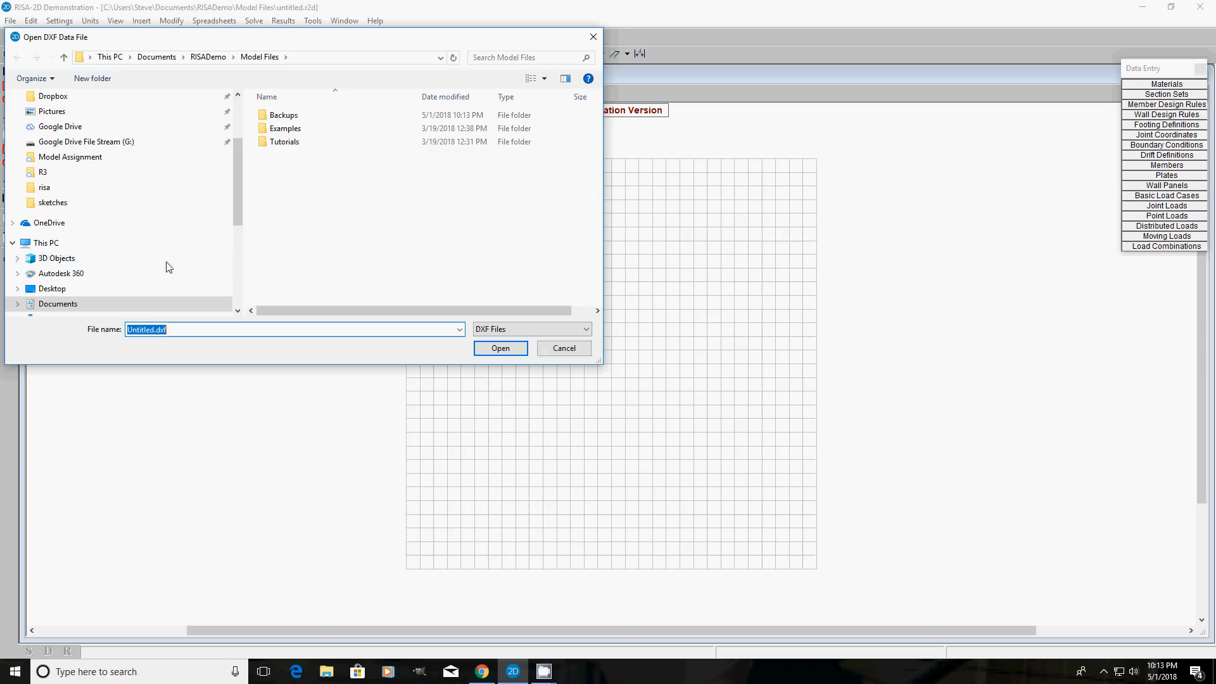
Browse Google Drive File Stream to the Model Assignment folder under My Drive, Arch 335 - Conc, 2018, Assignments for the DXF import
left_click_drag(238, 192, 238, 213)
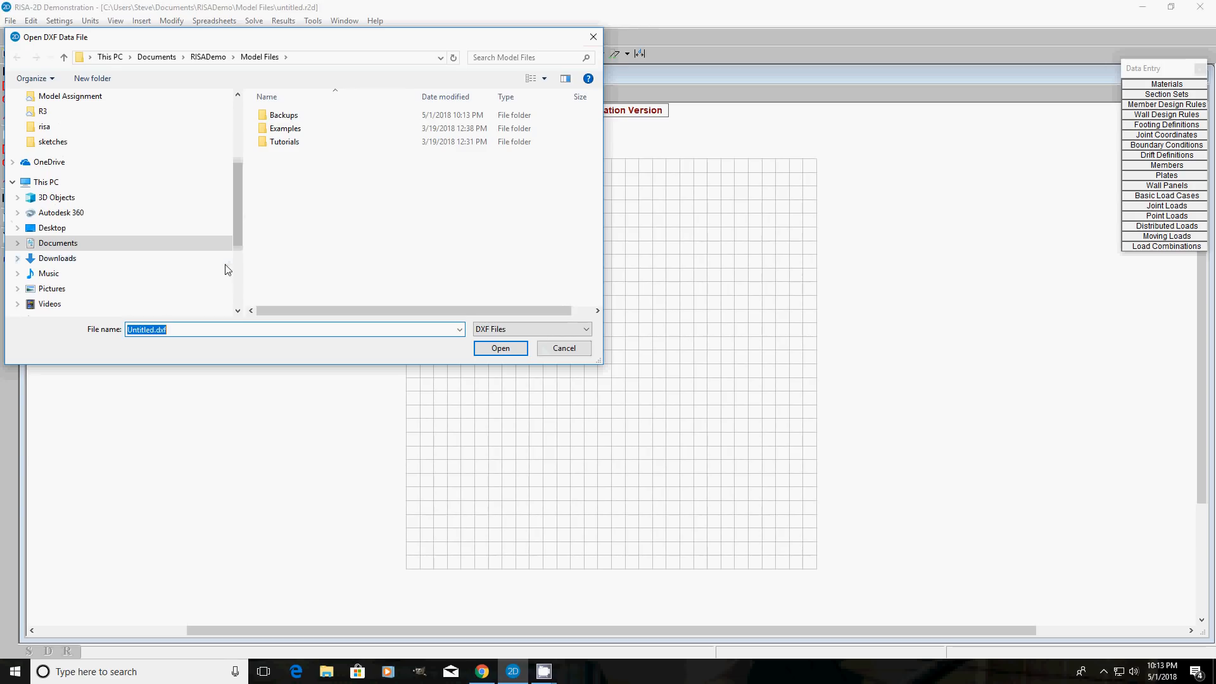
left_click_drag(237, 213, 238, 249)
left_click(74, 233)
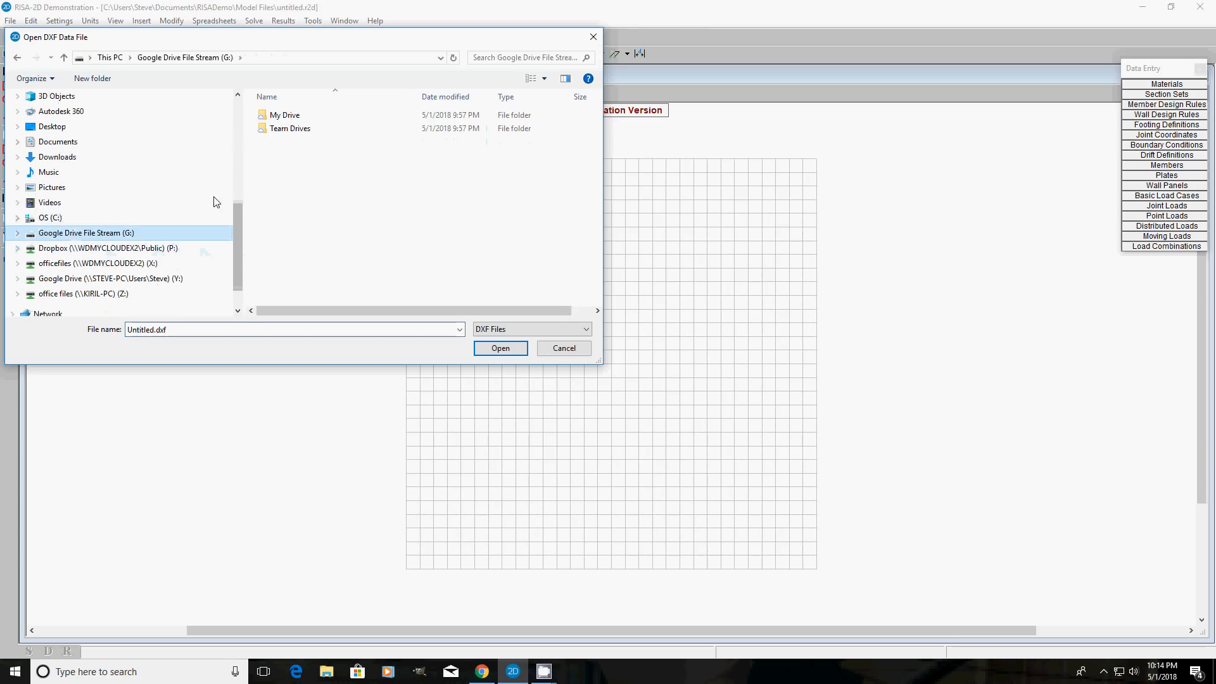
double_click(280, 116)
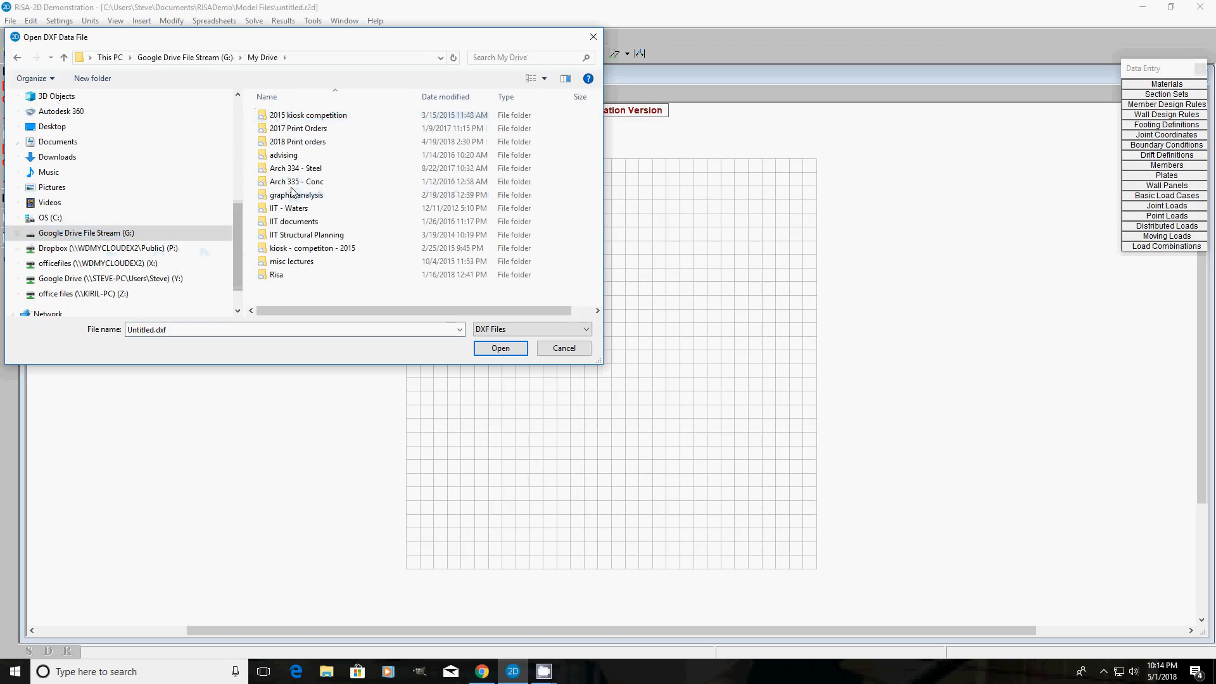
double_click(288, 182)
double_click(281, 169)
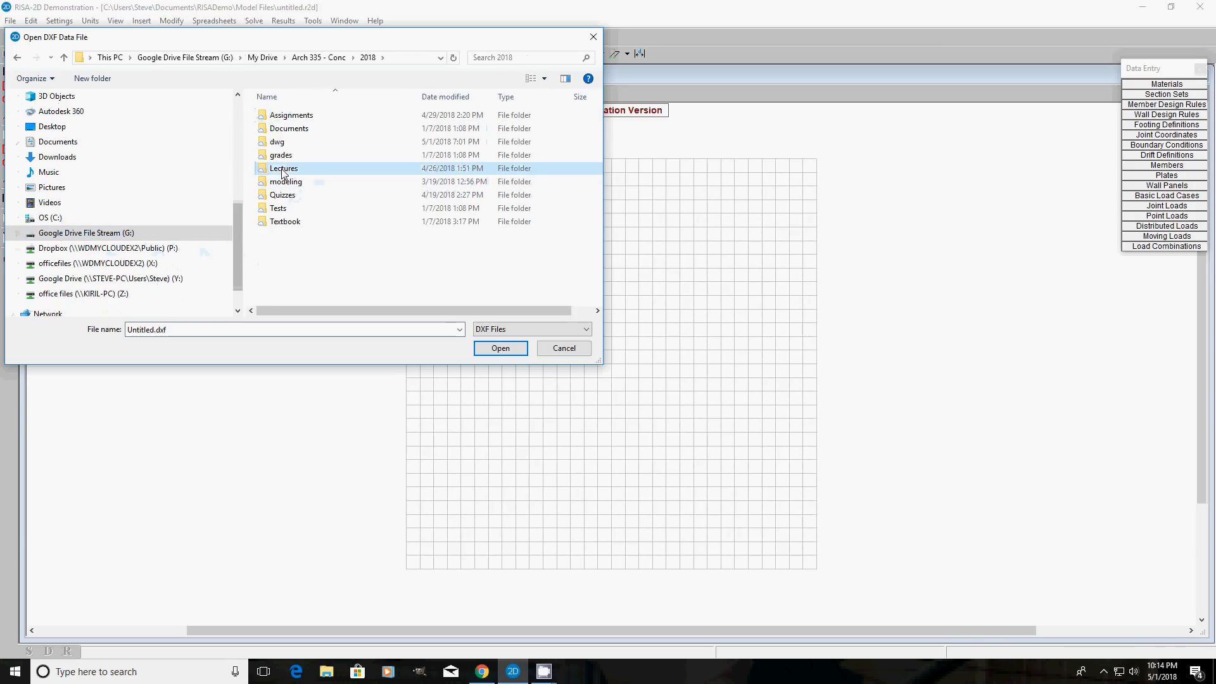
double_click(280, 123)
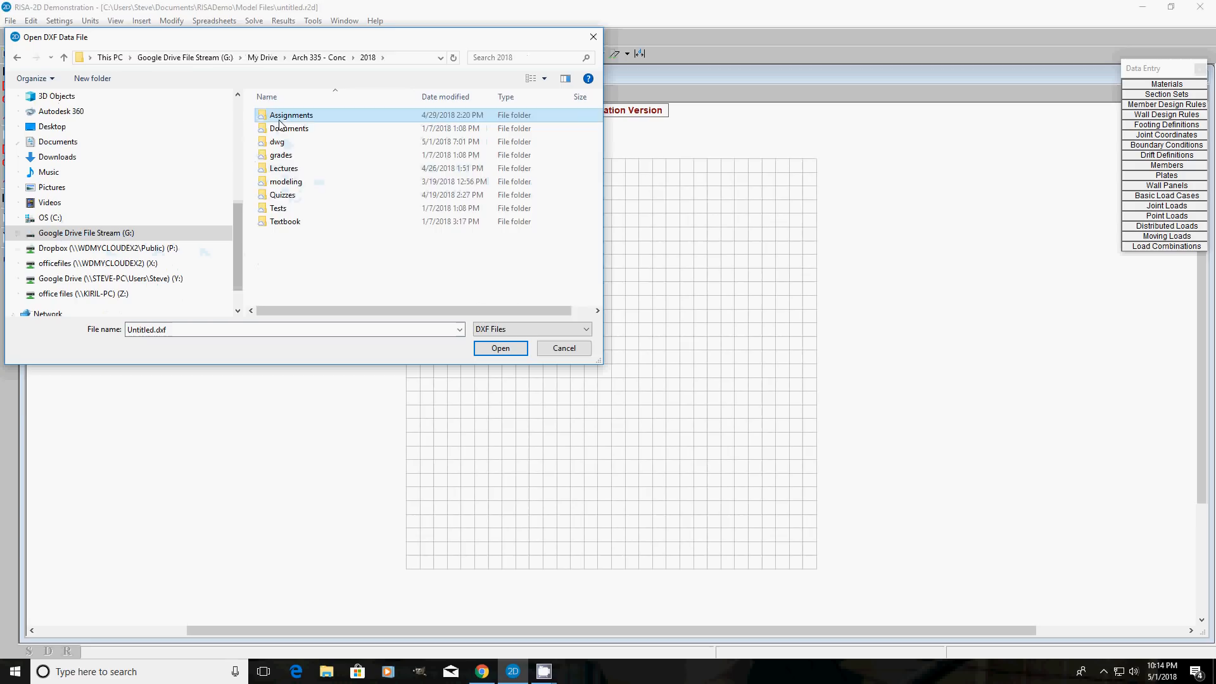
double_click(298, 274)
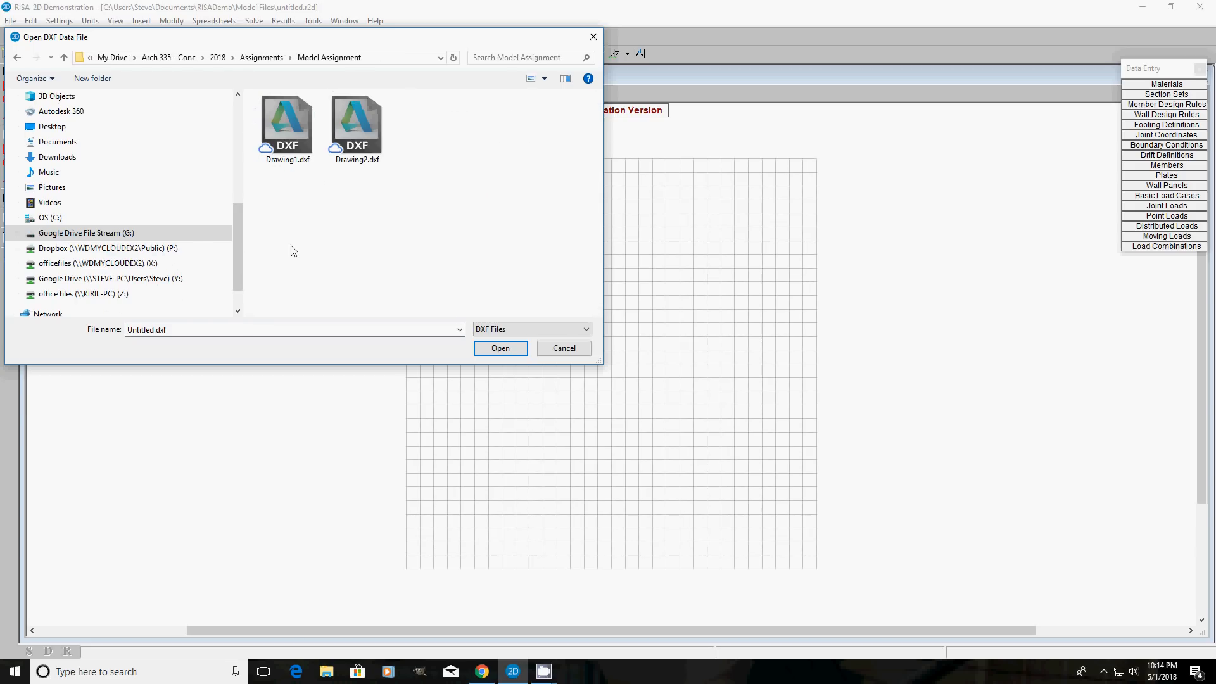
Import Drawing1.dxf with DXF units in inches, a CAD scale factor of 1 and no layer translation
left_click(293, 134)
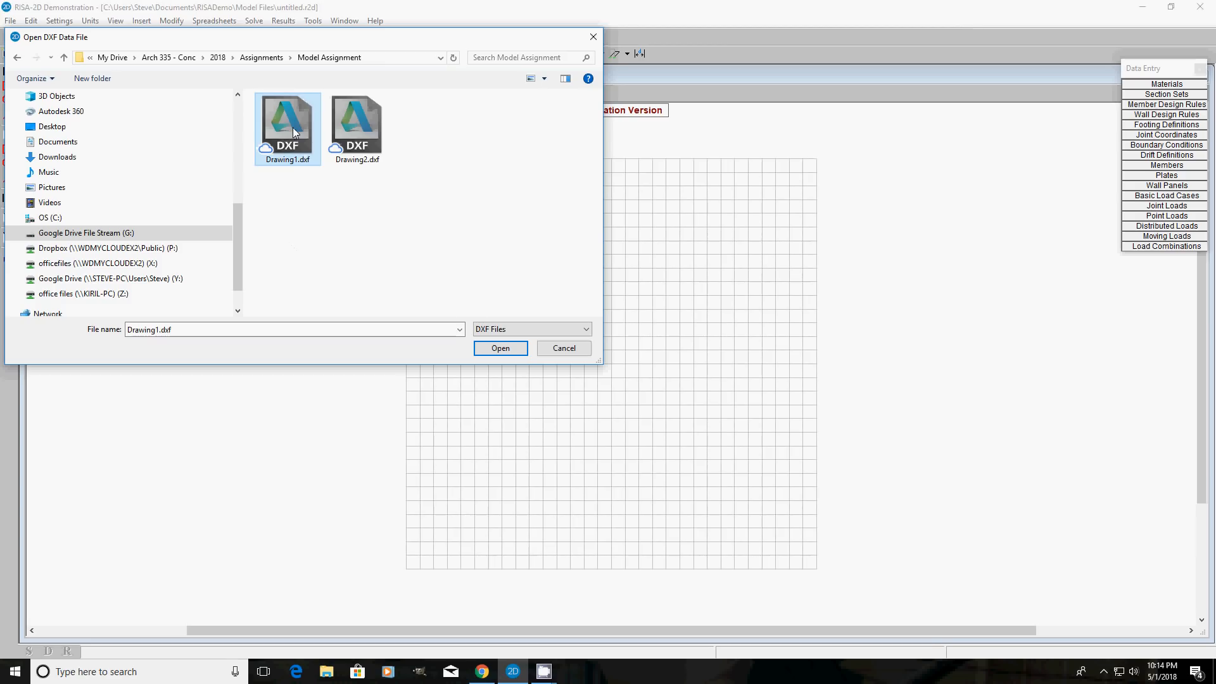
left_click(507, 349)
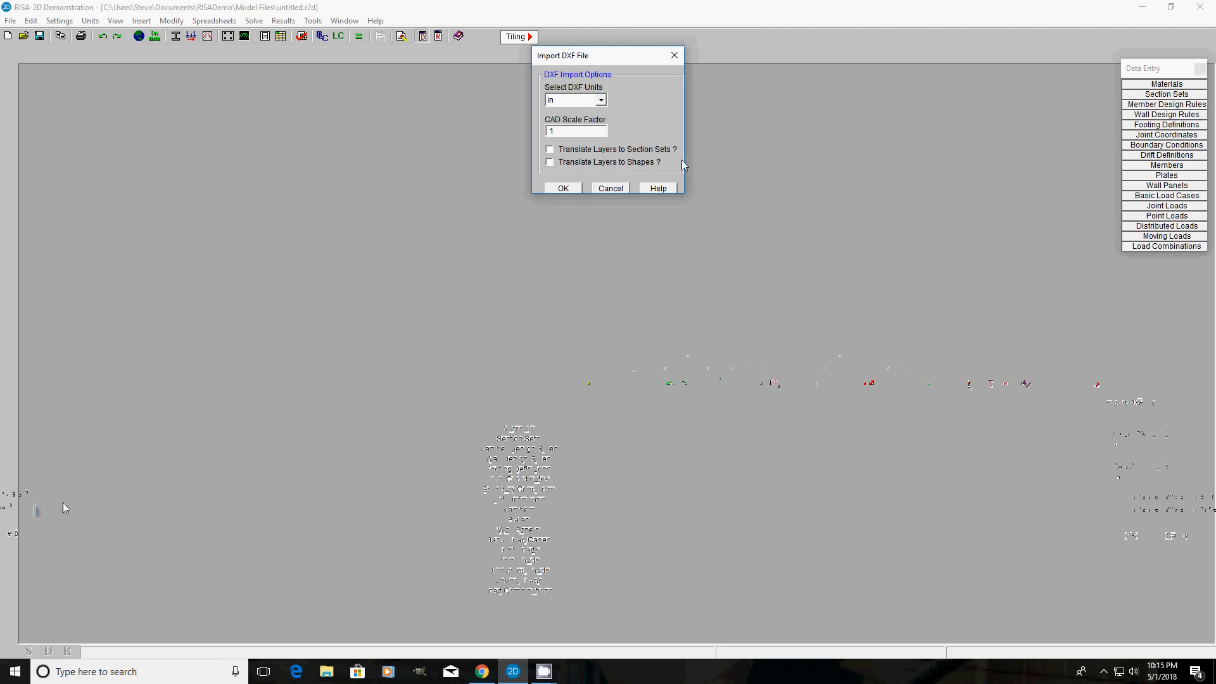
left_click(565, 189)
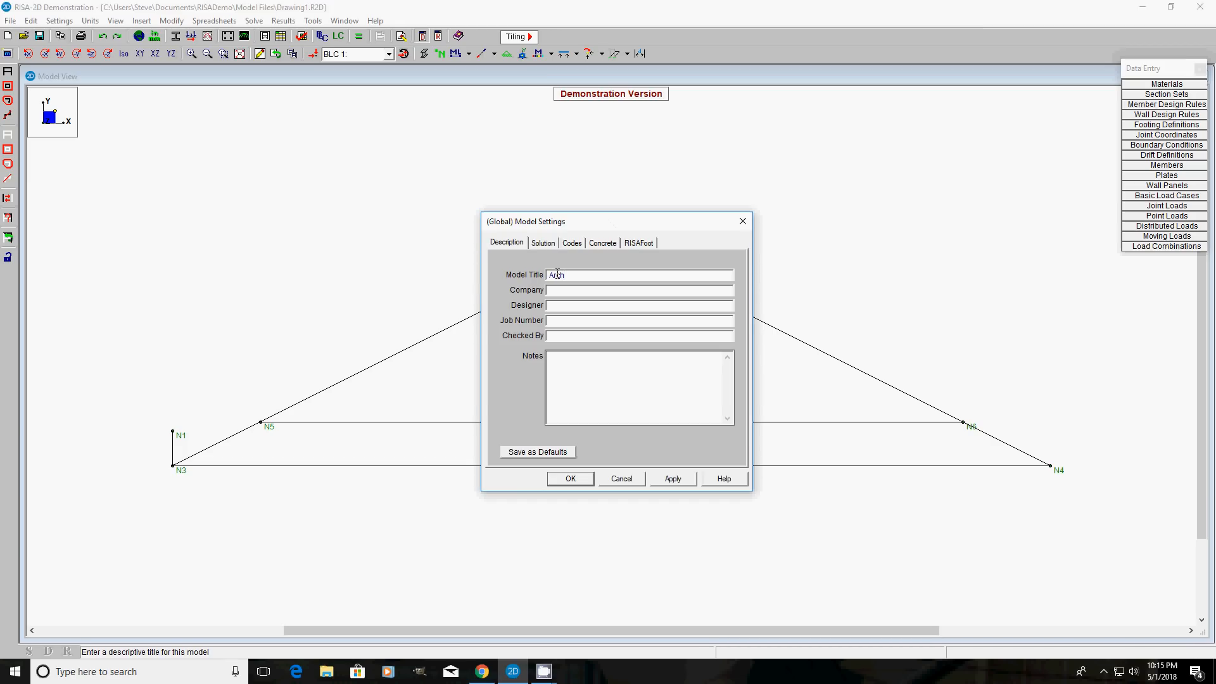
Set the model title to Arch 335, enter the designer's initials, review the design codes and apply the global model settings
type("Arch 335")
left_click(563, 305)
type("SJK")
left_click(572, 243)
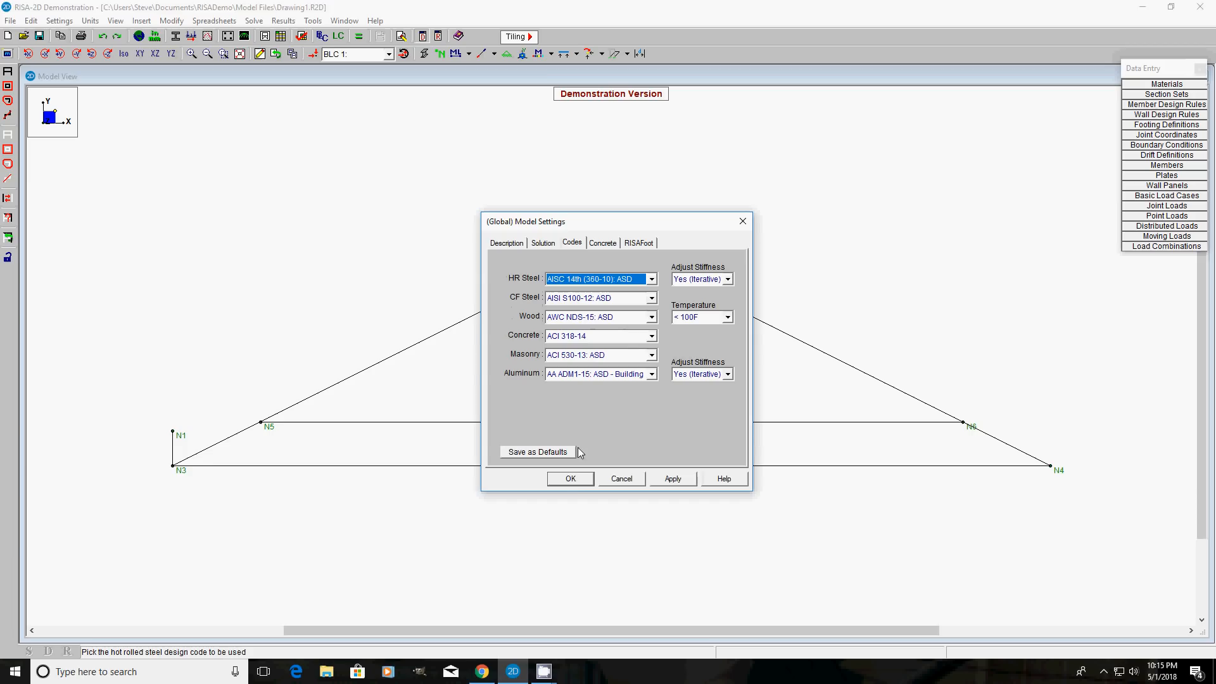
left_click(677, 483)
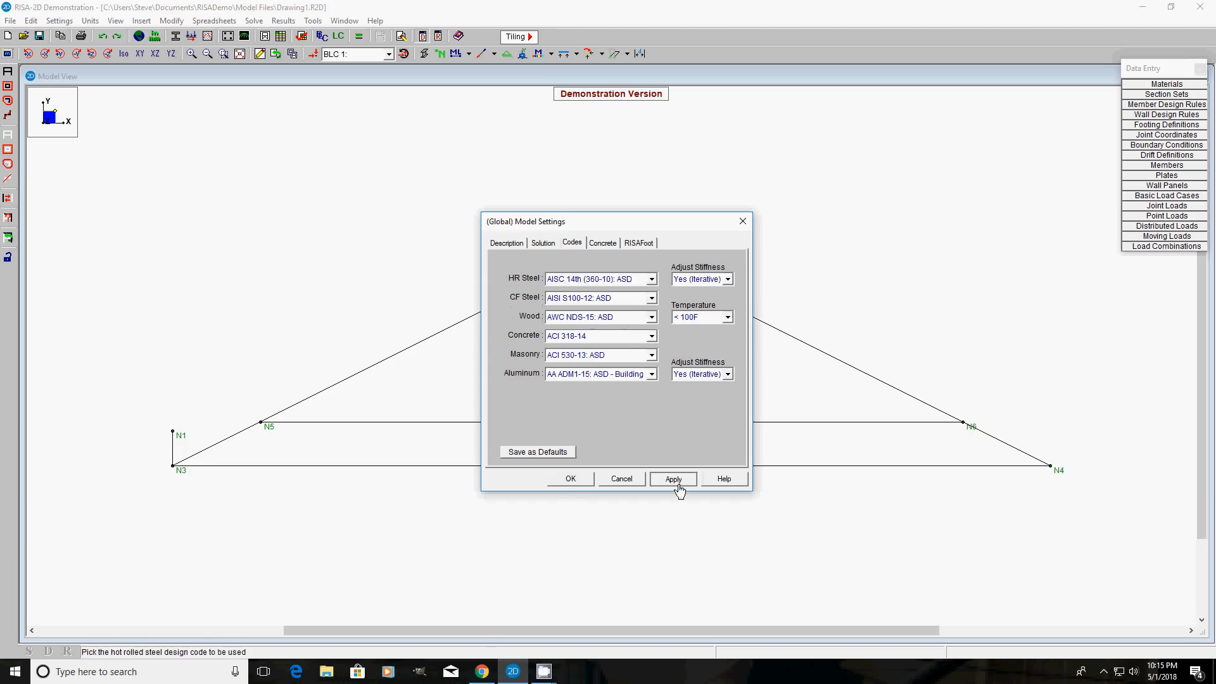
left_click(567, 479)
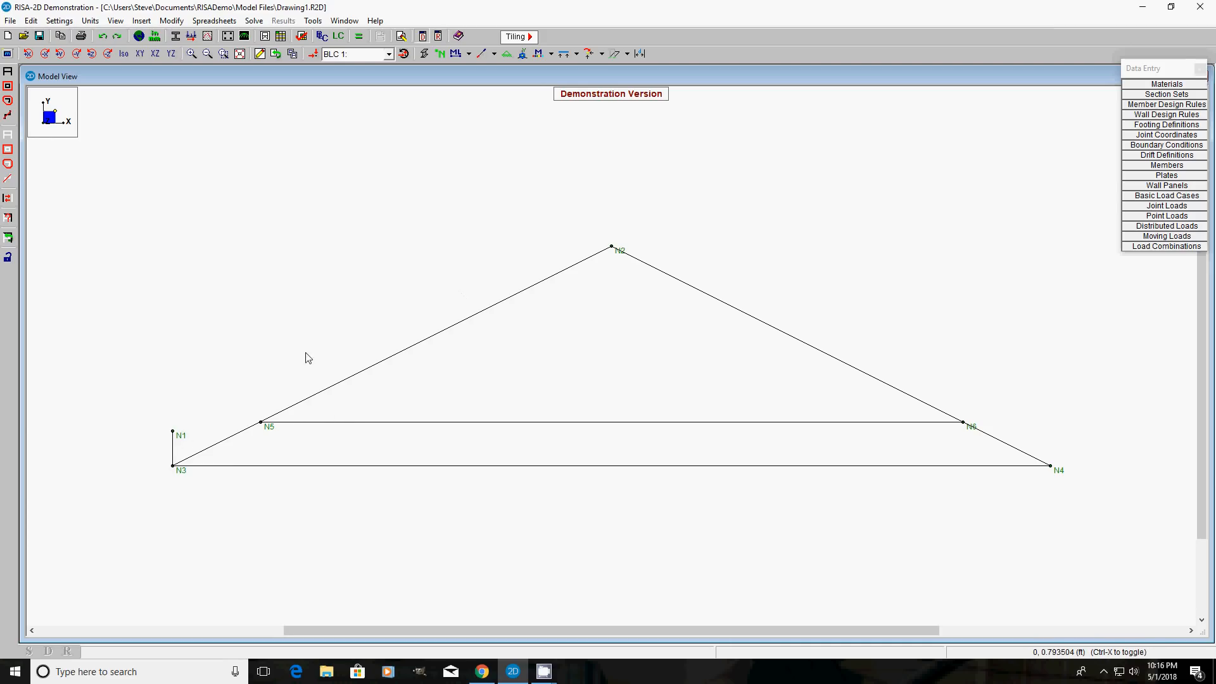
Delete the short vertical member between N1 and N3 and the bottom horizontal member between N3 and N4 individually
left_click(259, 55)
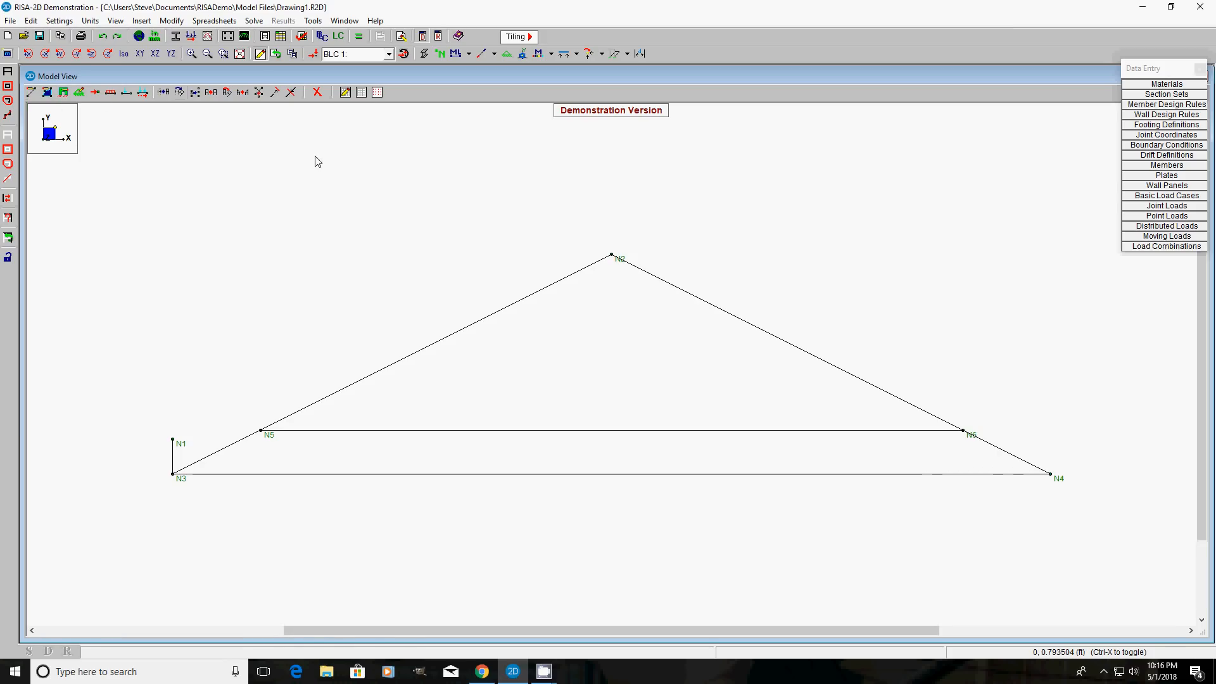
left_click(317, 92)
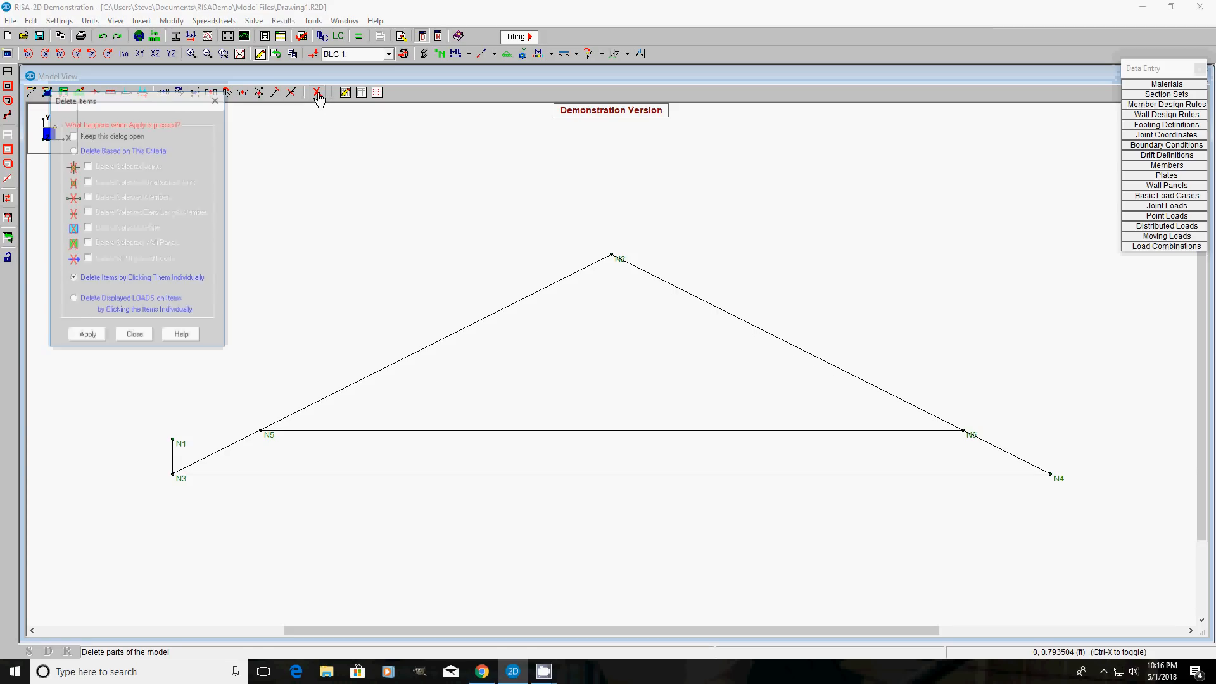
left_click(105, 342)
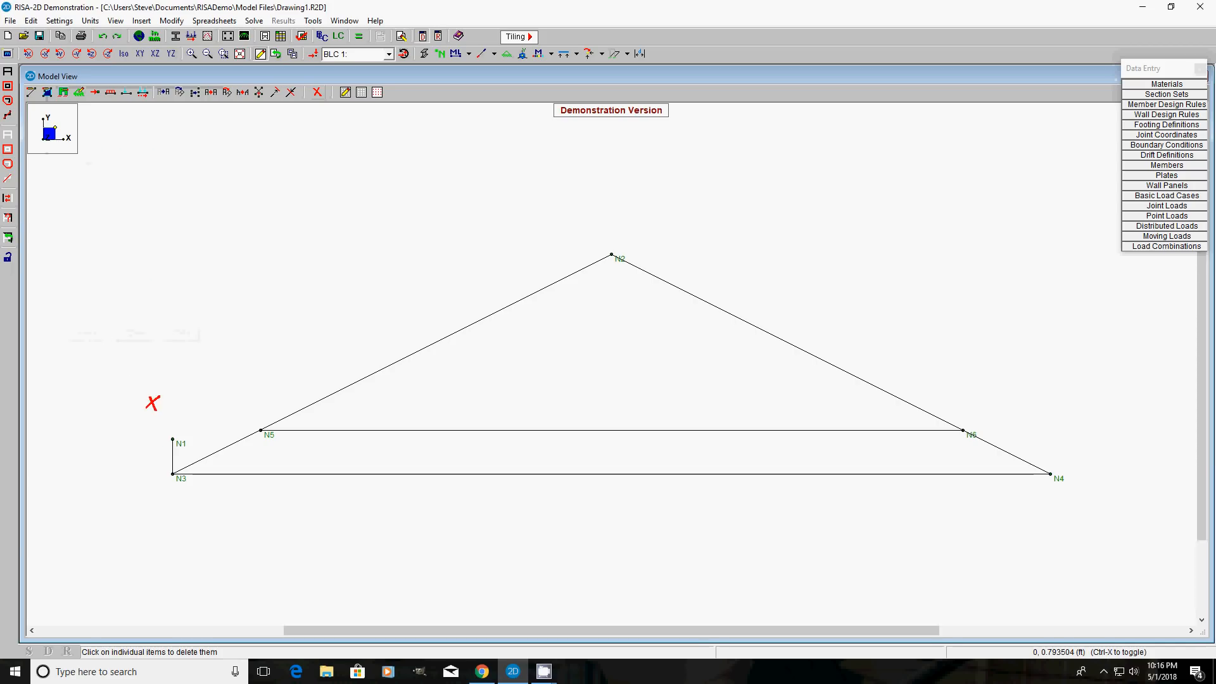
left_click(172, 451)
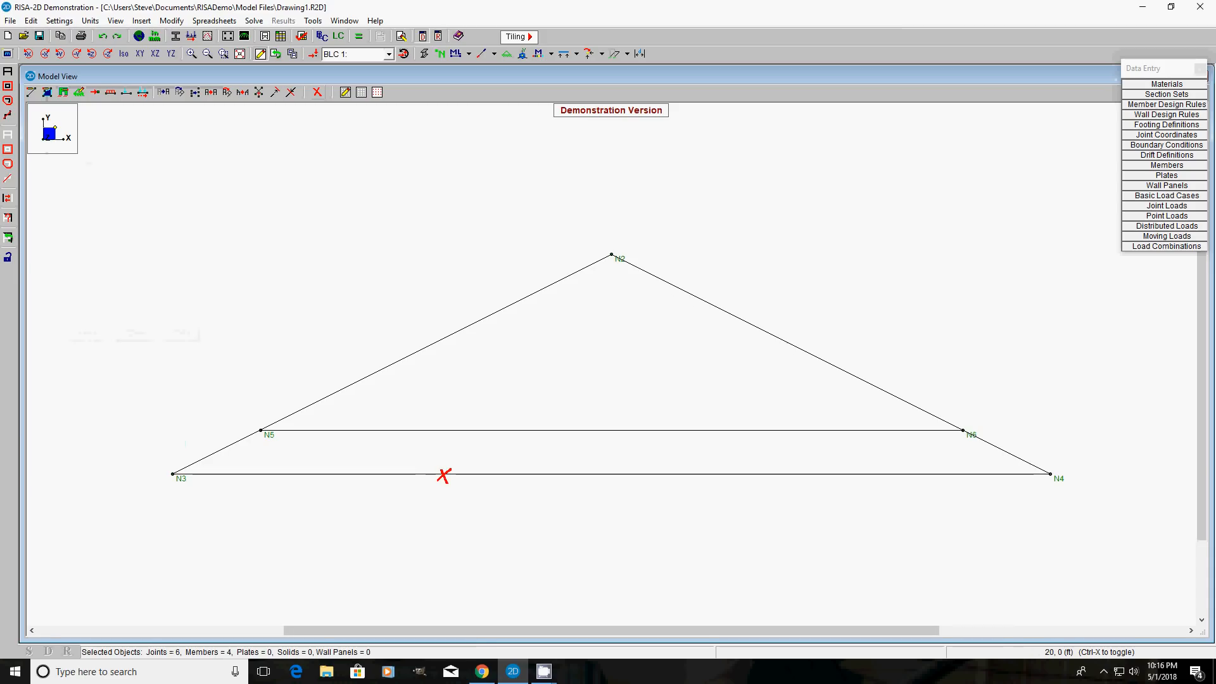
left_click(443, 474)
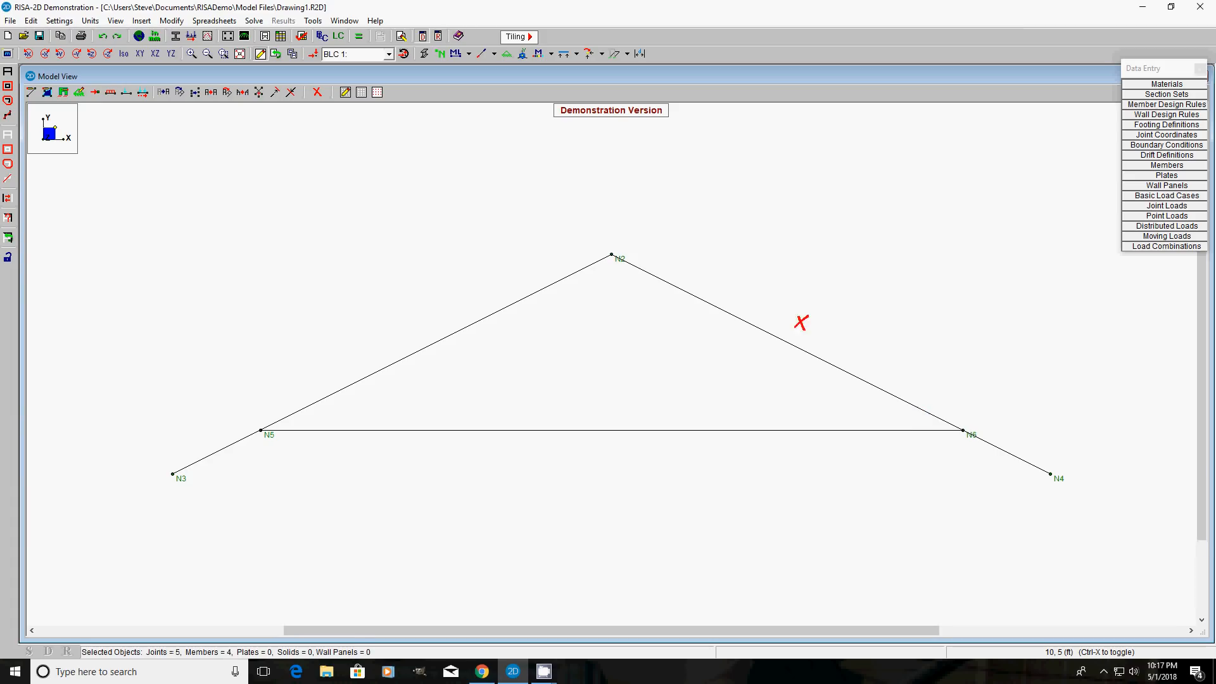
left_click(315, 93)
left_click(216, 100)
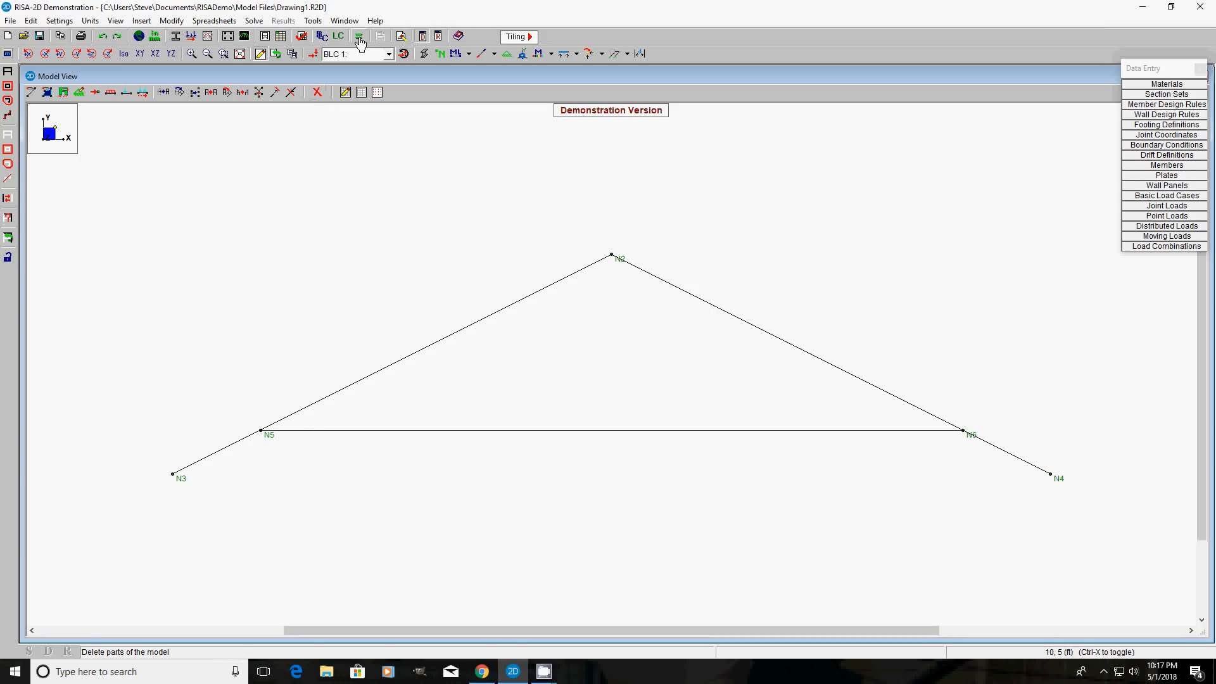
Run a Full Model Merge with Merge Crossing Members and Merge Inactive Items enabled, keeping both trim/extend options on
left_click(313, 21)
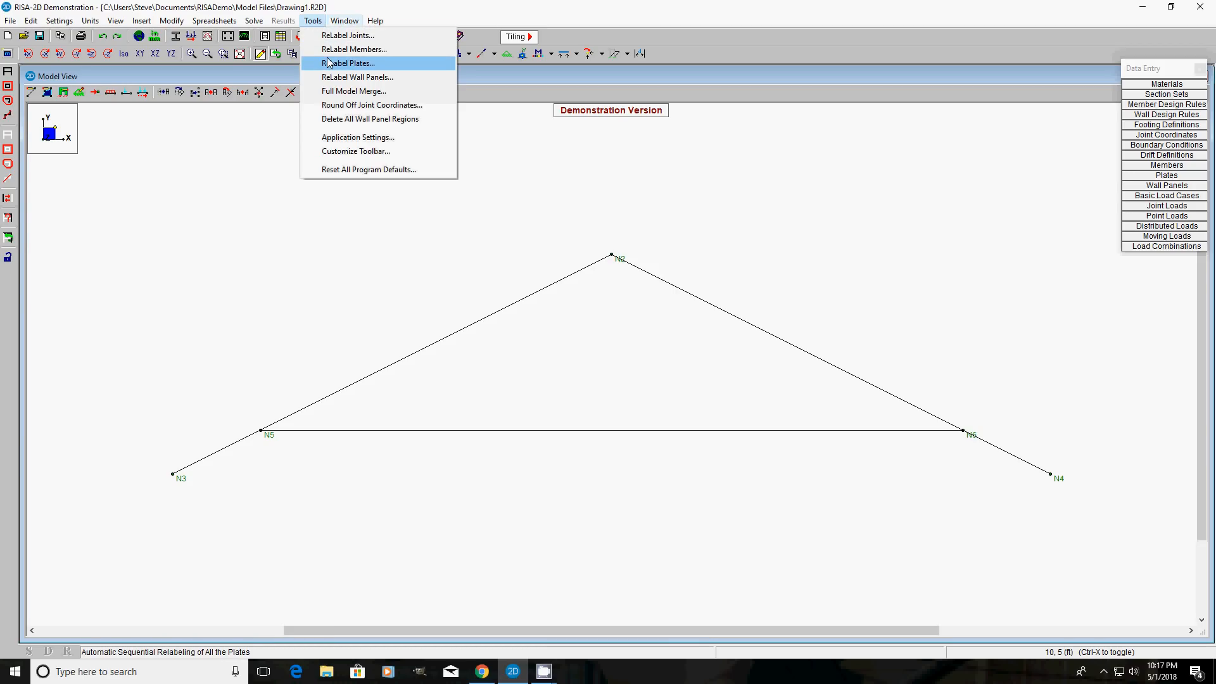
left_click(333, 93)
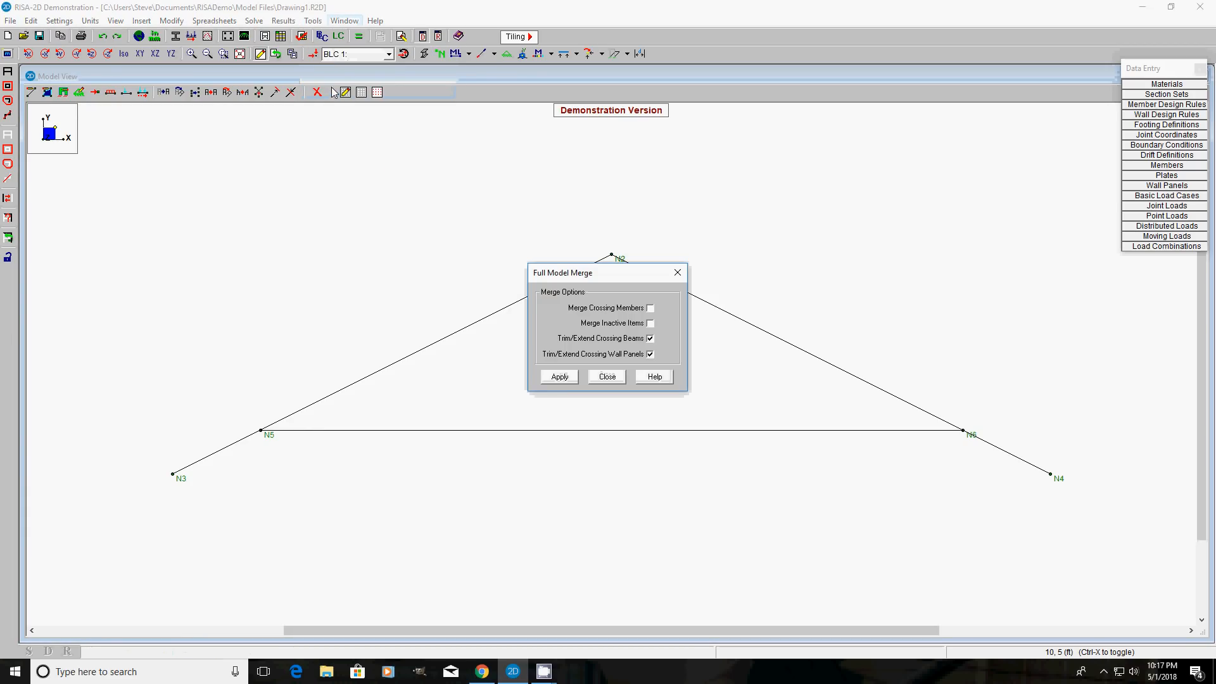
left_click(650, 308)
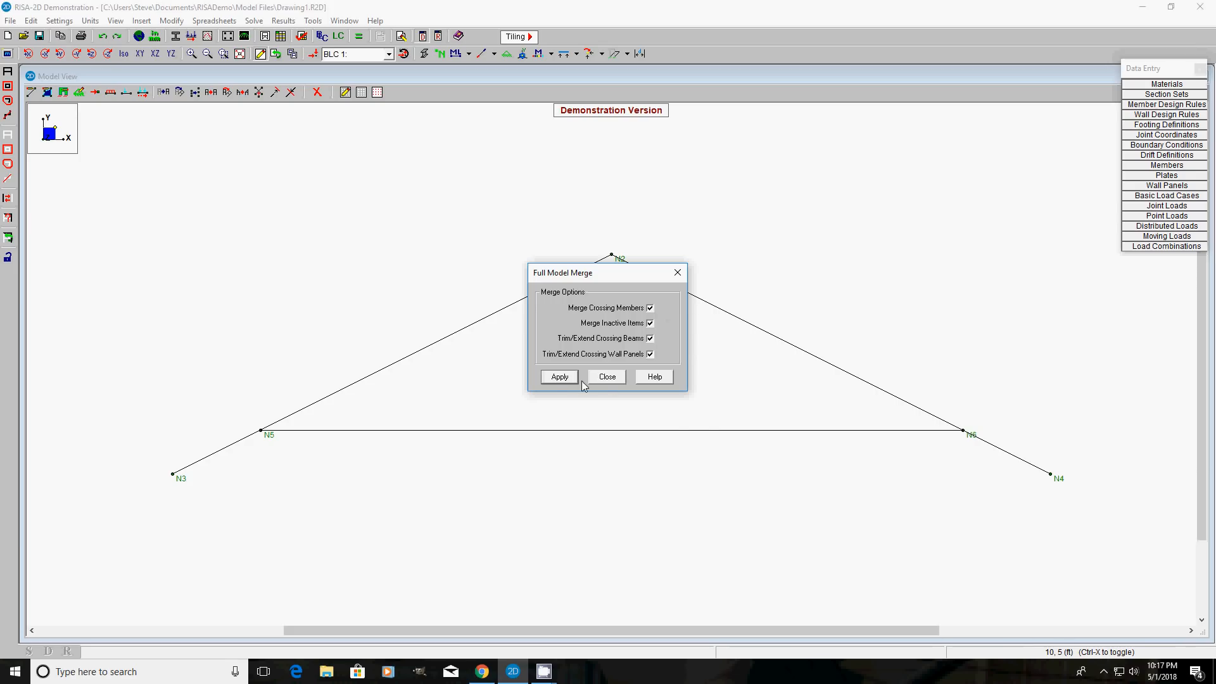
left_click(559, 377)
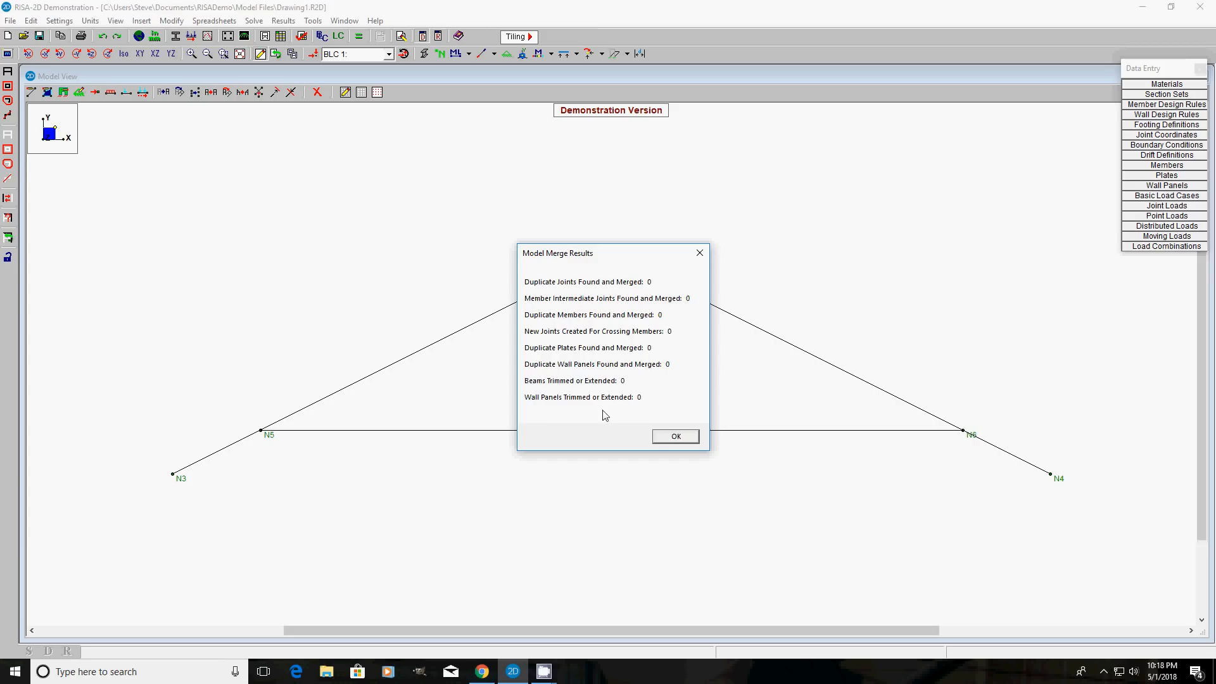
left_click(675, 436)
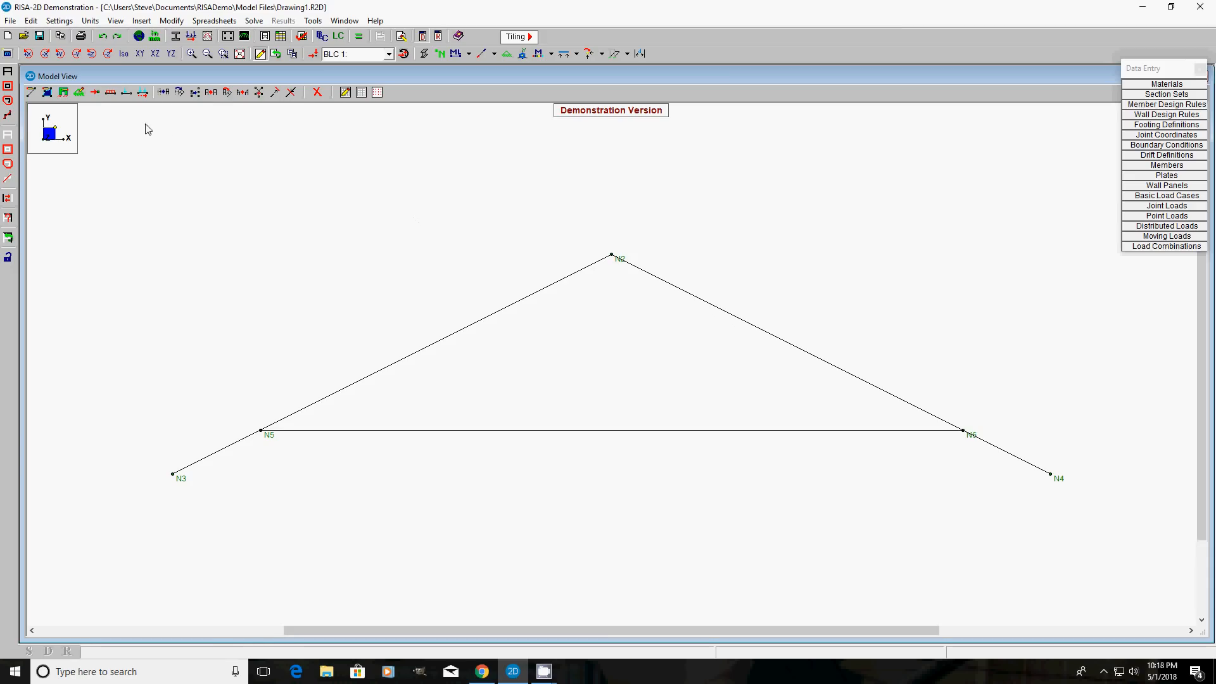
left_click(264, 56)
left_click(260, 54)
left_click(214, 21)
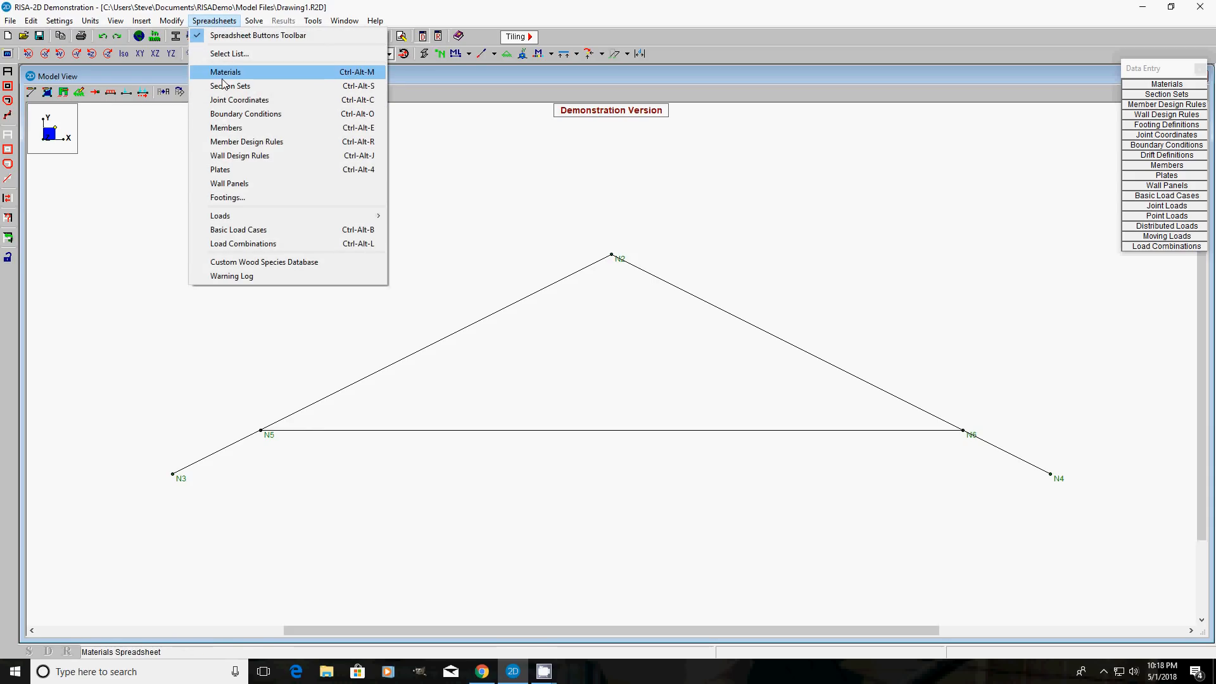
left_click(246, 114)
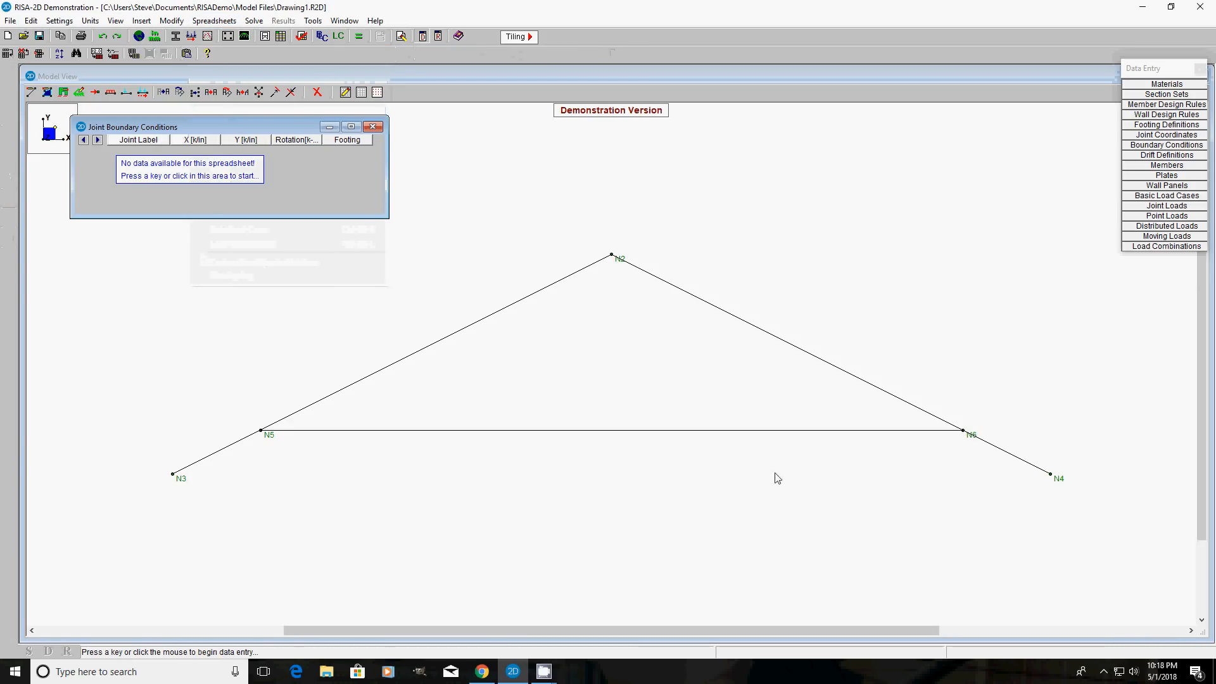
left_click(372, 128)
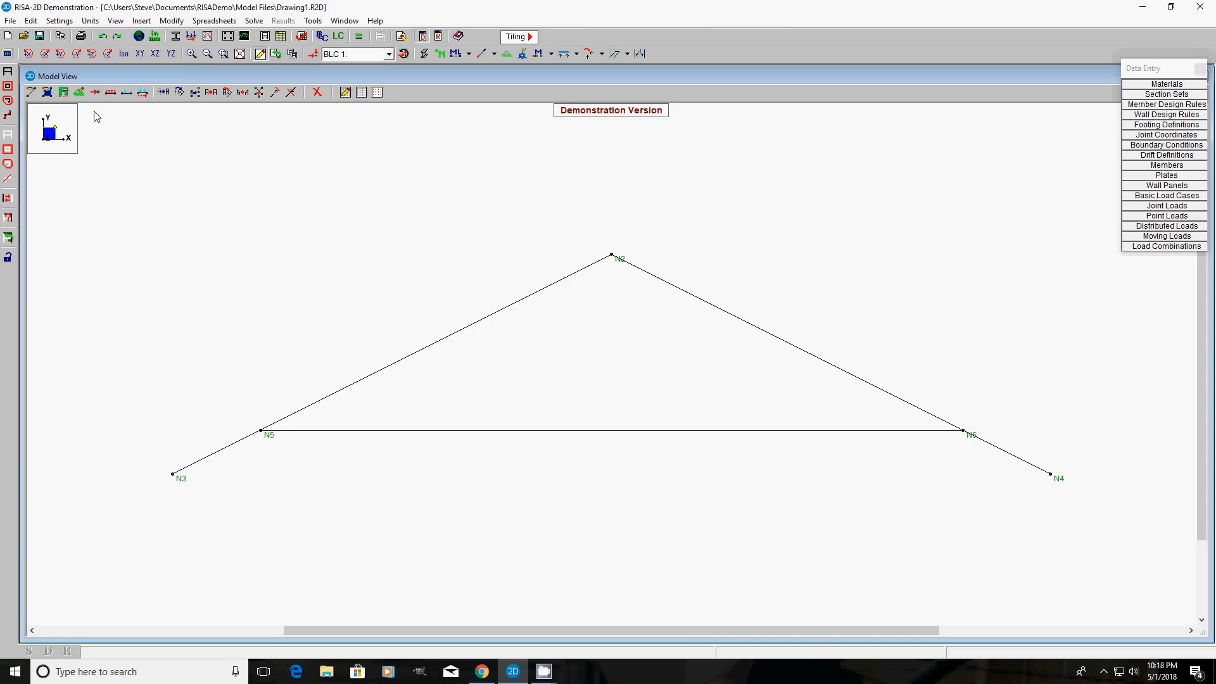
Apply a pinned boundary condition to joint N3
left_click(79, 94)
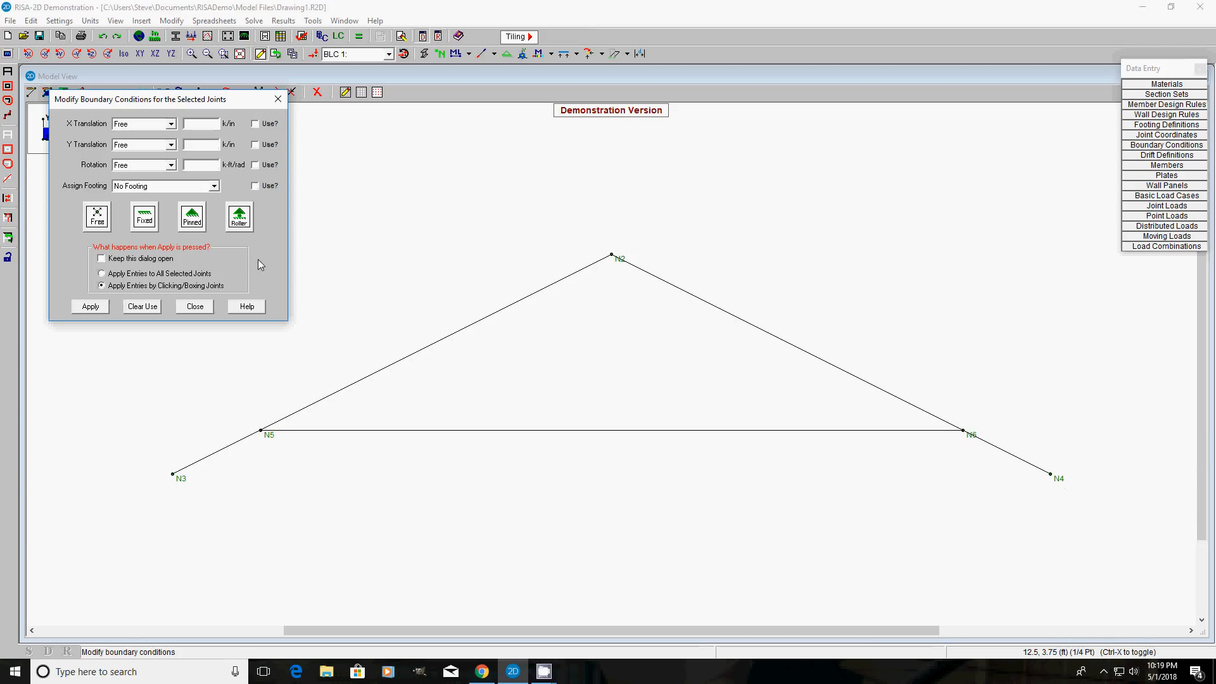
left_click(192, 217)
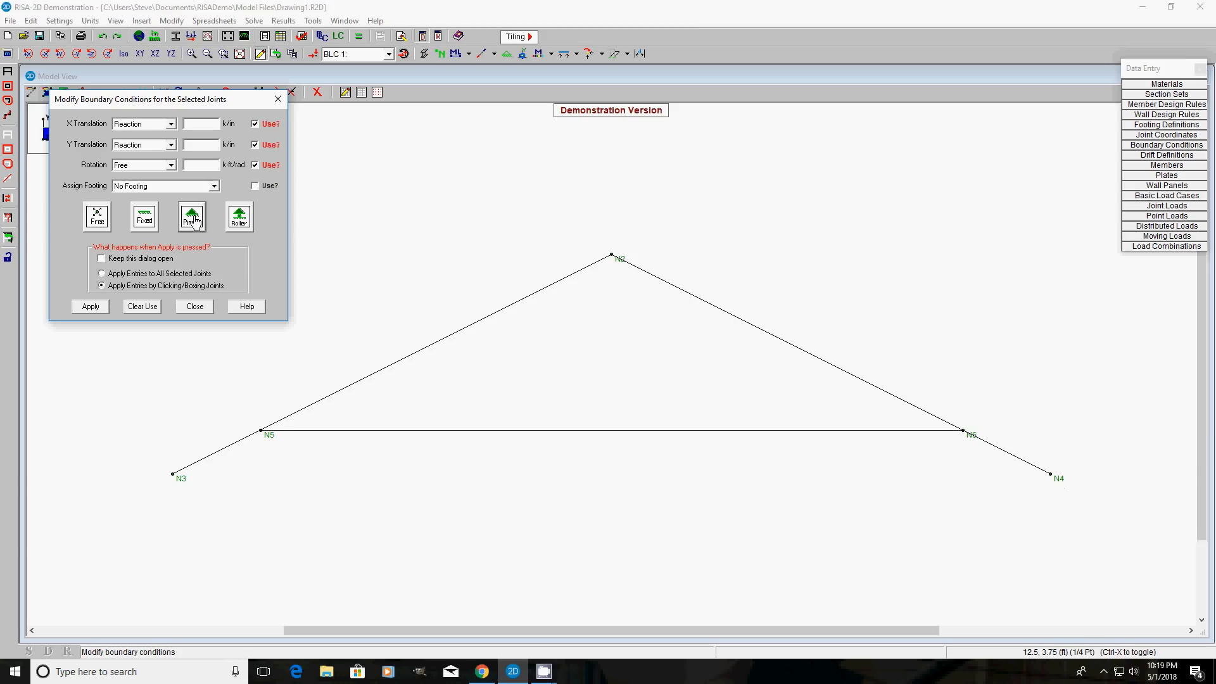
left_click(91, 306)
left_click(172, 474)
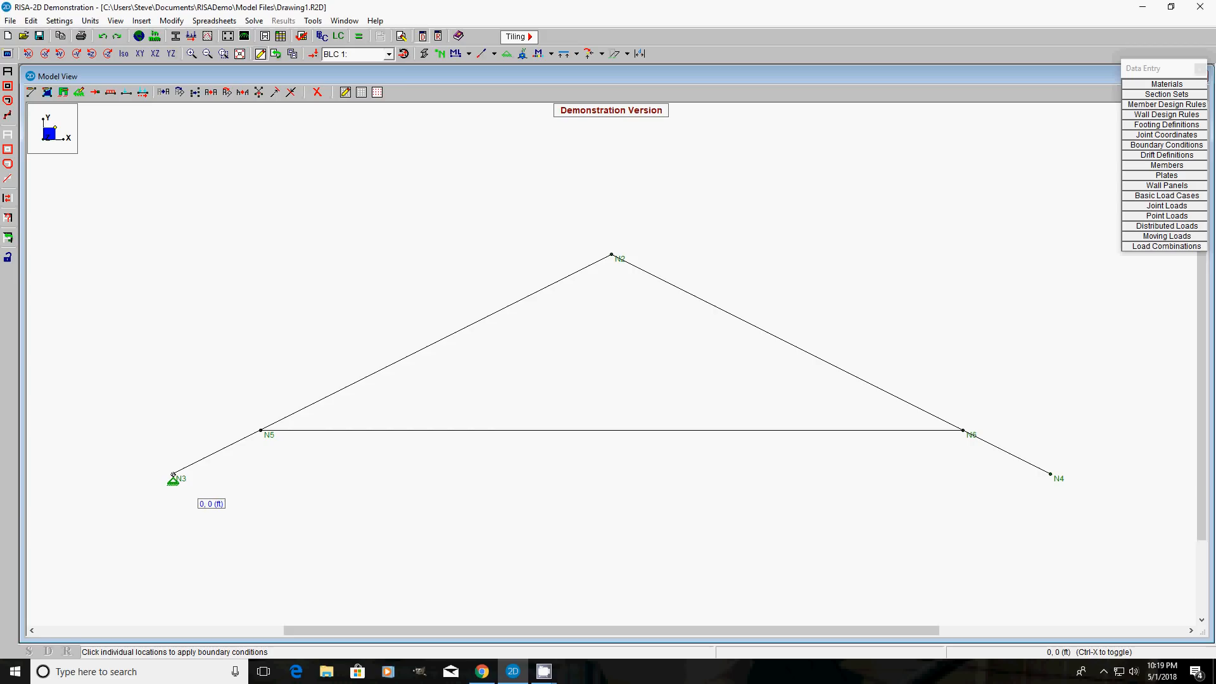
Apply a roller boundary condition to joint N4
left_click(81, 94)
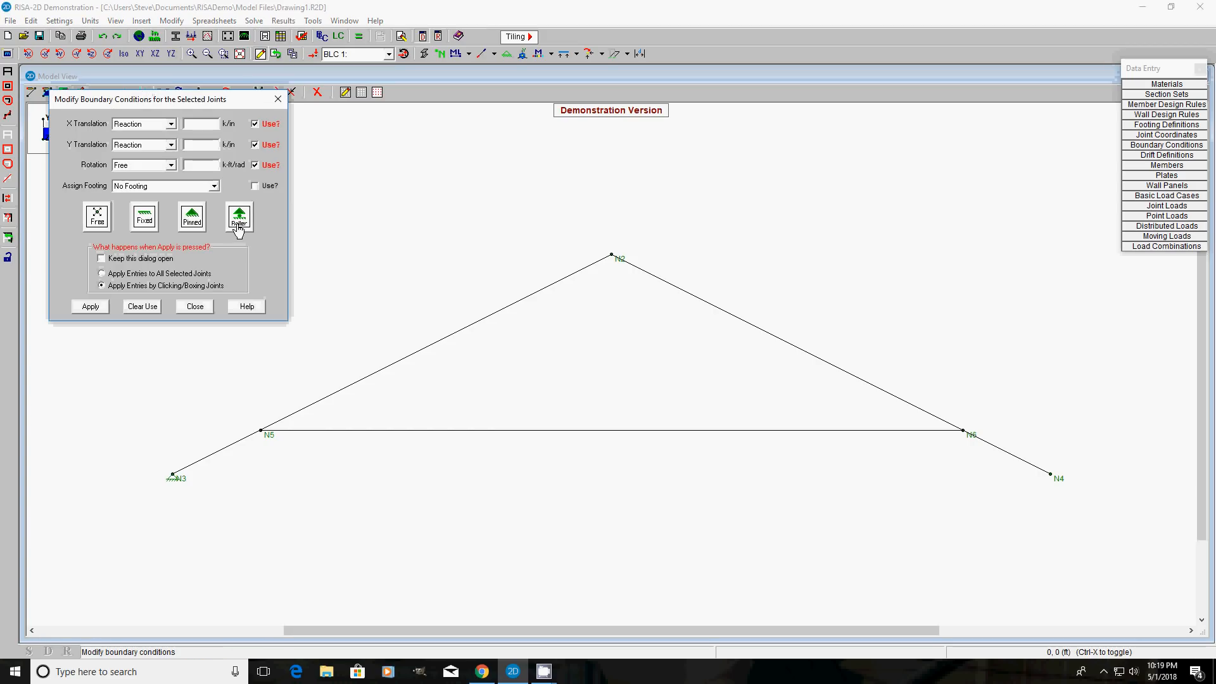
left_click(239, 217)
left_click(90, 306)
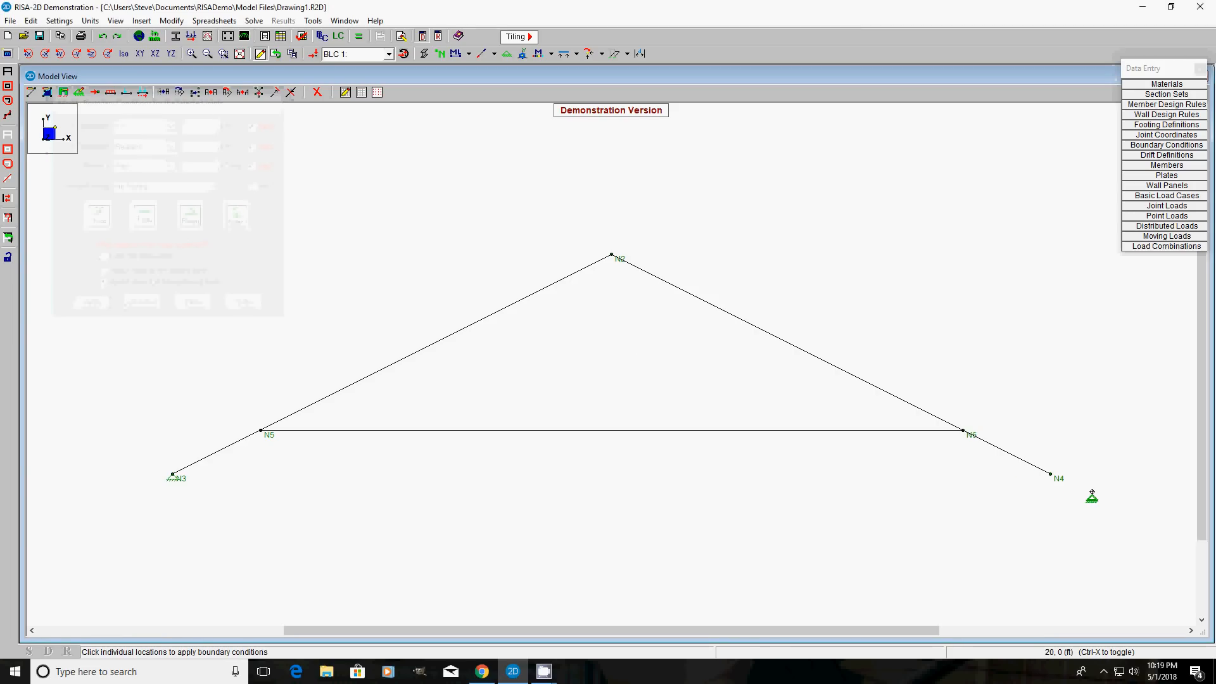
left_click(1052, 475)
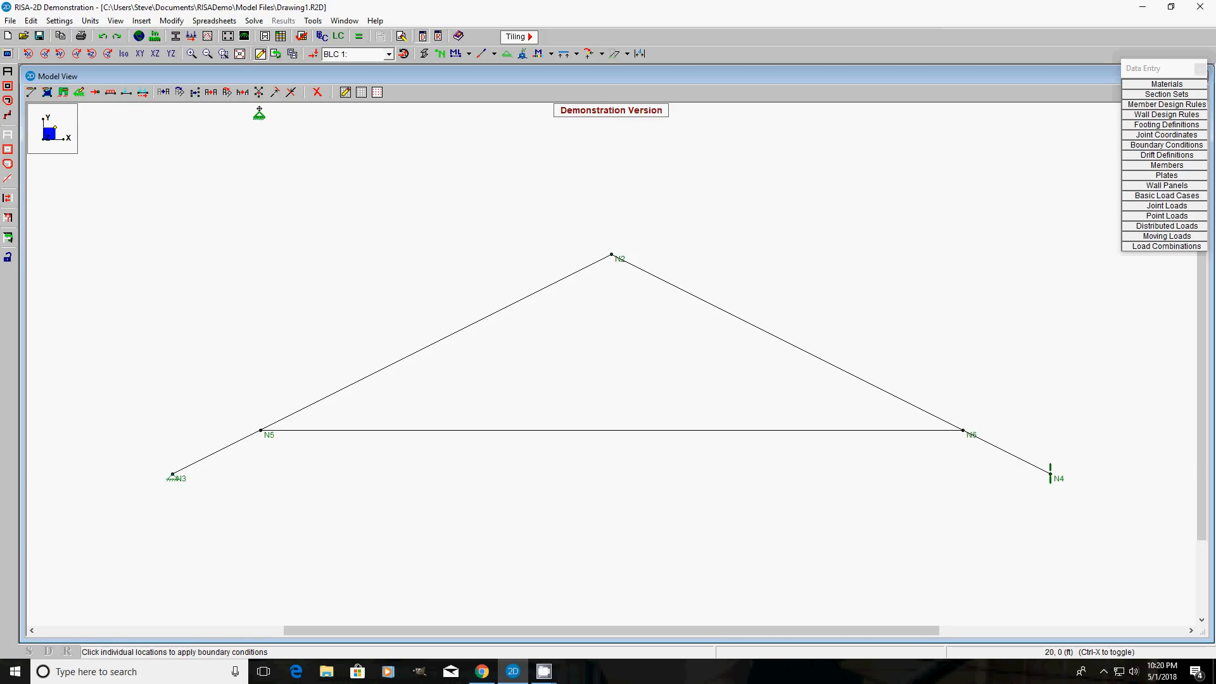
Open the Materials spreadsheet and look through the hot rolled, cold formed and wood material properties
left_click(215, 21)
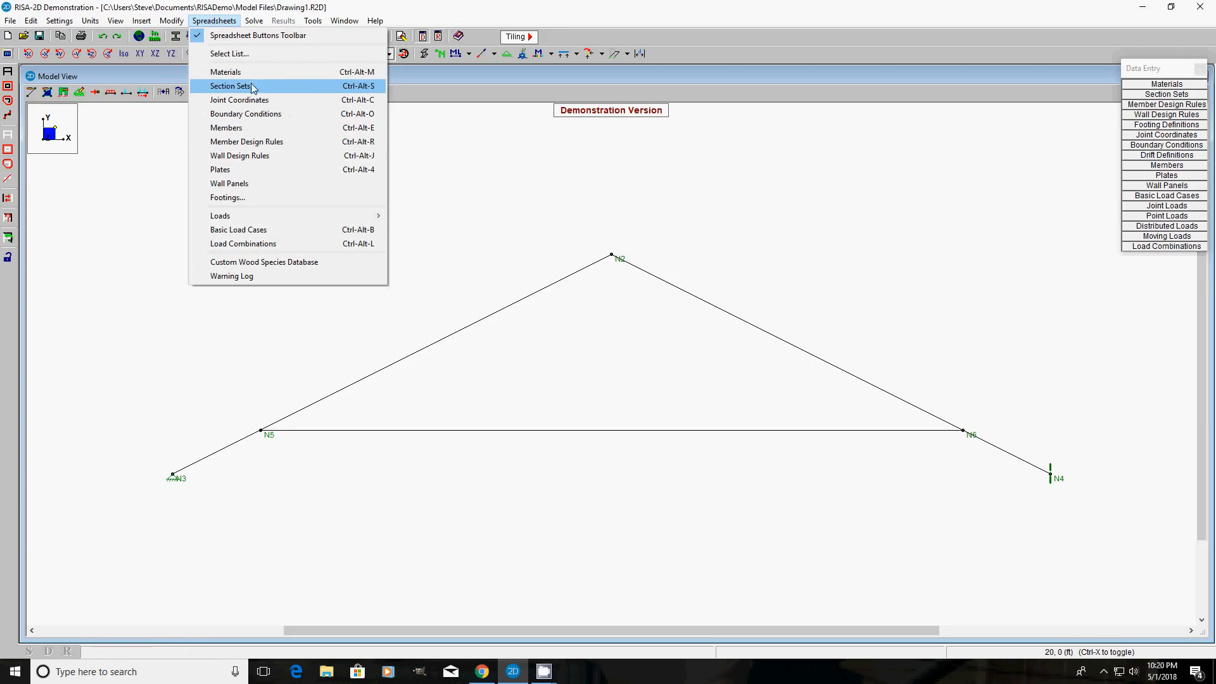
left_click(230, 72)
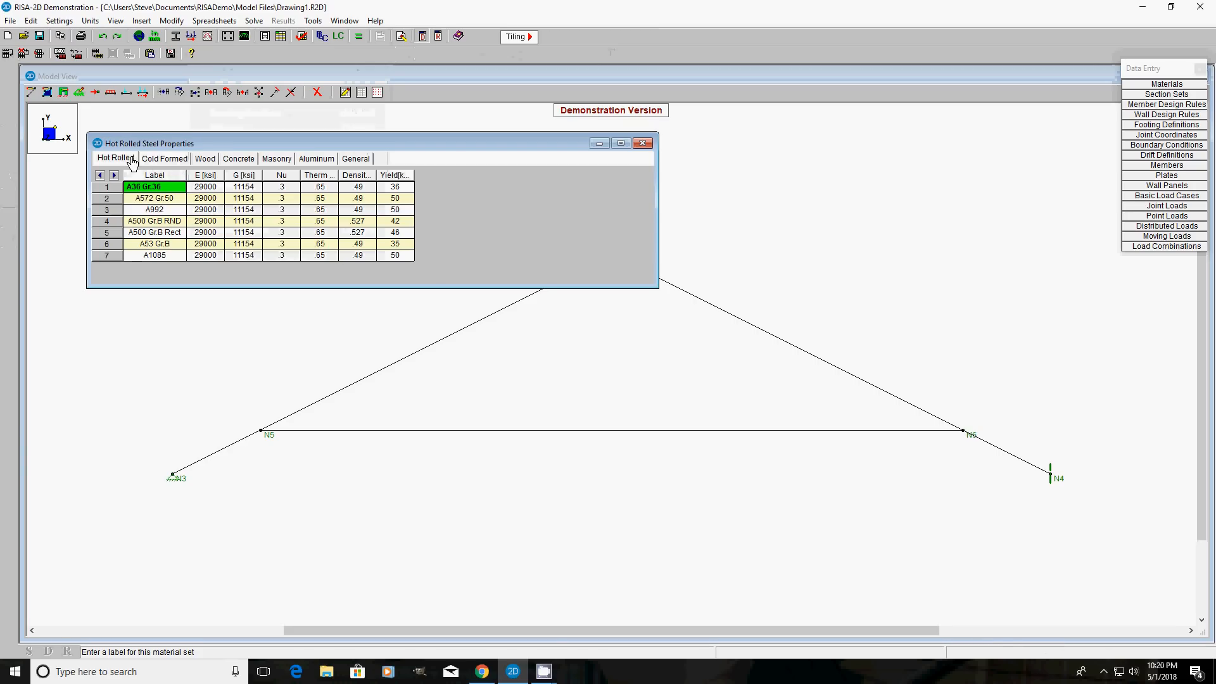
left_click(164, 159)
left_click(205, 159)
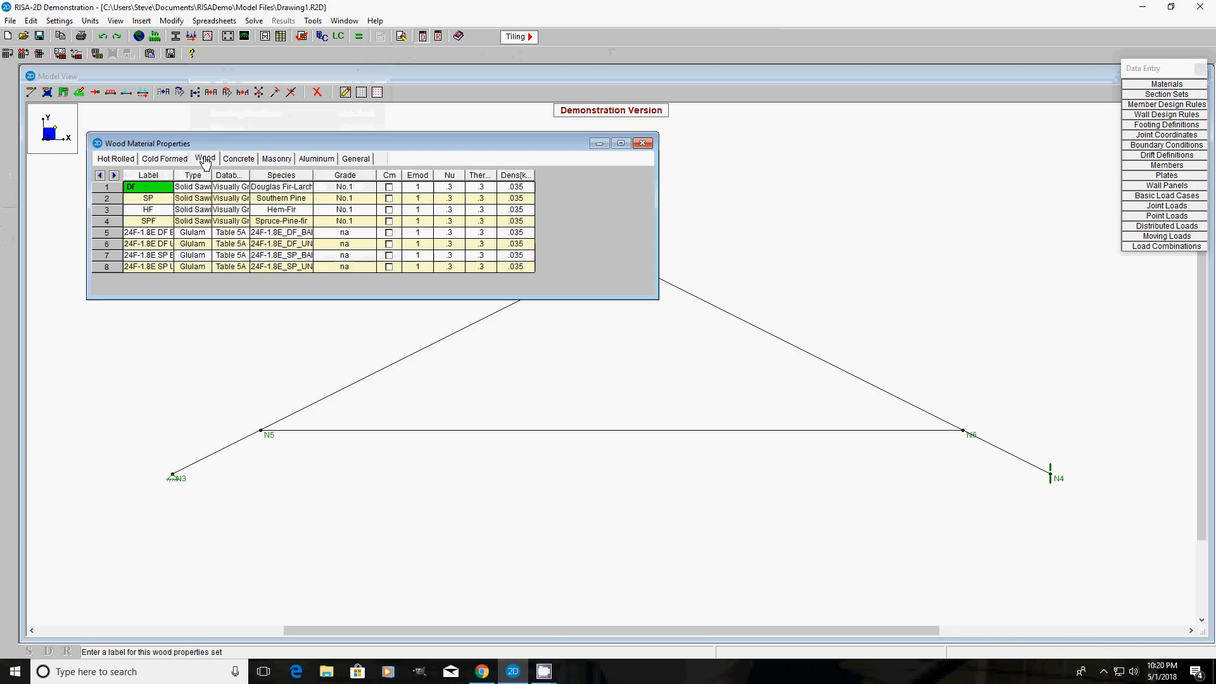
Examine the concrete, masonry, aluminum, hot rolled, cold formed and wood material properties, and close the Materials spreadsheet
left_click(247, 160)
left_click(275, 158)
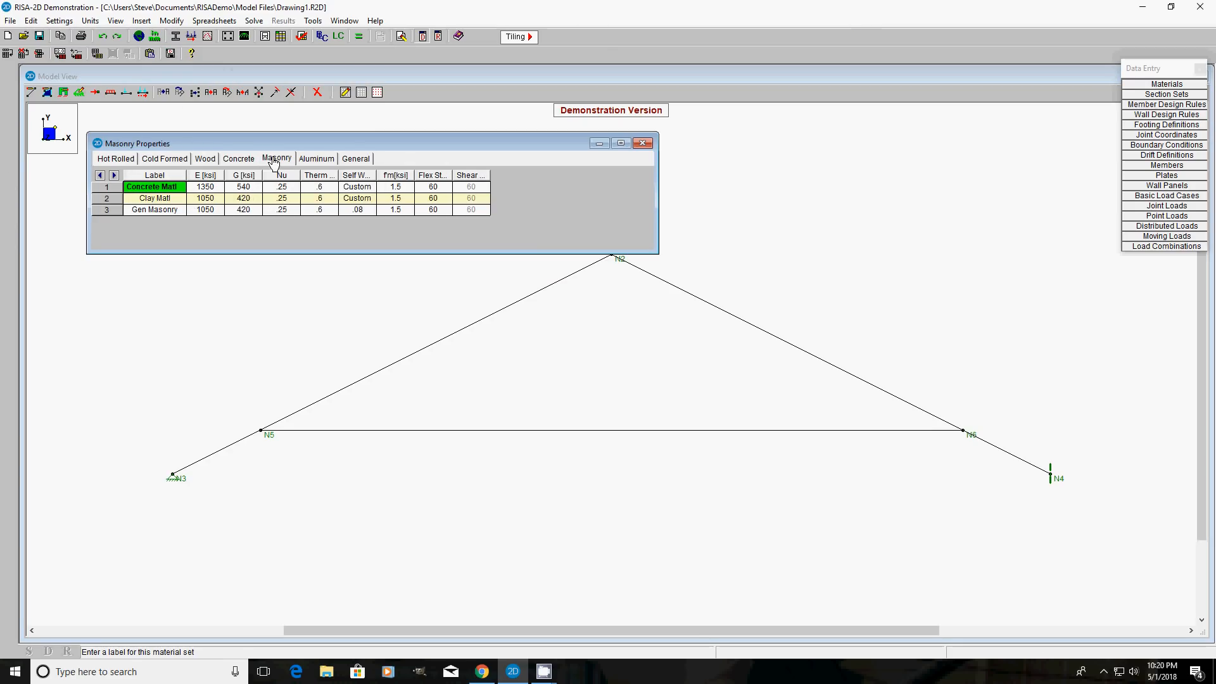
left_click(328, 160)
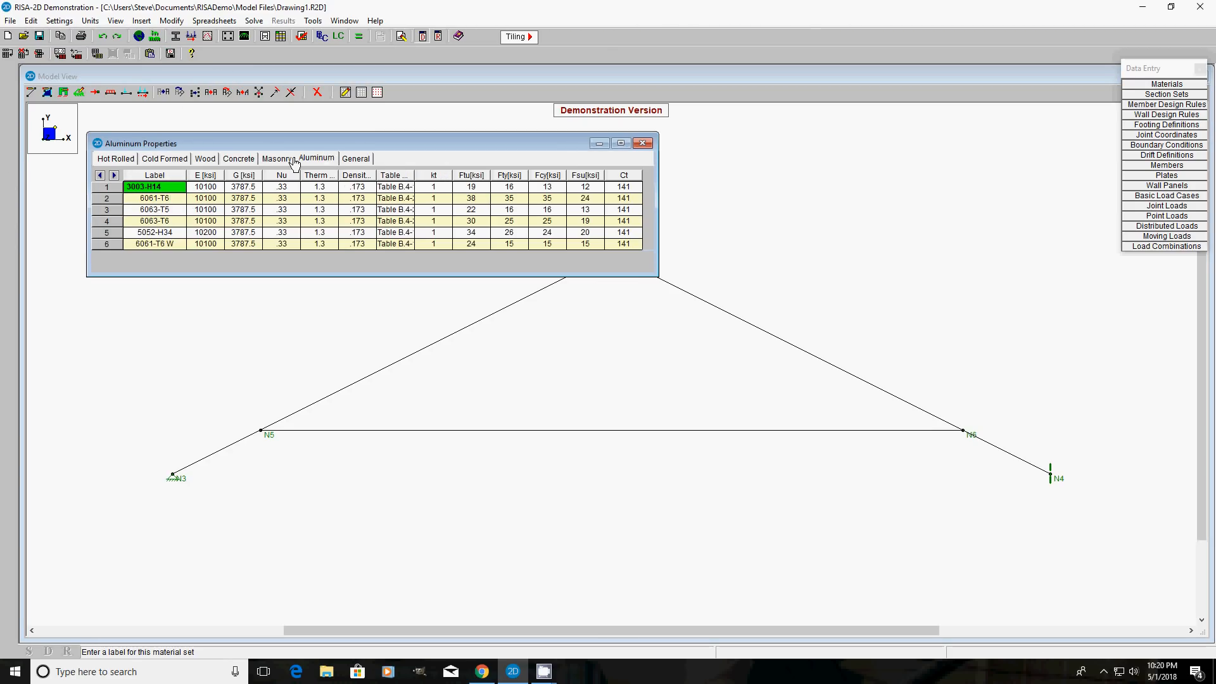
left_click(120, 164)
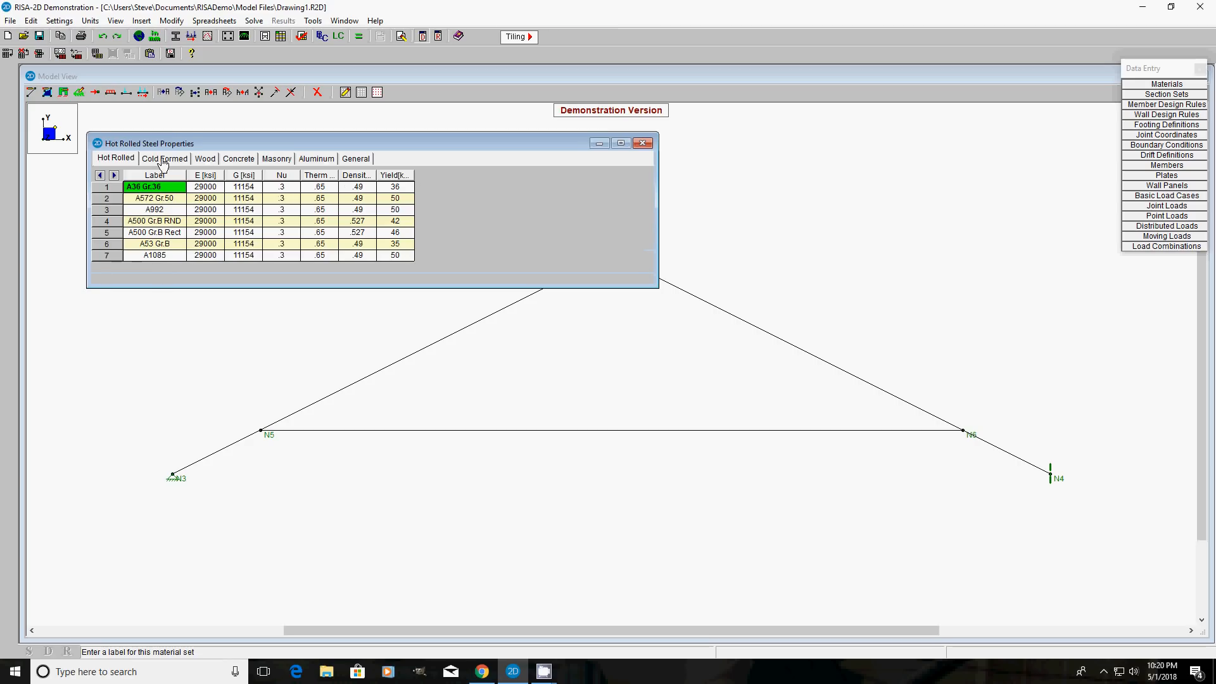
left_click(162, 162)
left_click(244, 158)
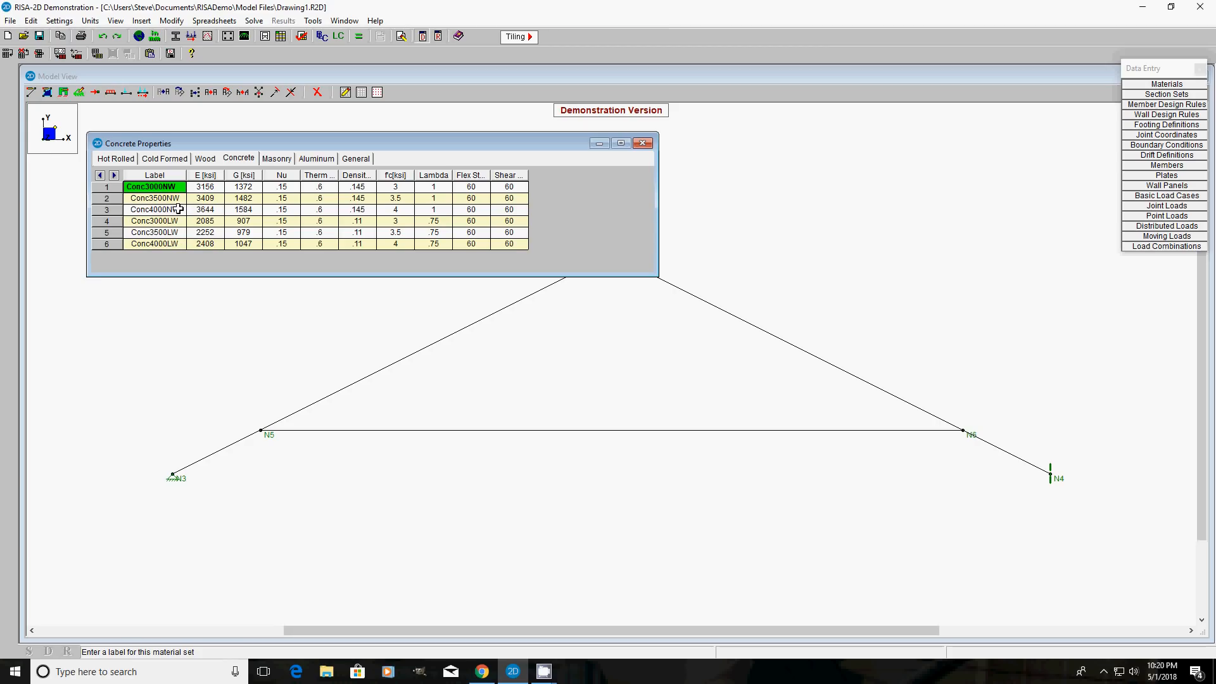
left_click(205, 160)
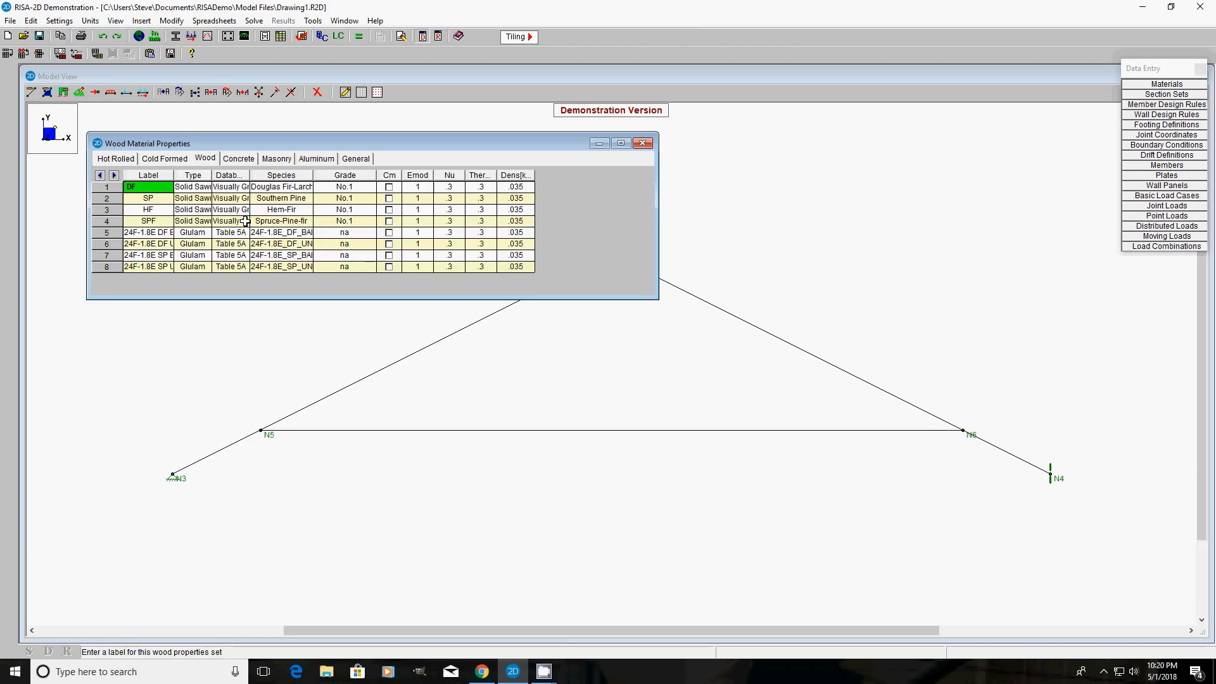
left_click(247, 347)
Define two wood section sets labelled rafter and tie in the Section Sets spreadsheet
left_click(214, 21)
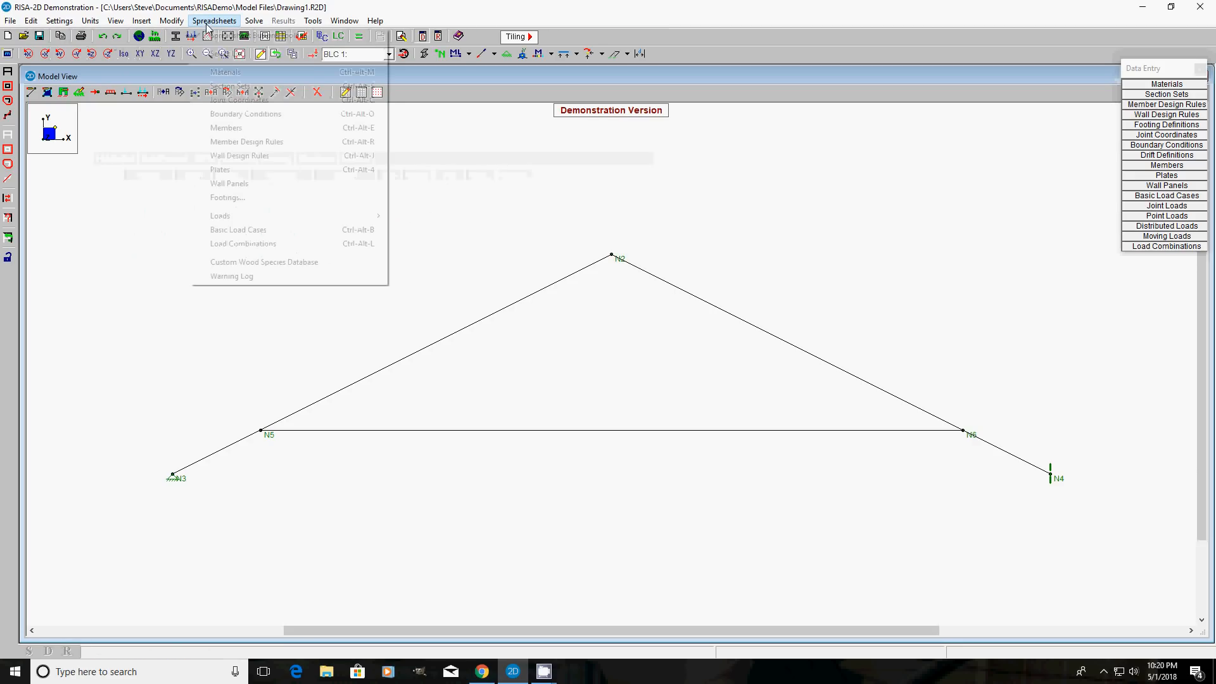
left_click(225, 88)
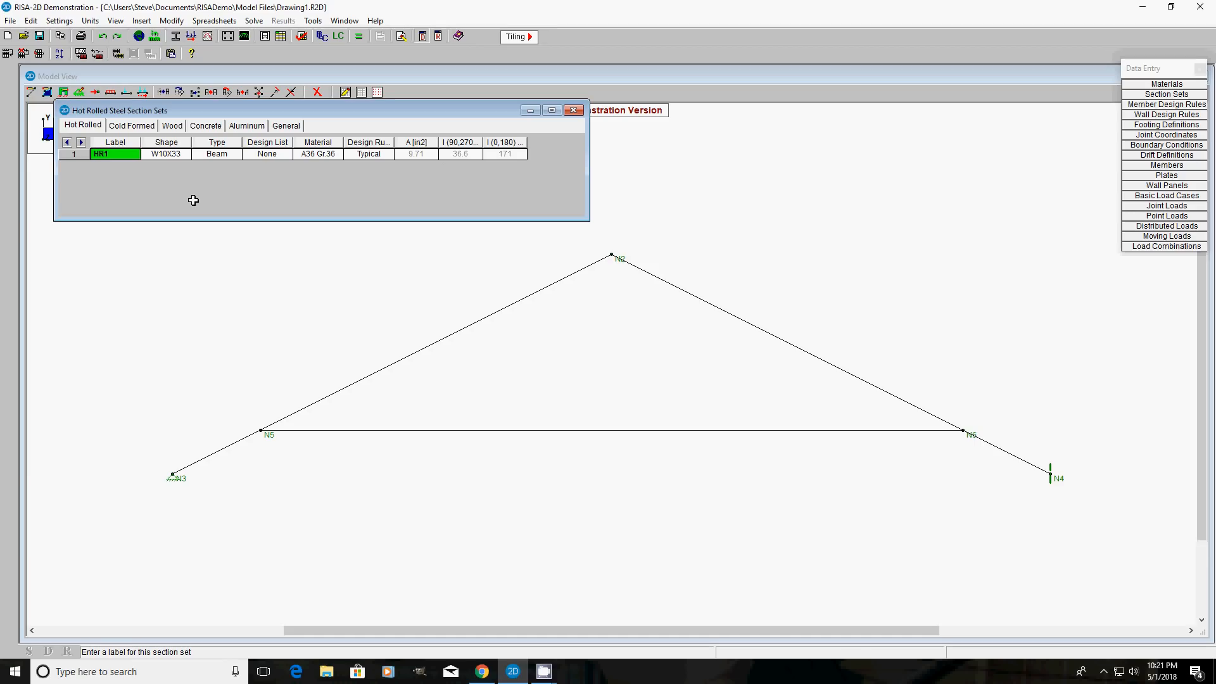
left_click(172, 125)
double_click(127, 153)
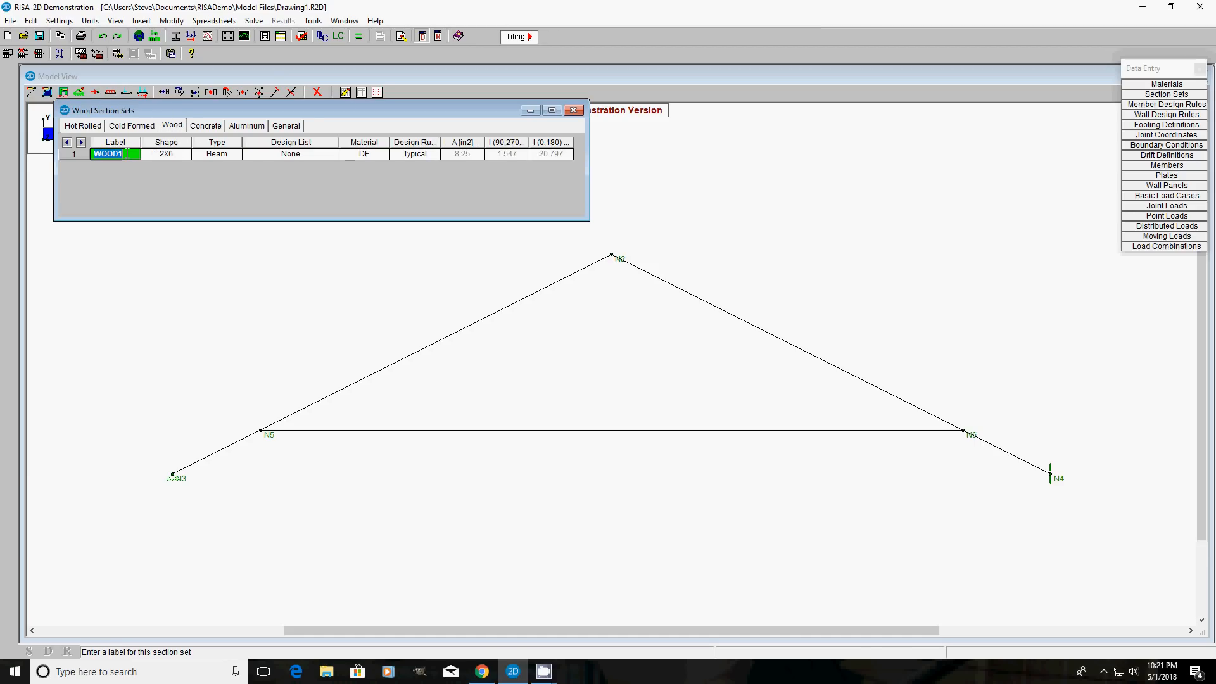
type("rafter")
key("Return")
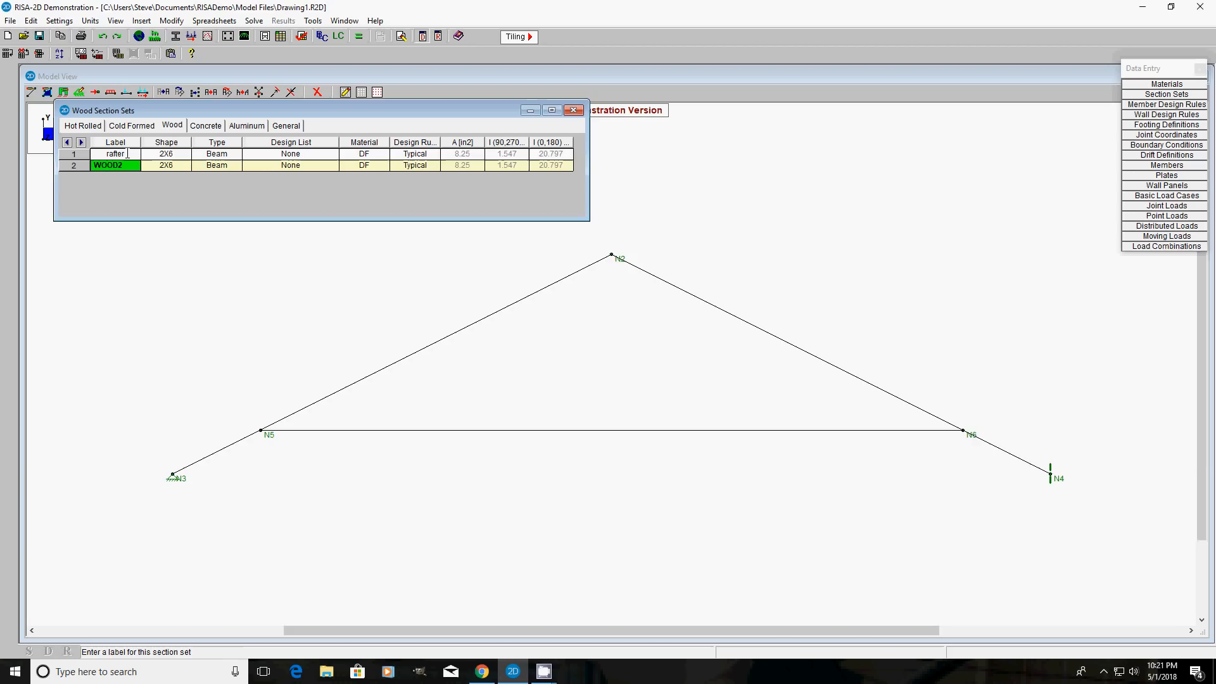
type("tie")
left_click(183, 165)
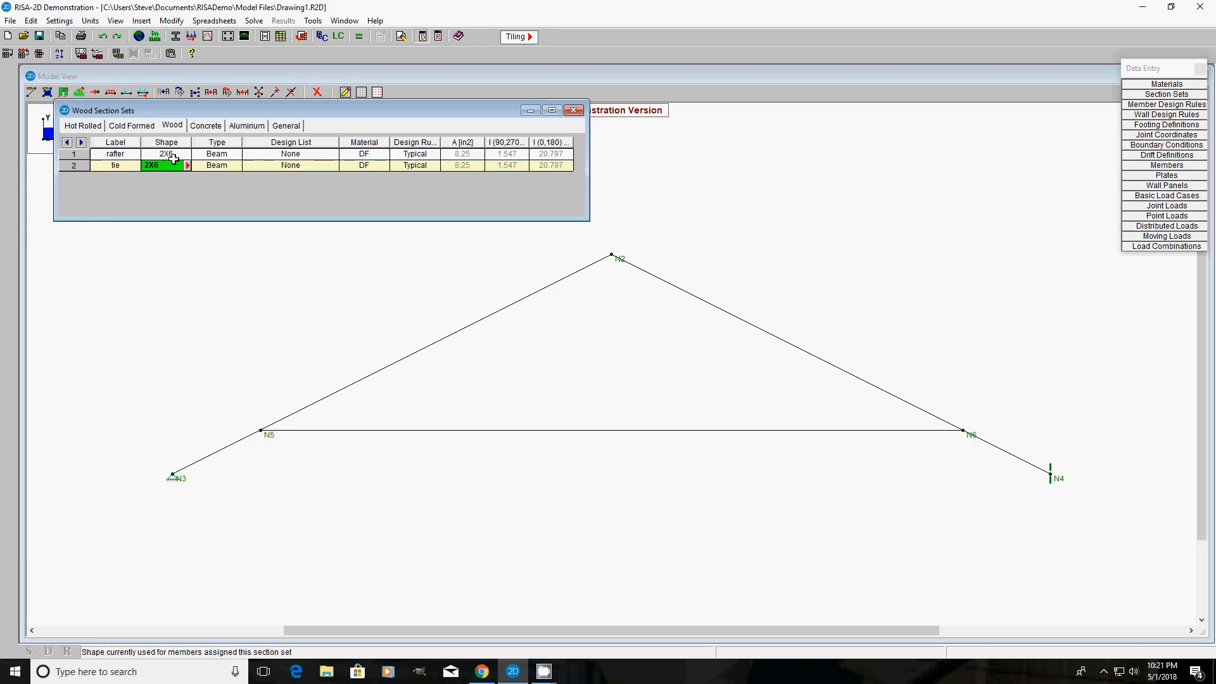
Set the rafter section set's shape to a single-ply 2X8 in DF and close the Section Sets spreadsheet
left_click(174, 154)
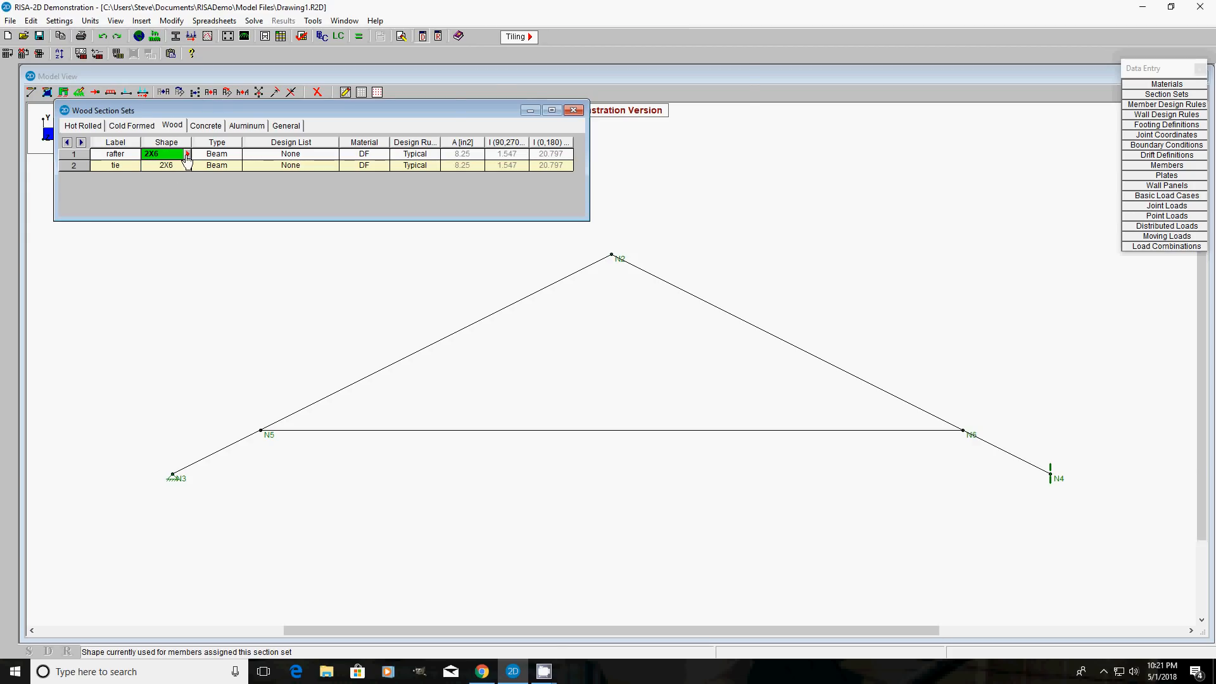
left_click(187, 153)
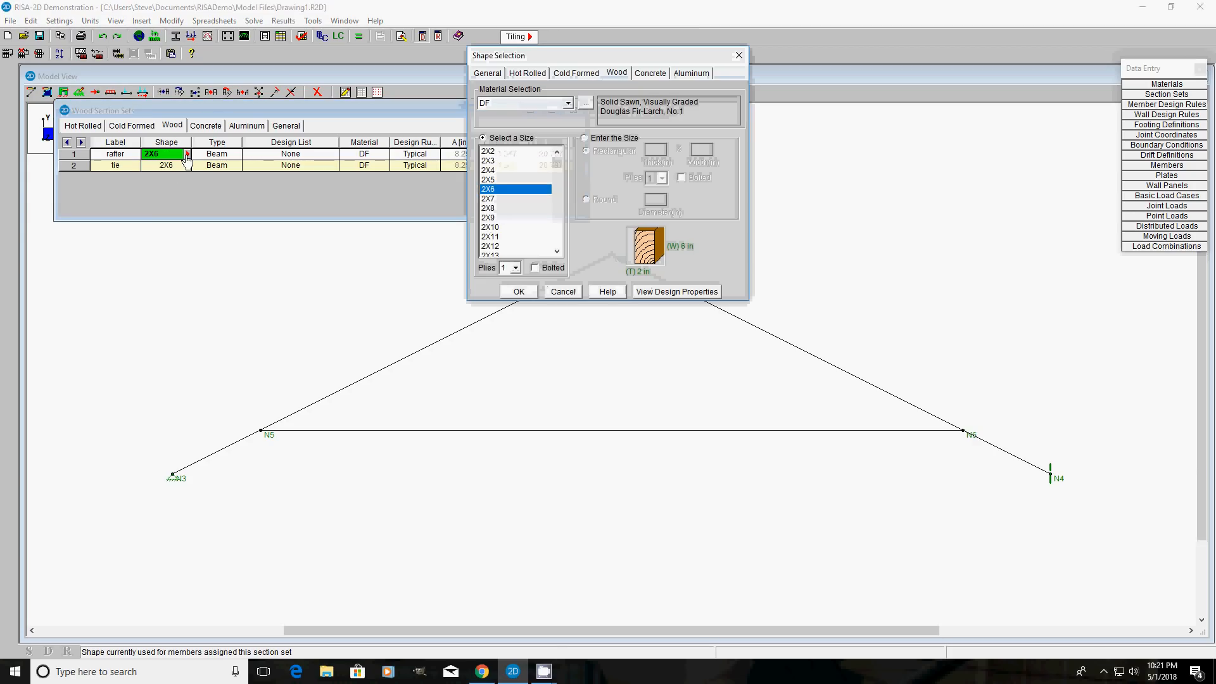
left_click(488, 209)
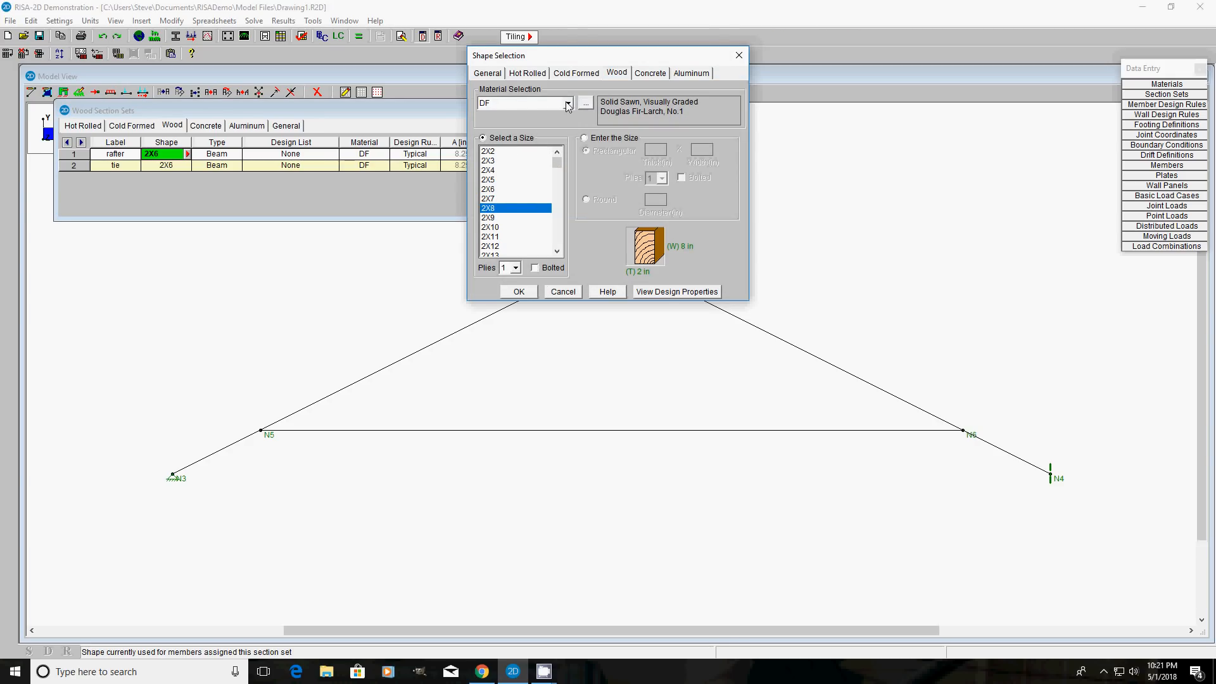
left_click(518, 292)
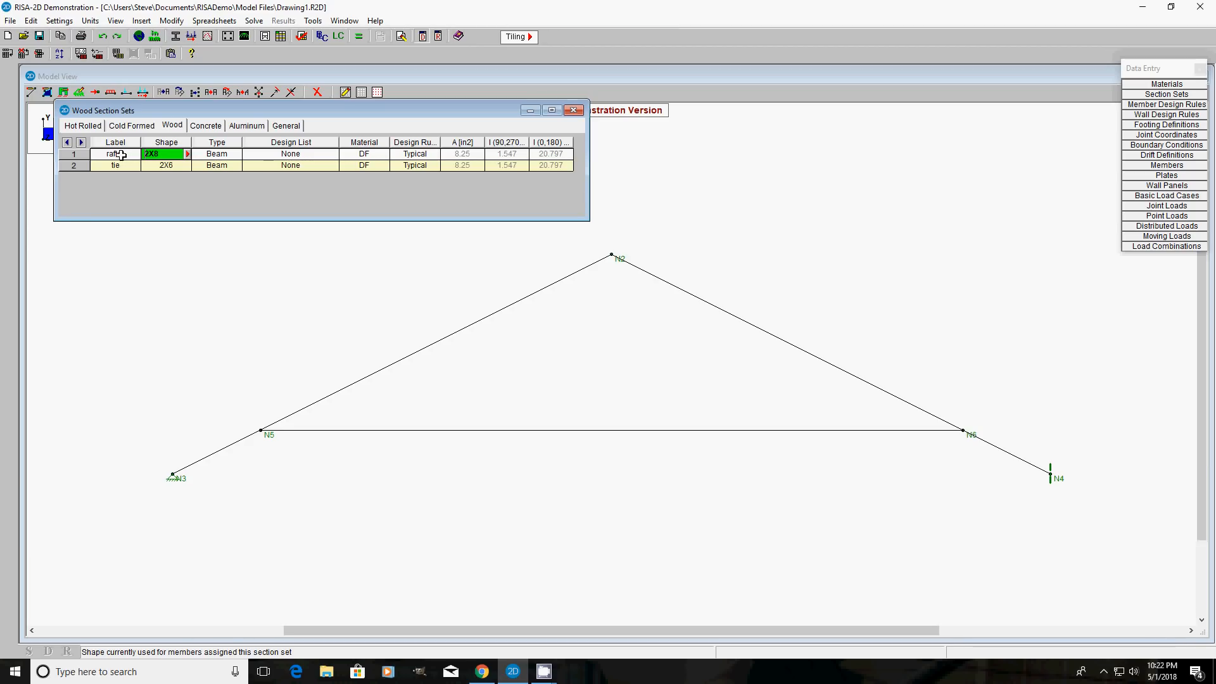
left_click(211, 264)
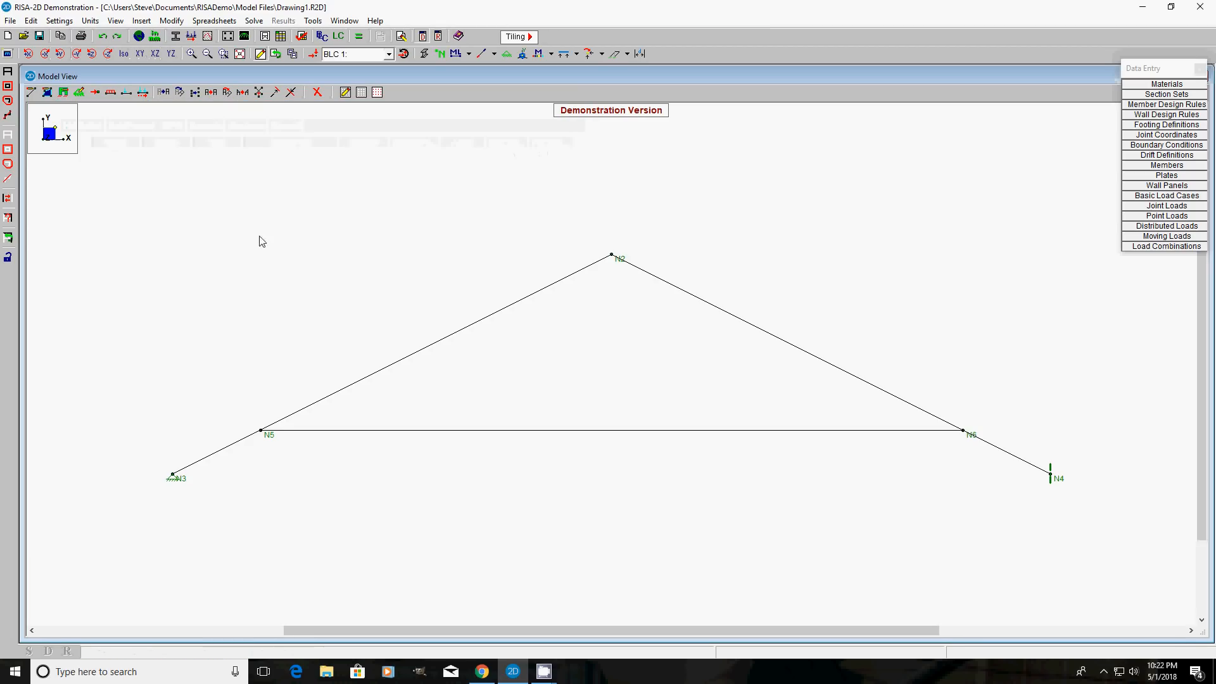
Open the Members spreadsheet, review the primary data of the members, and close it
left_click(216, 21)
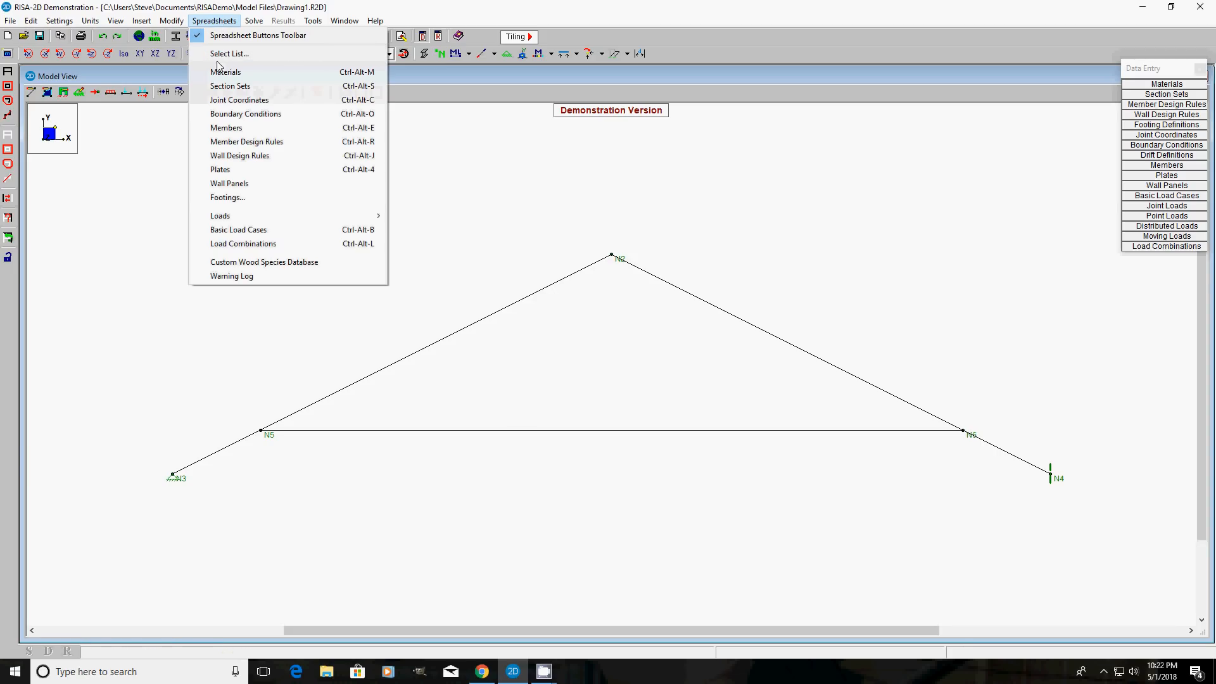
left_click(226, 129)
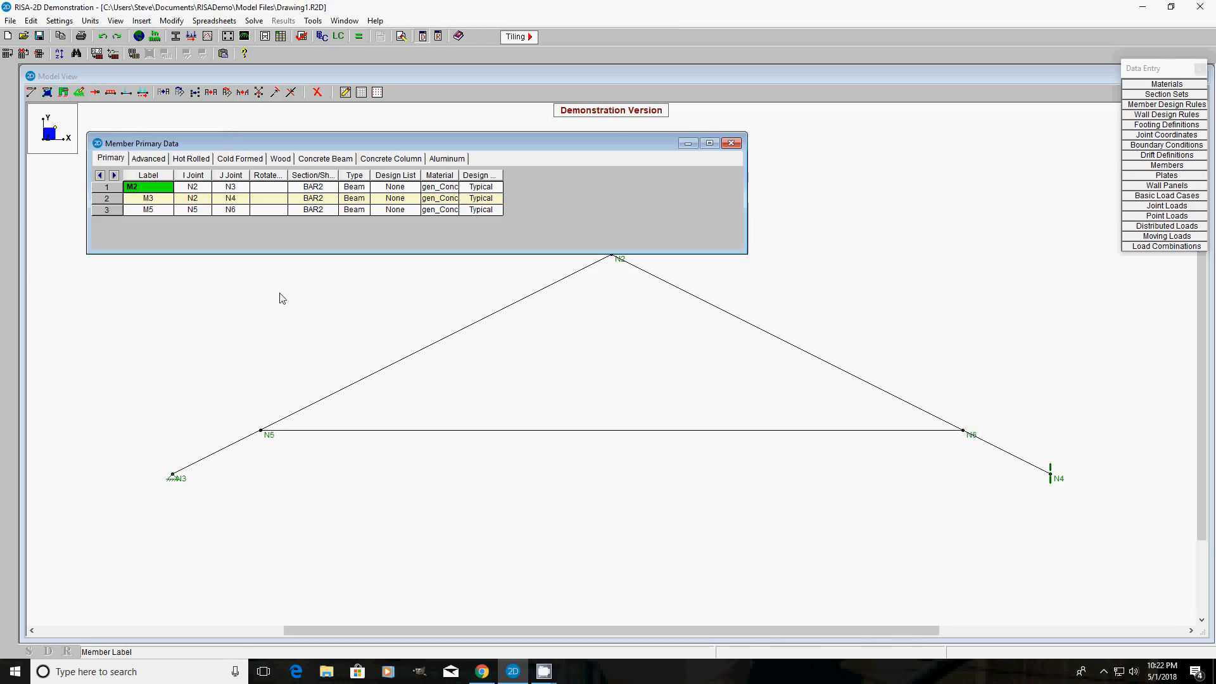
left_click(731, 144)
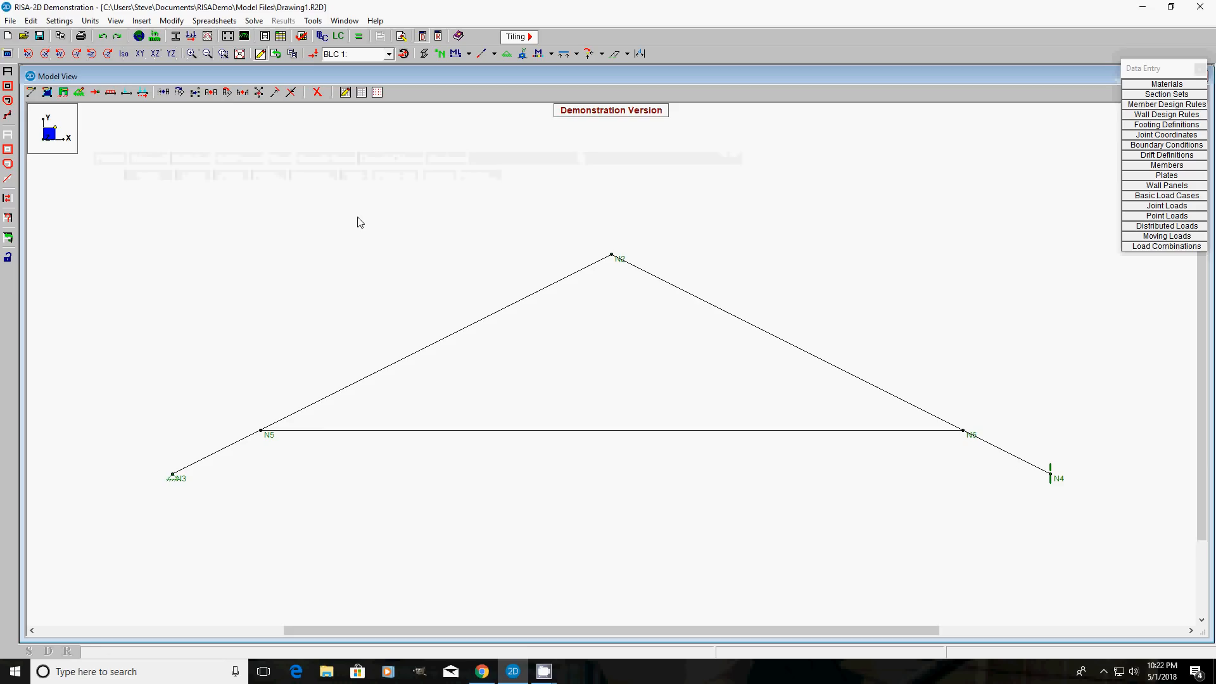
Set the wireframe member labeling to Label in the model display options
key("F2")
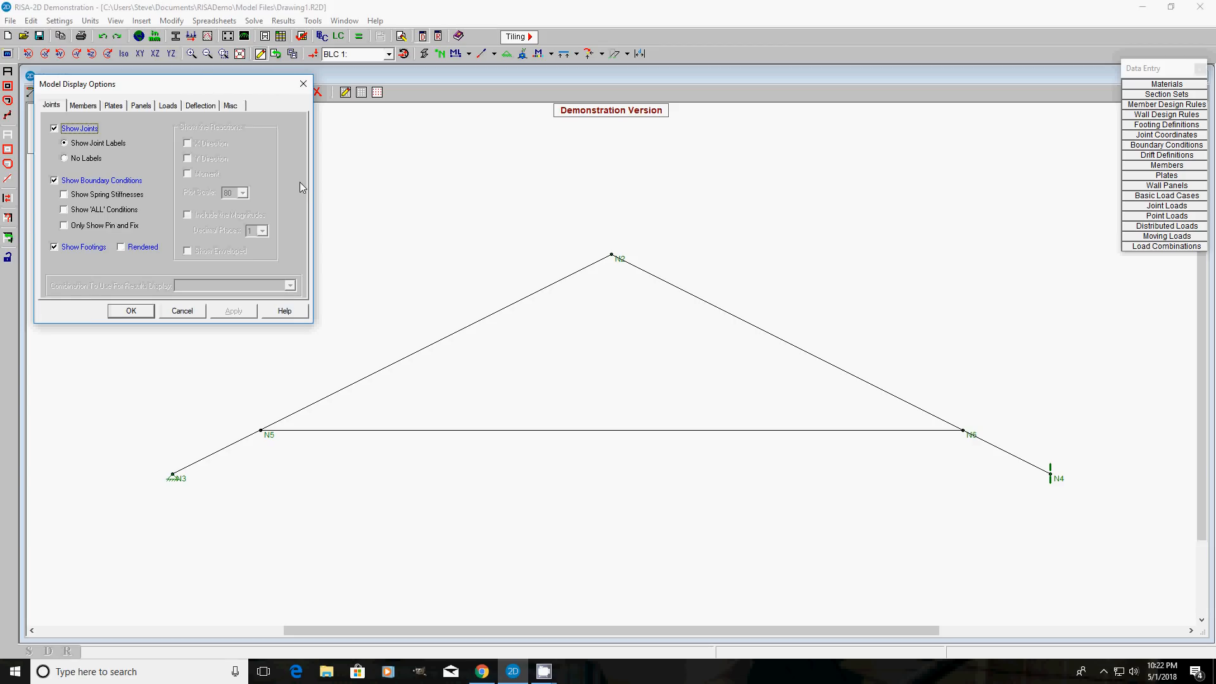
left_click(84, 108)
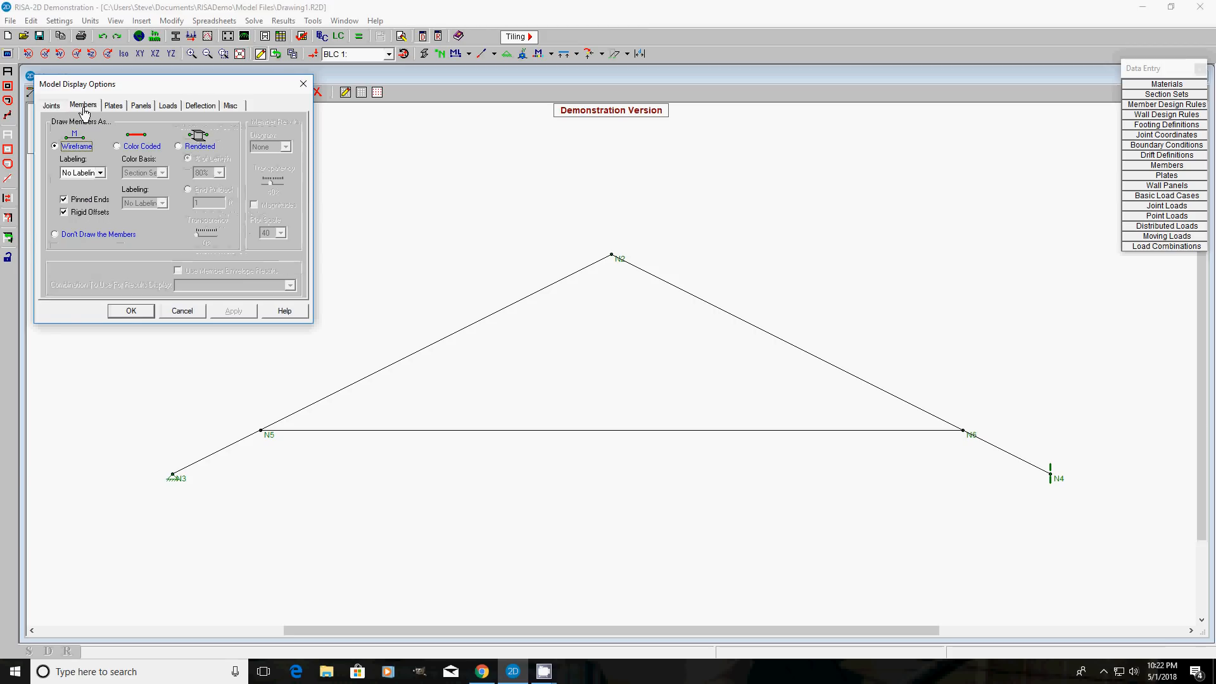
left_click(100, 173)
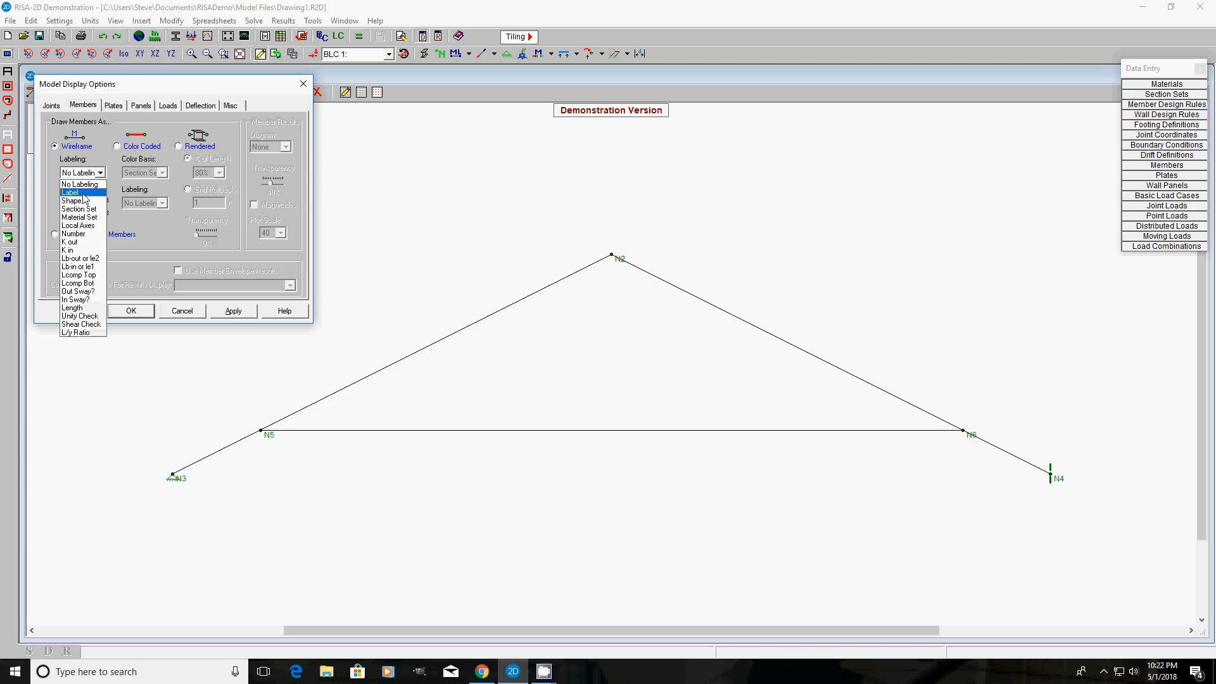
left_click(82, 193)
left_click(133, 310)
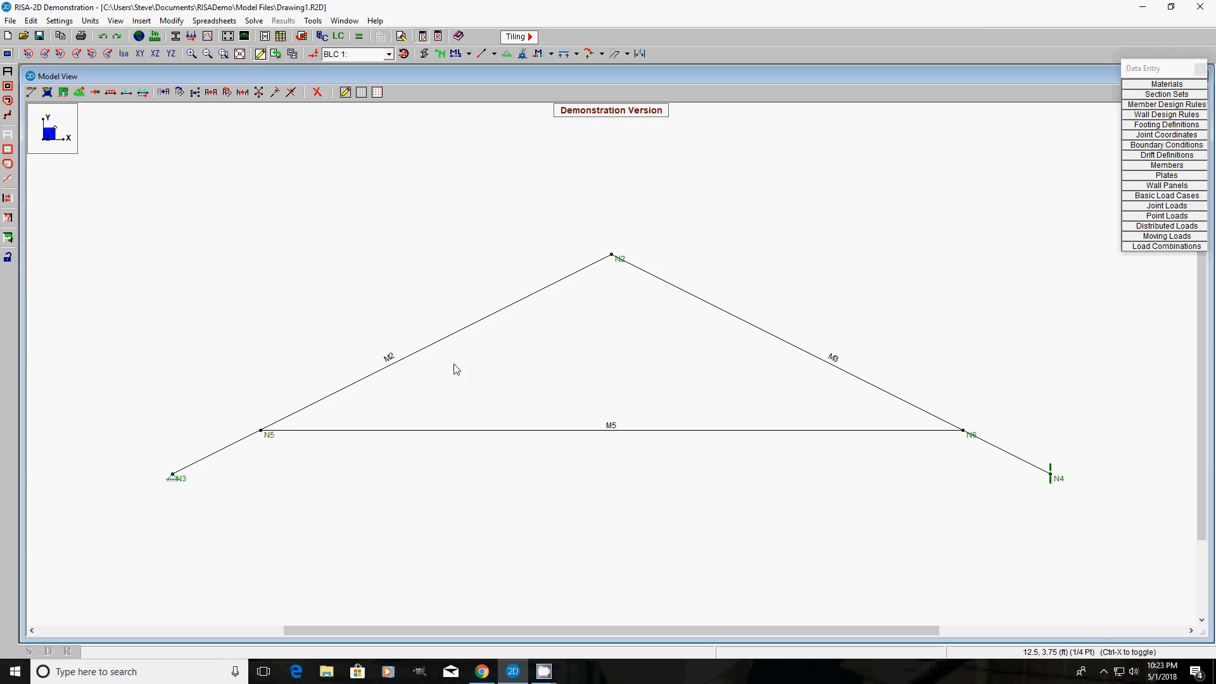
Open the Members spreadsheet, move it clear of the truss, and choose wood as member M2's section type
left_click(214, 20)
left_click(230, 129)
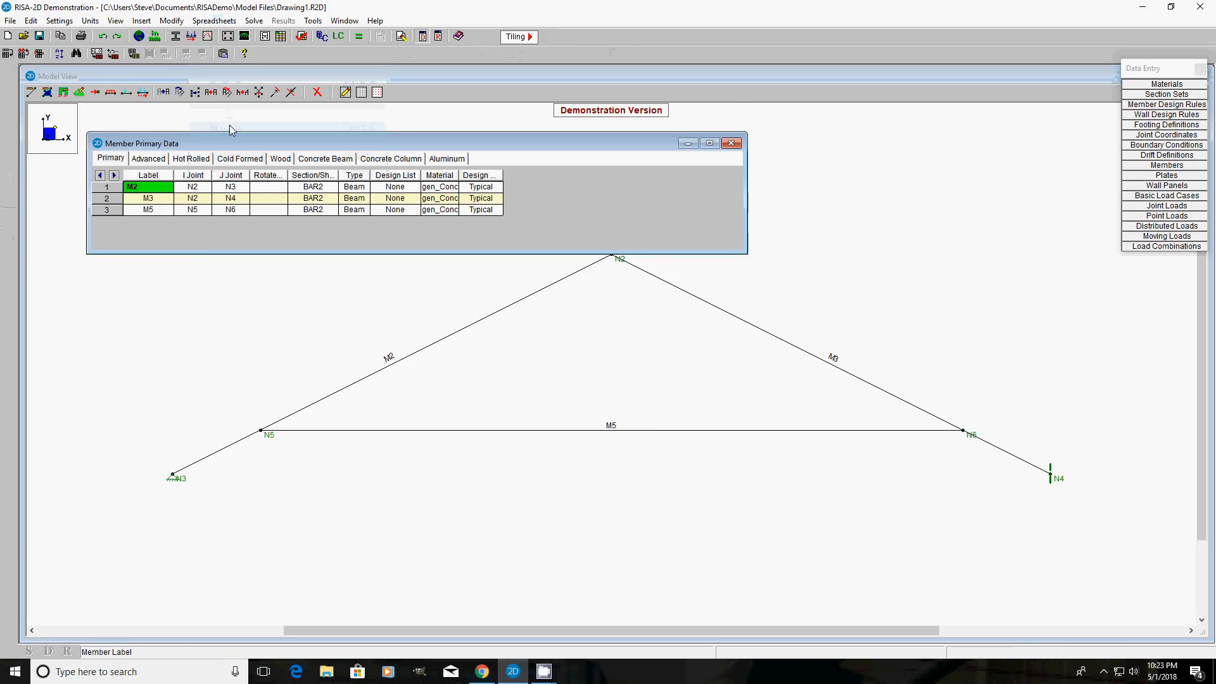
left_click_drag(374, 138, 365, 112)
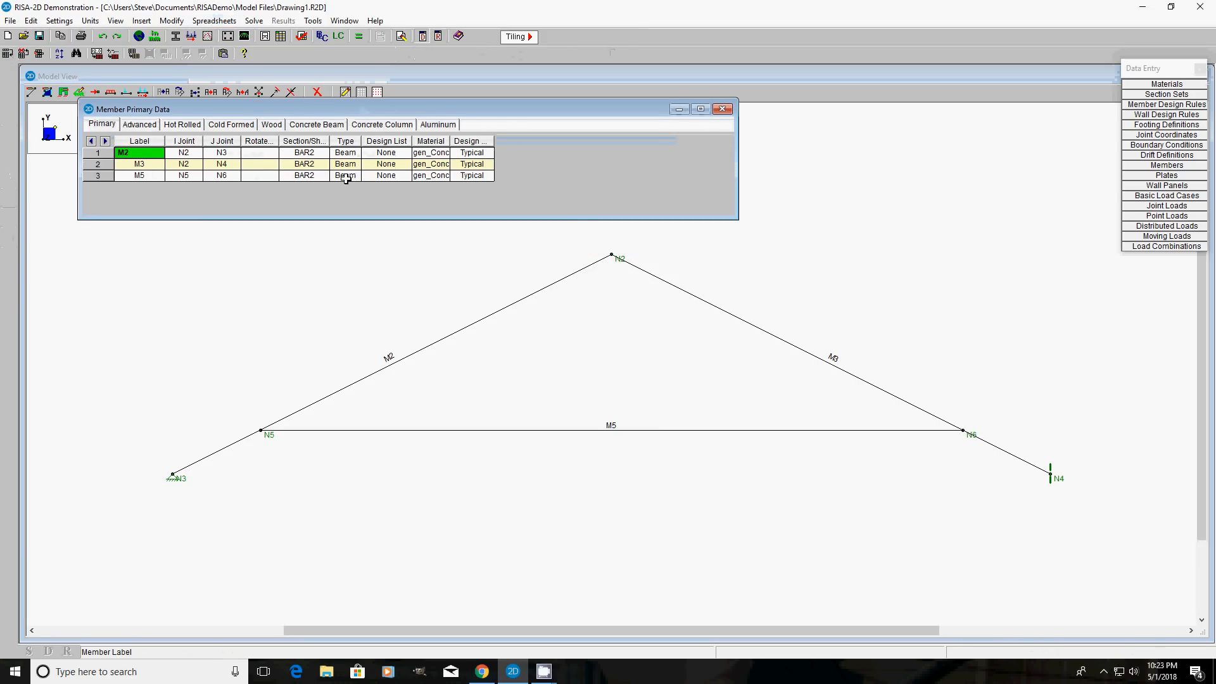
left_click(318, 155)
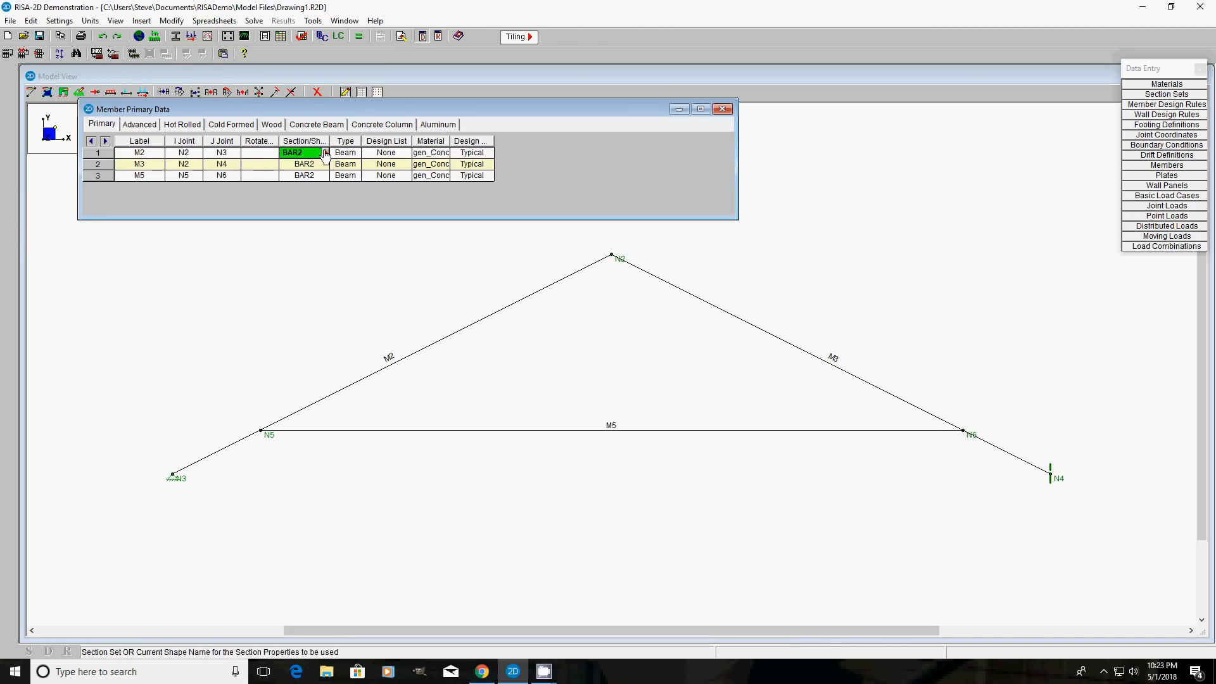
left_click(325, 153)
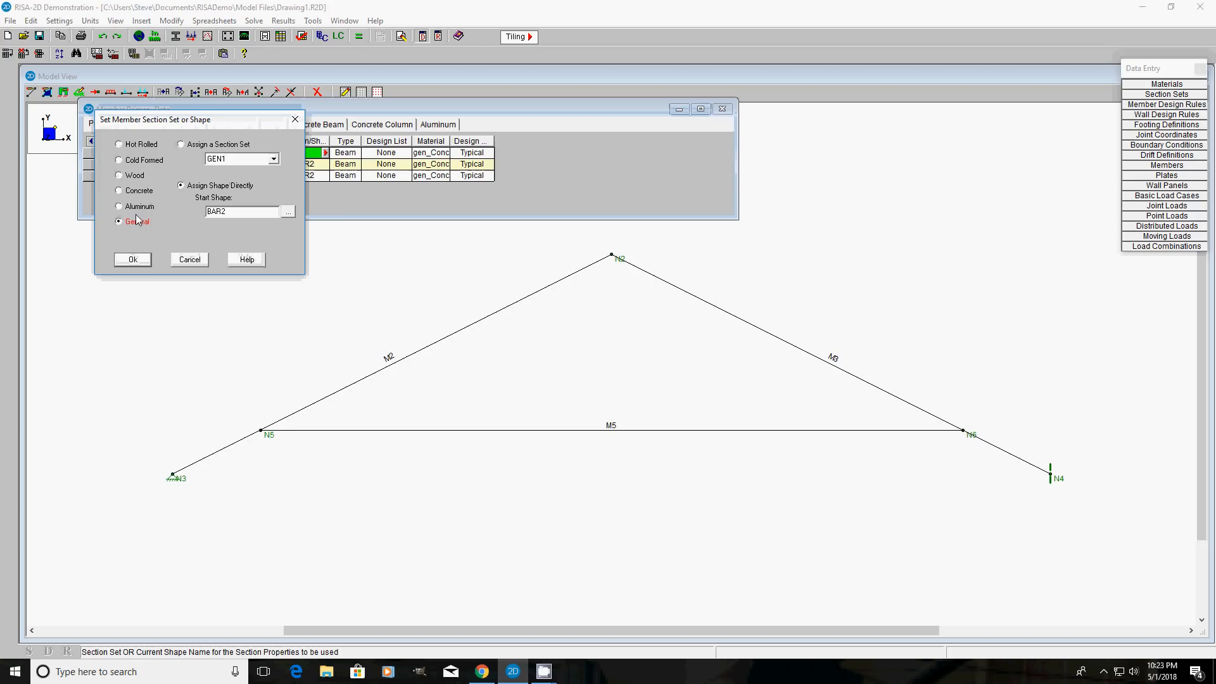
left_click(119, 176)
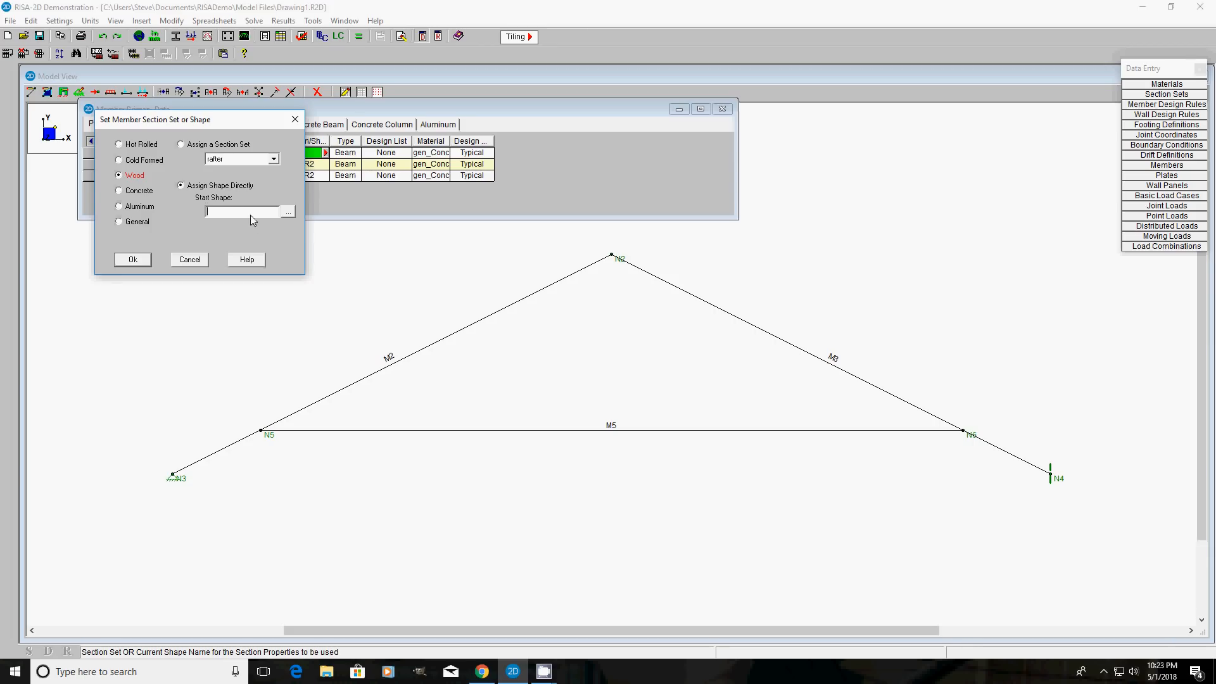
left_click(289, 213)
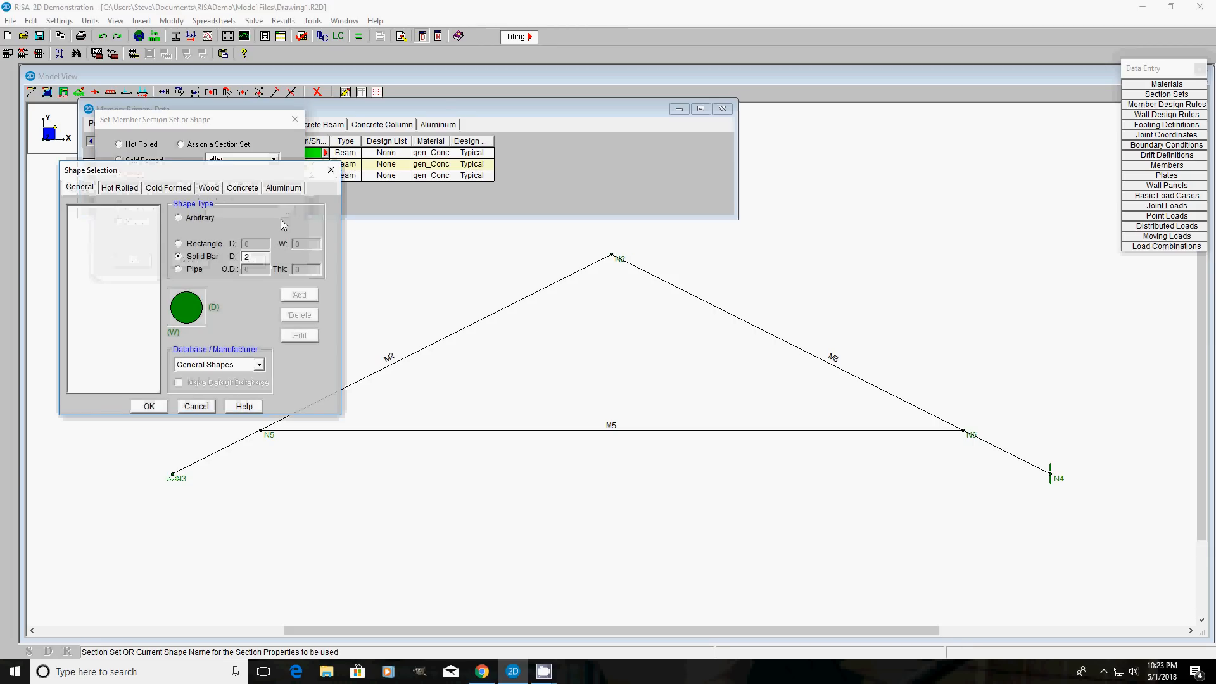
left_click(207, 189)
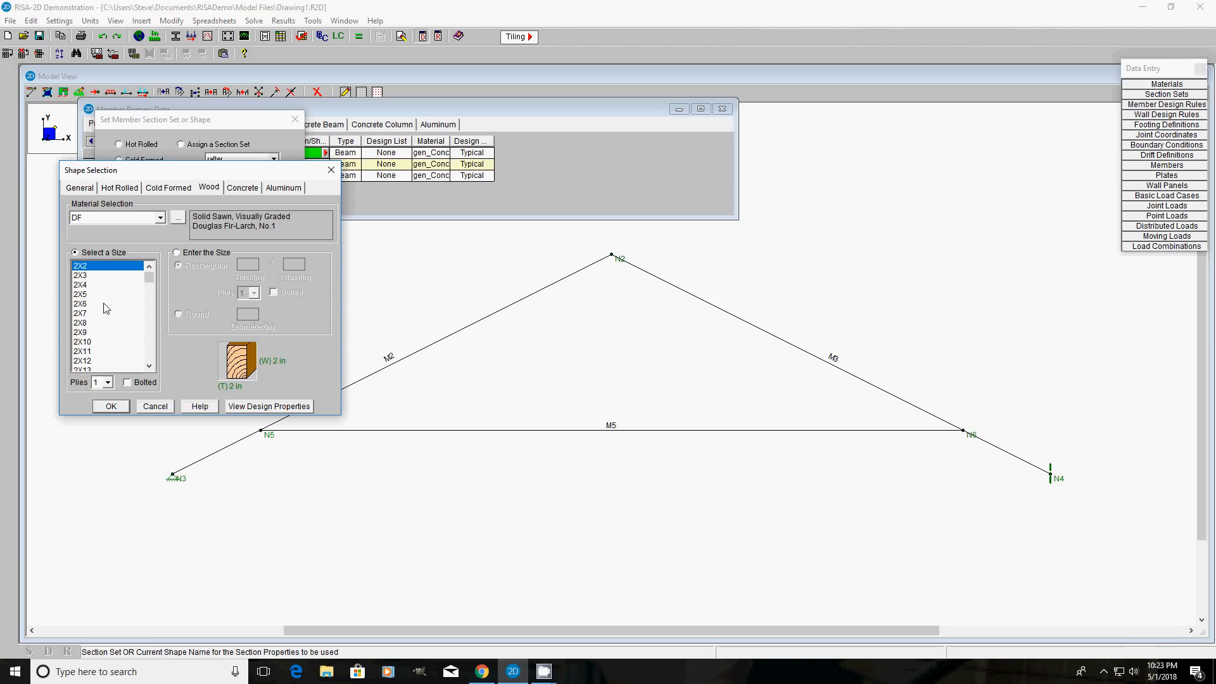
left_click(154, 406)
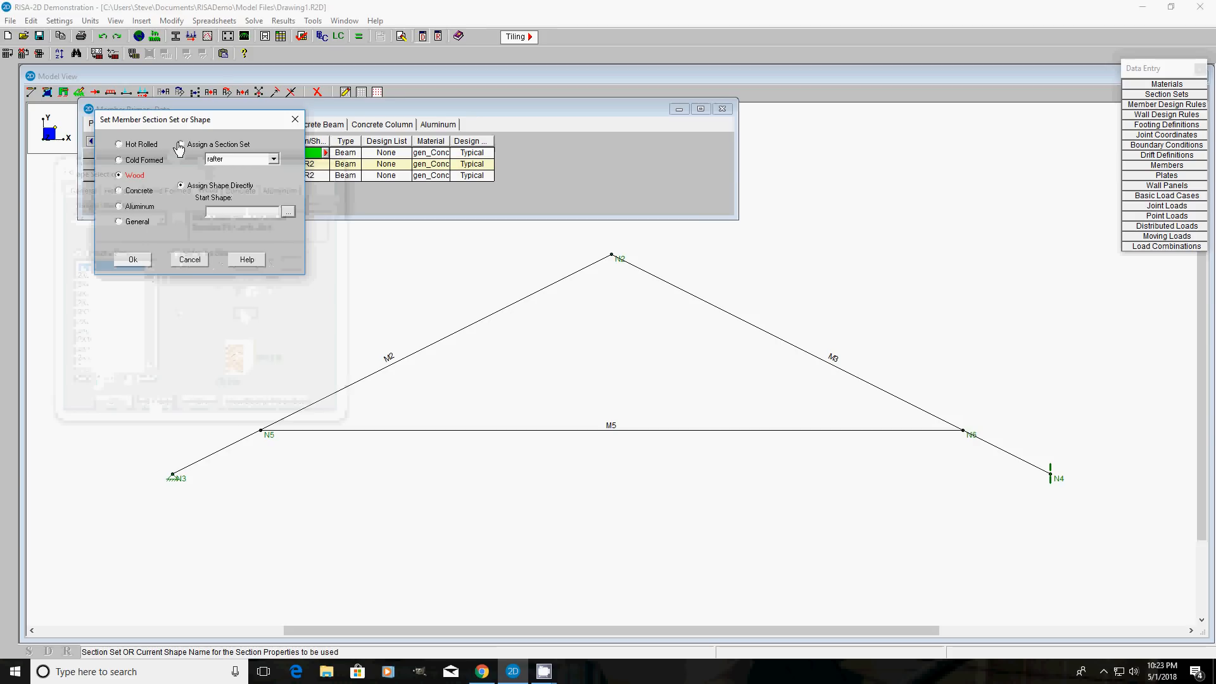
Assign the wood section set rafter to members M2 and M3
left_click(133, 261)
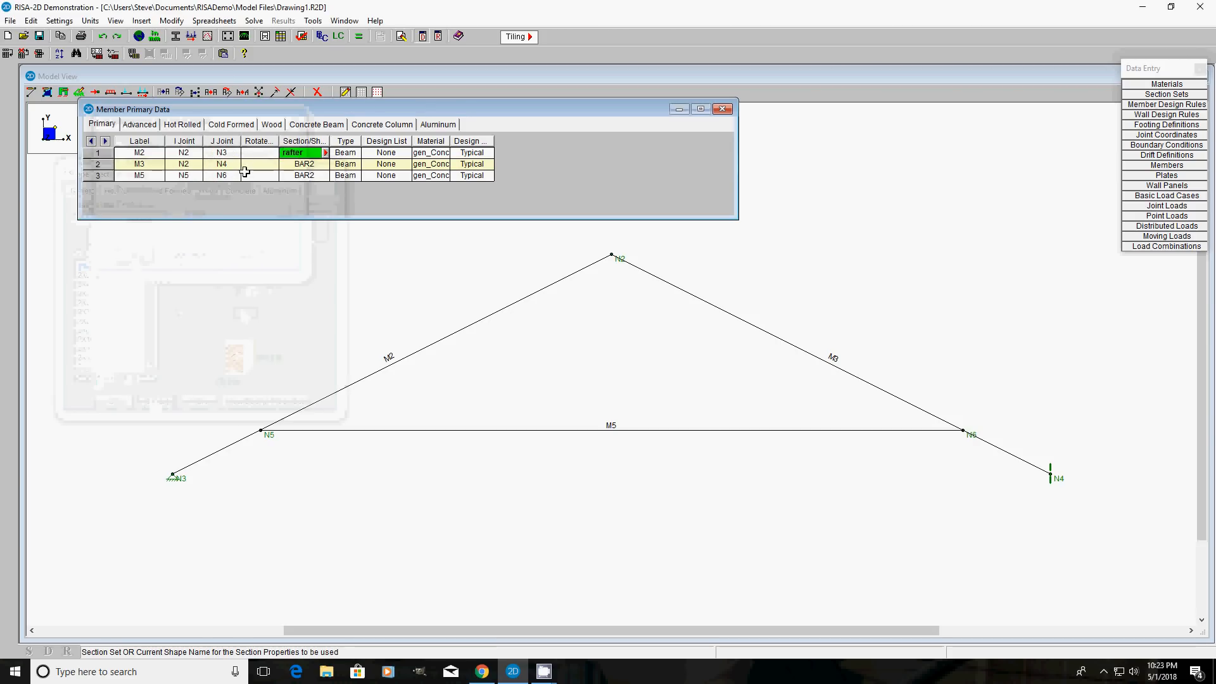
left_click(316, 164)
left_click(326, 164)
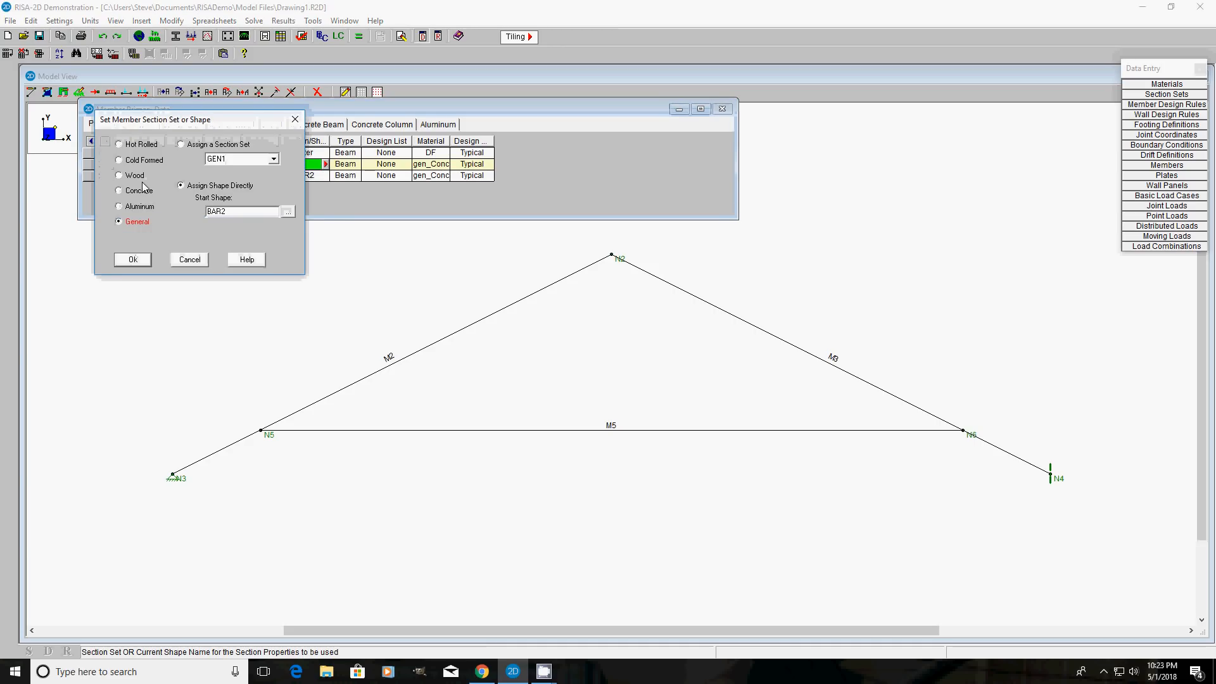
left_click(118, 176)
left_click(133, 260)
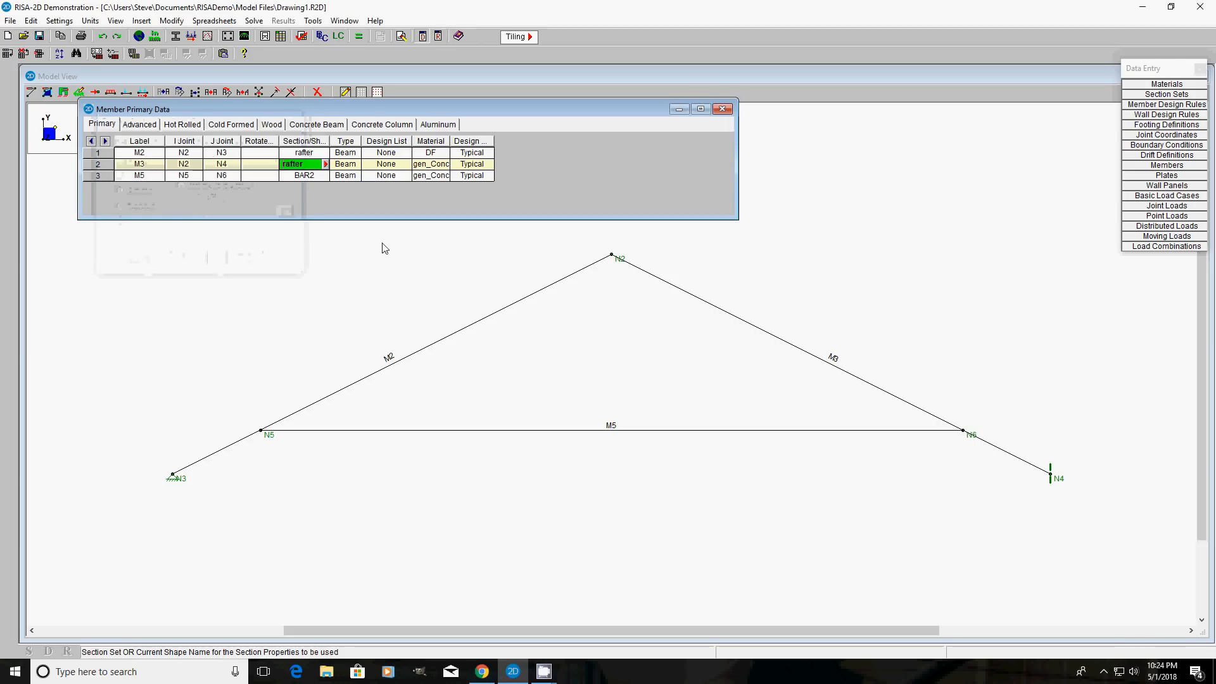
Assign the wood section set tie to member M5 and close the Members spreadsheet
left_click(319, 180)
left_click(325, 176)
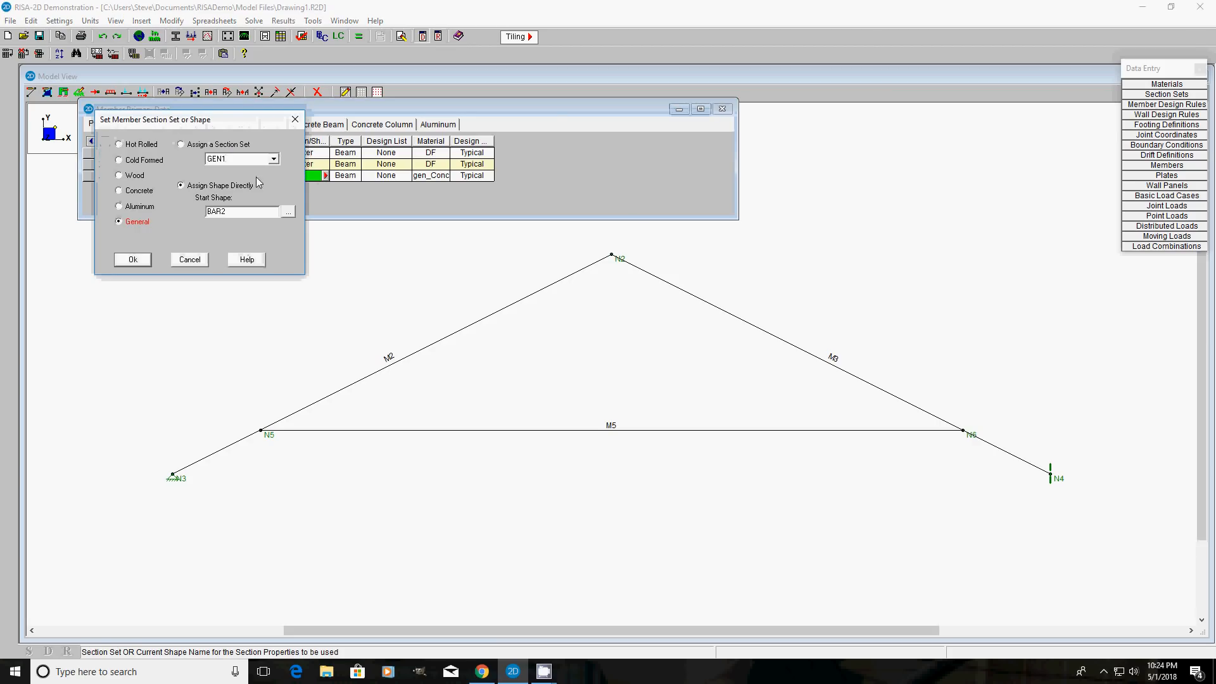
left_click(120, 175)
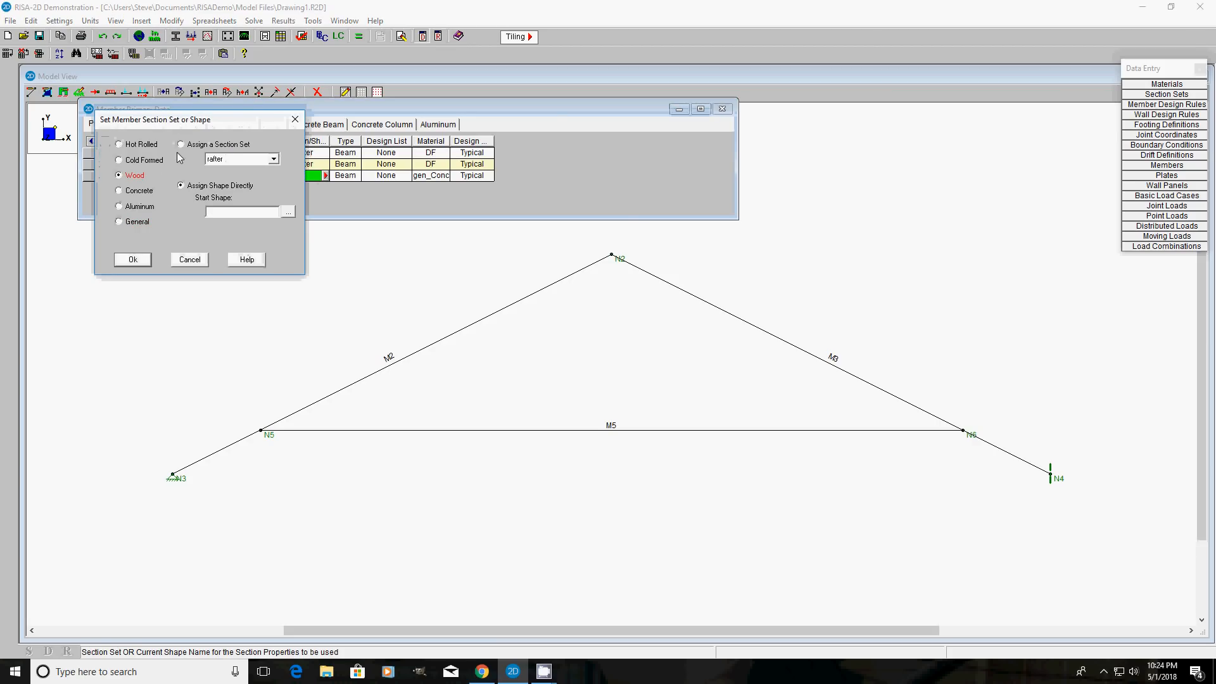
left_click(119, 146)
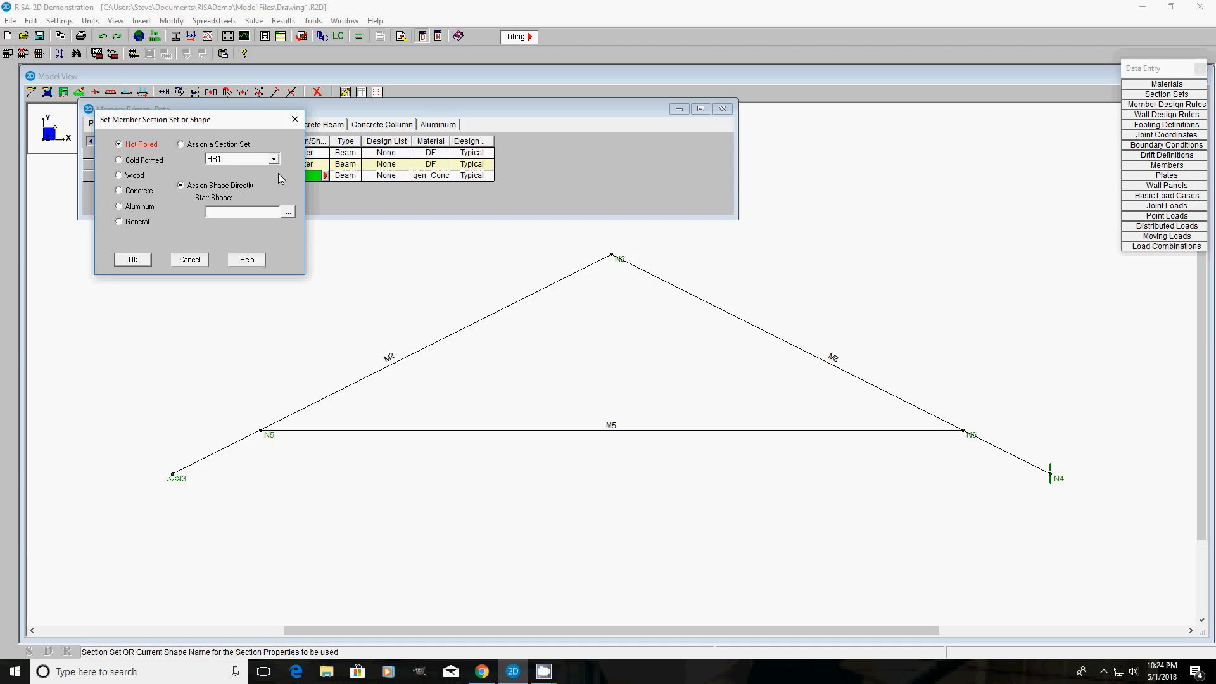
left_click(120, 161)
left_click(119, 191)
left_click(119, 175)
left_click(273, 158)
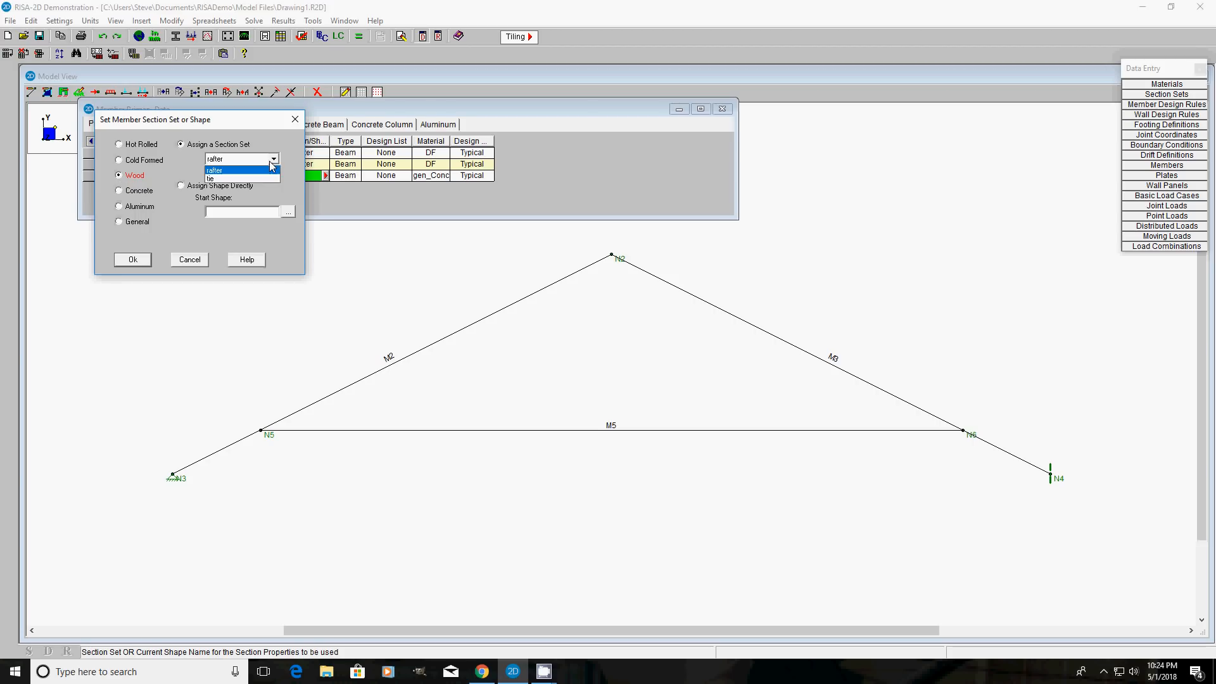
left_click(228, 182)
left_click(131, 261)
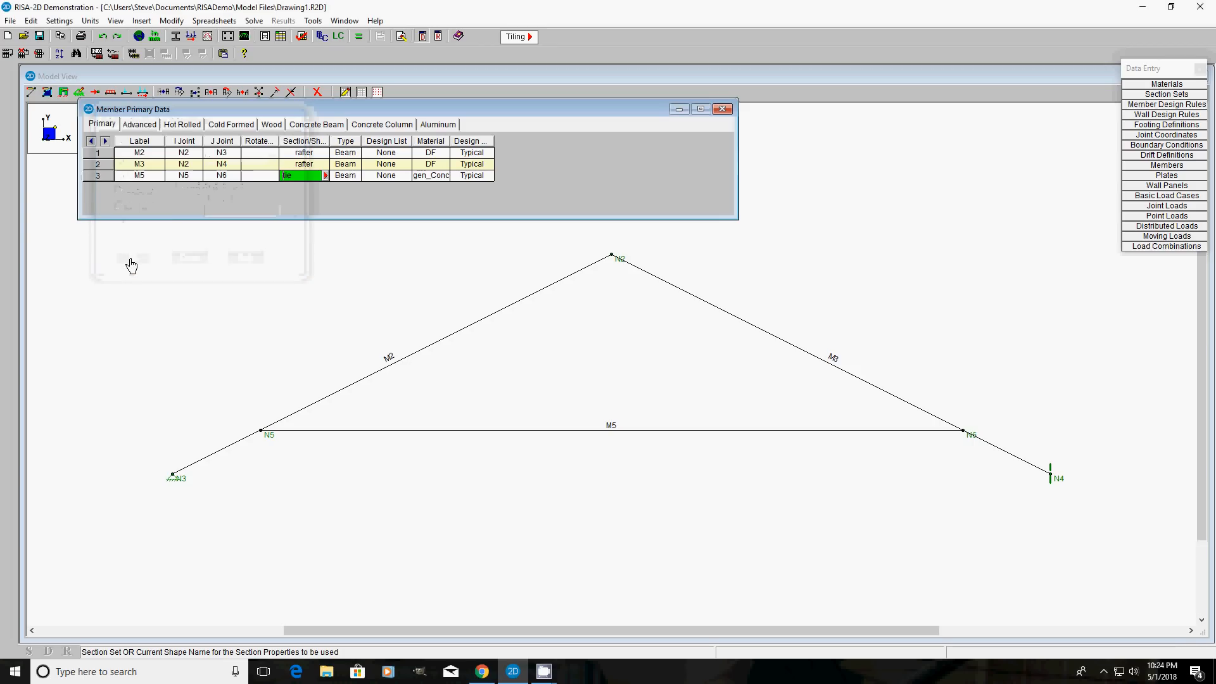
left_click(288, 165)
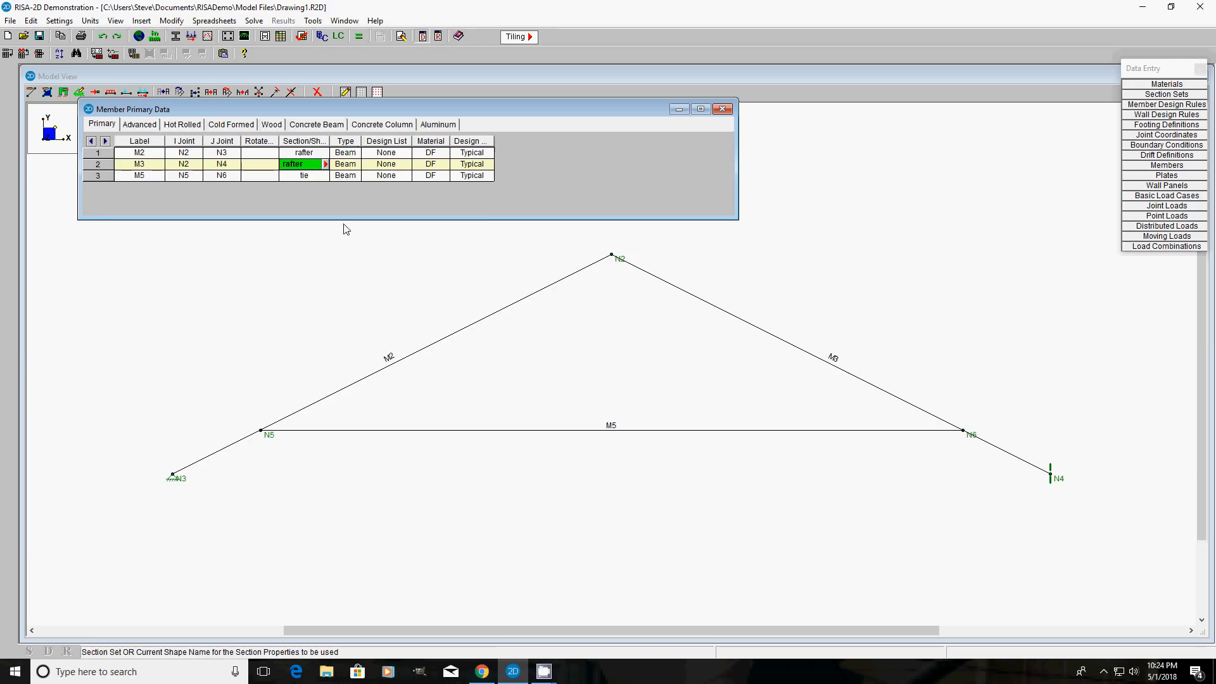
left_click(723, 109)
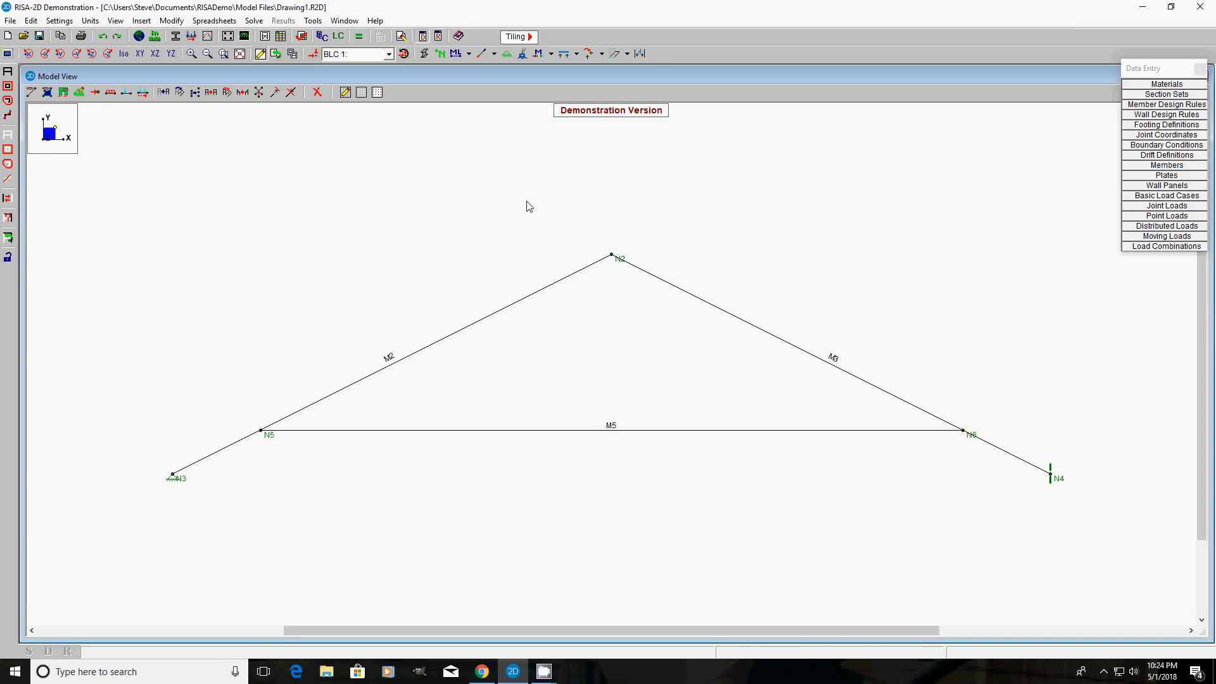
Display the members as rendered shapes, inspect the truss in the isometric view, and return to the XY view
key("F2")
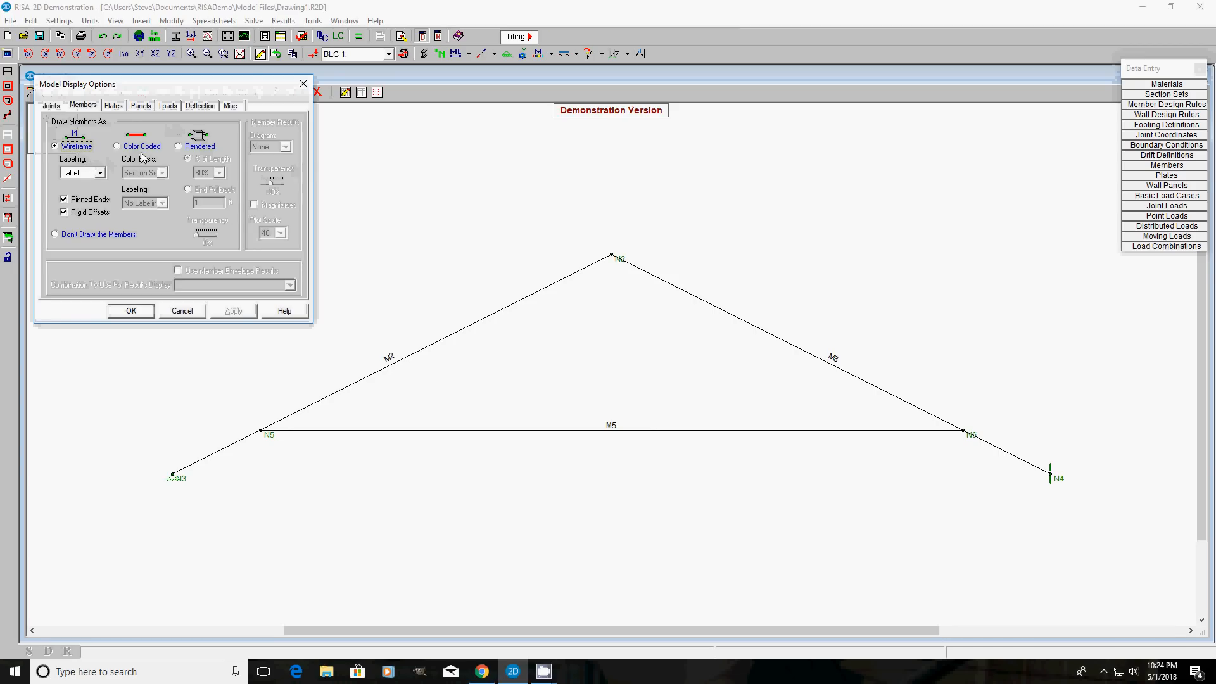
left_click(178, 147)
left_click(138, 310)
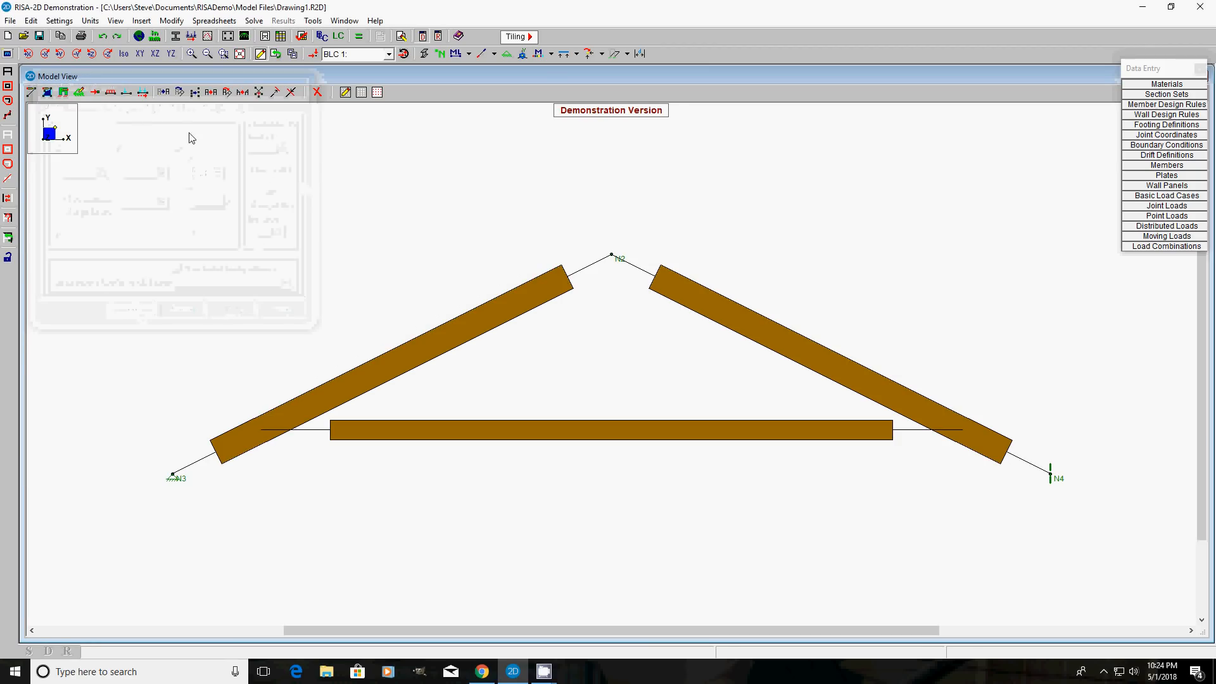
left_click(124, 56)
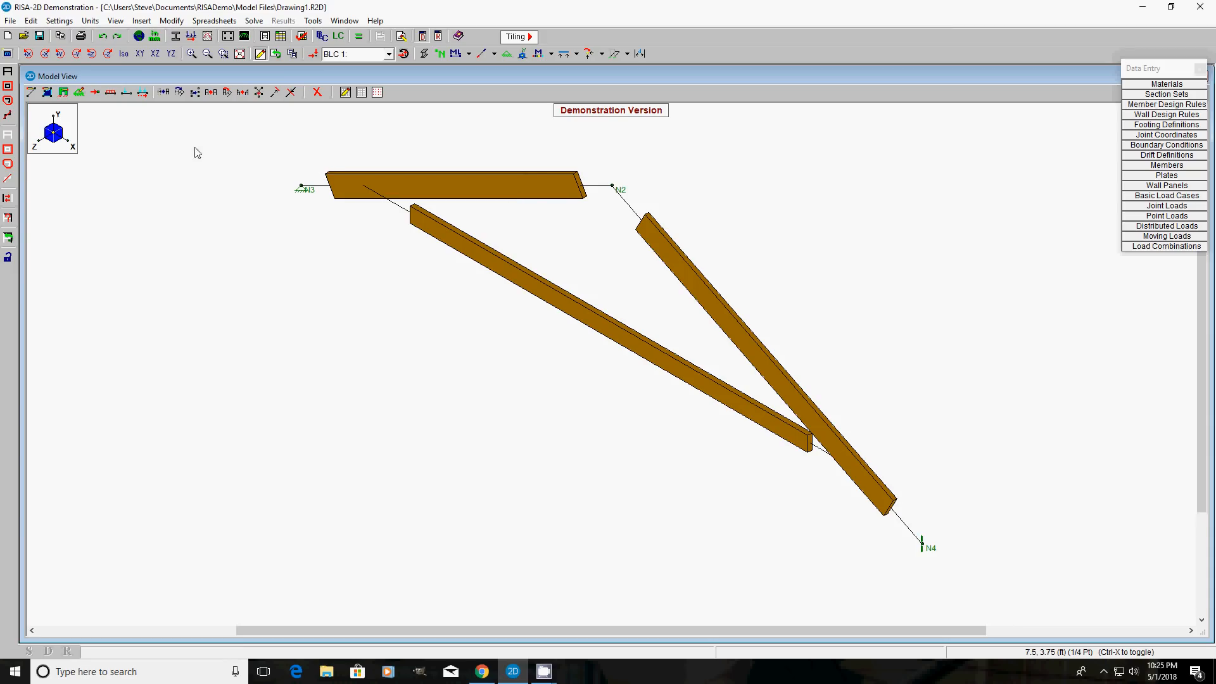
left_click(140, 55)
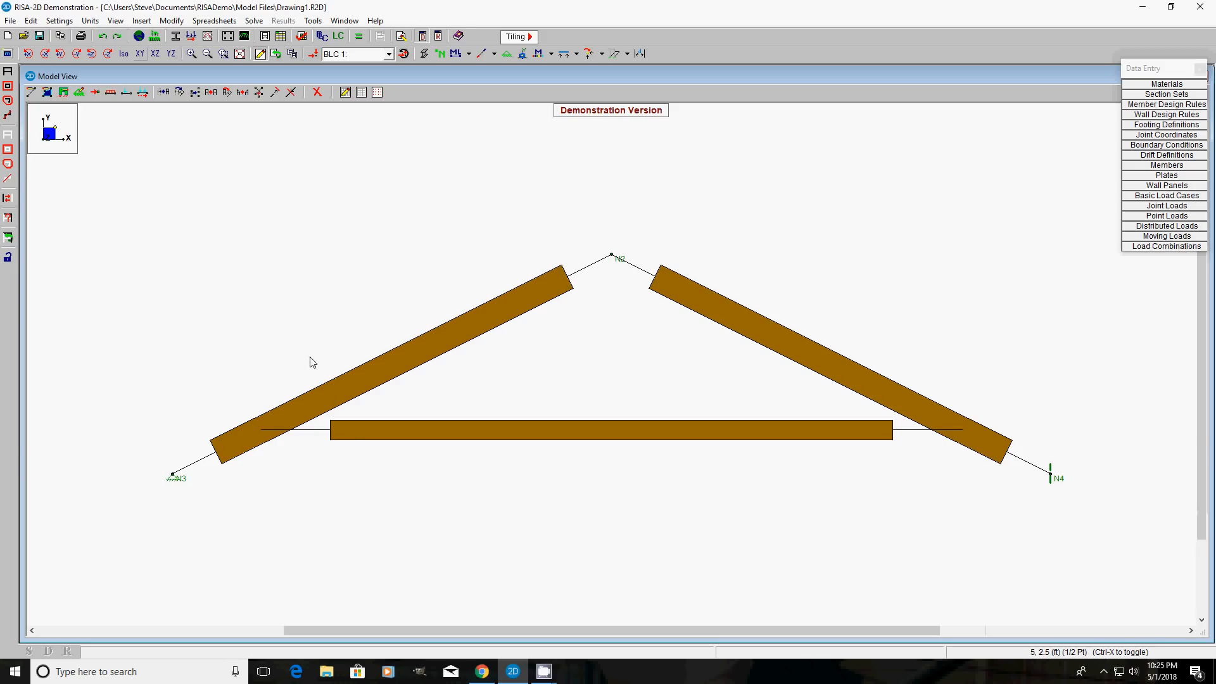
Set the rendered members to draw at 100% of their length in the model display options
key("F2")
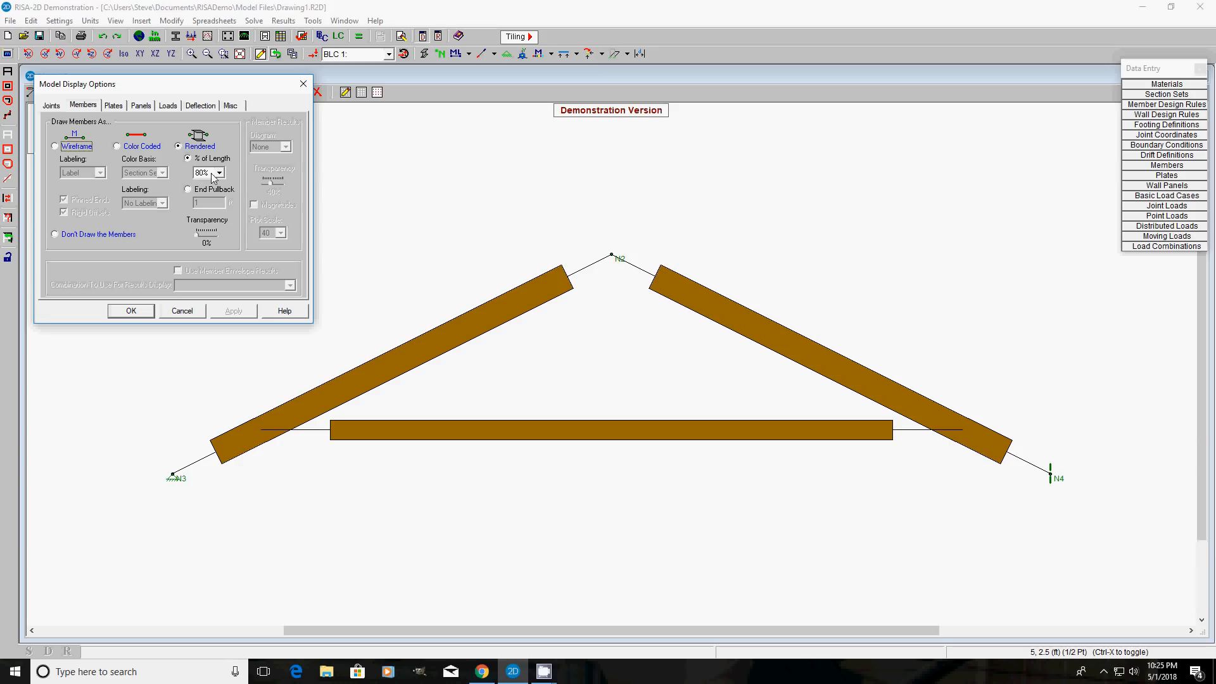
left_click(218, 173)
left_click(213, 188)
left_click(143, 313)
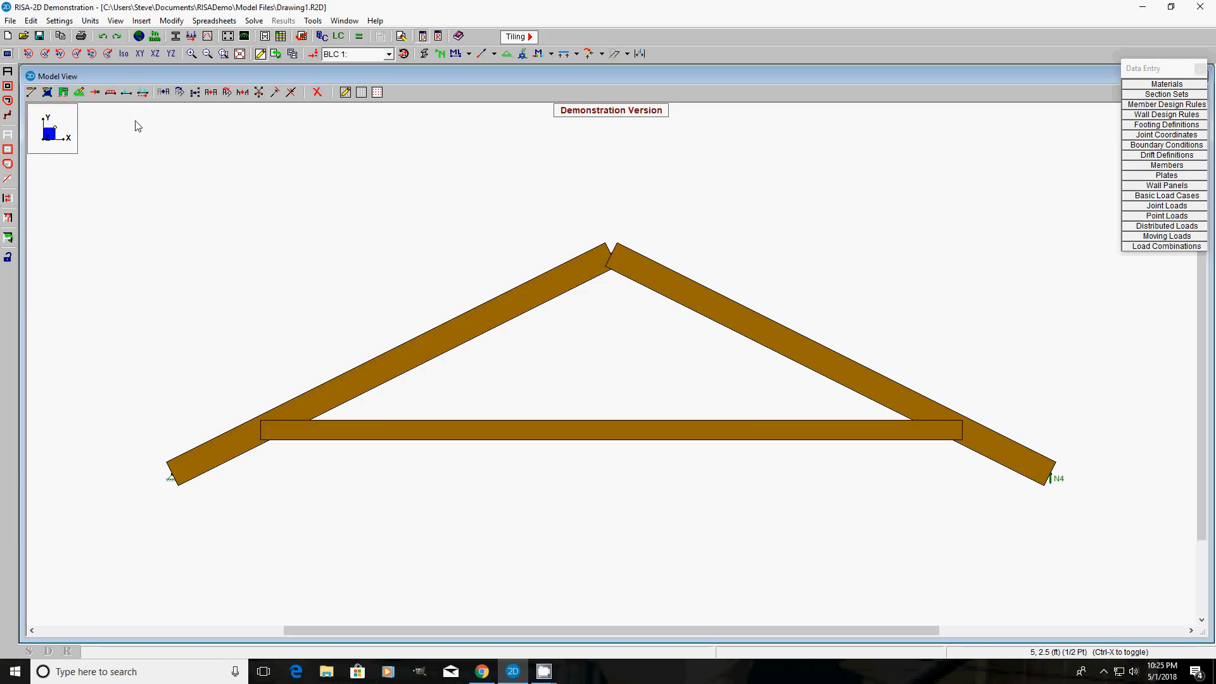
Restore the rendered member display to 80% of length
key("F2")
left_click(219, 172)
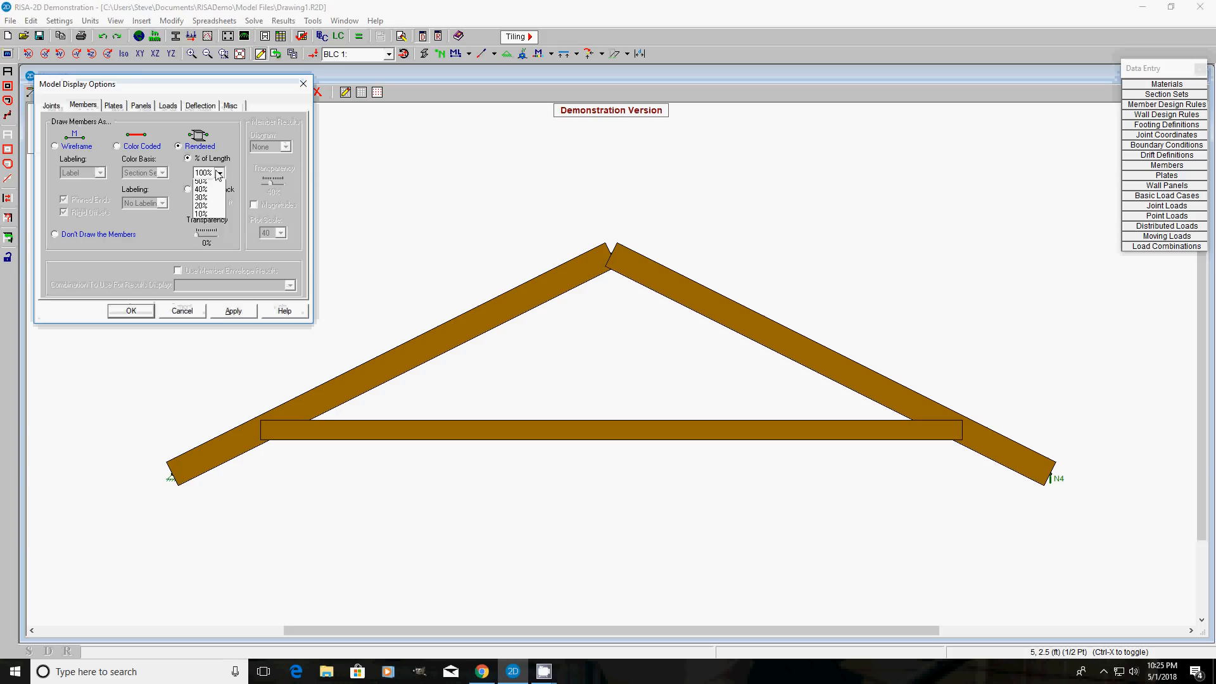
left_click(192, 238)
left_click(147, 311)
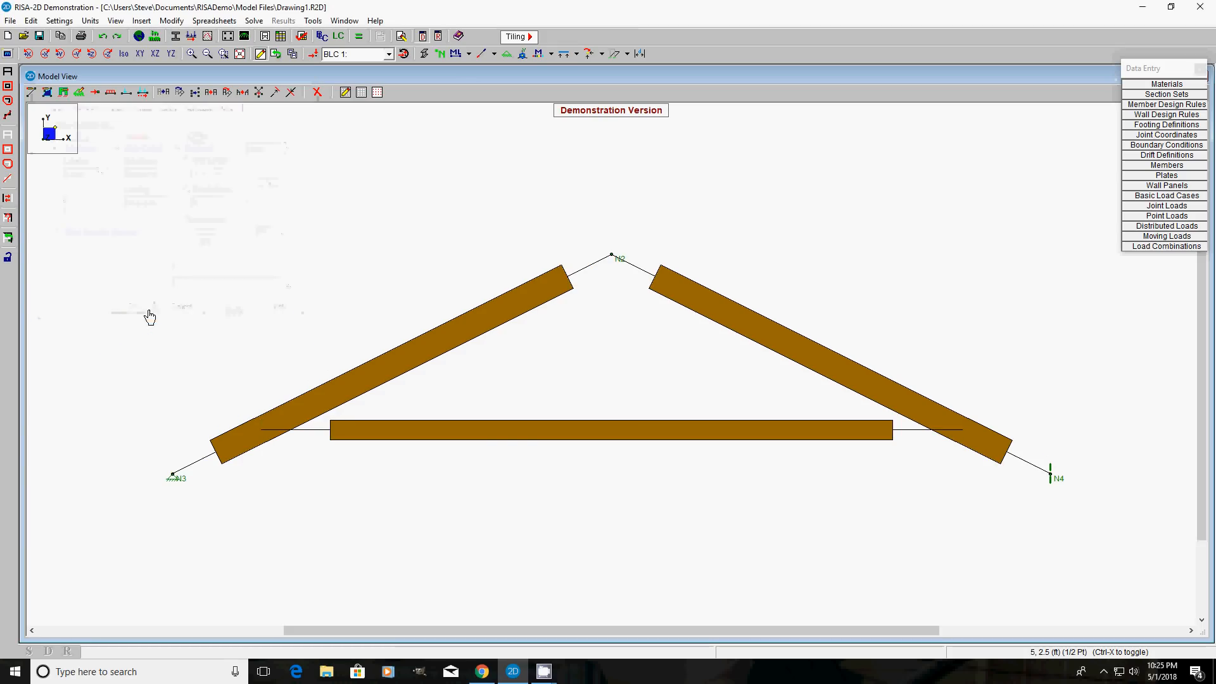